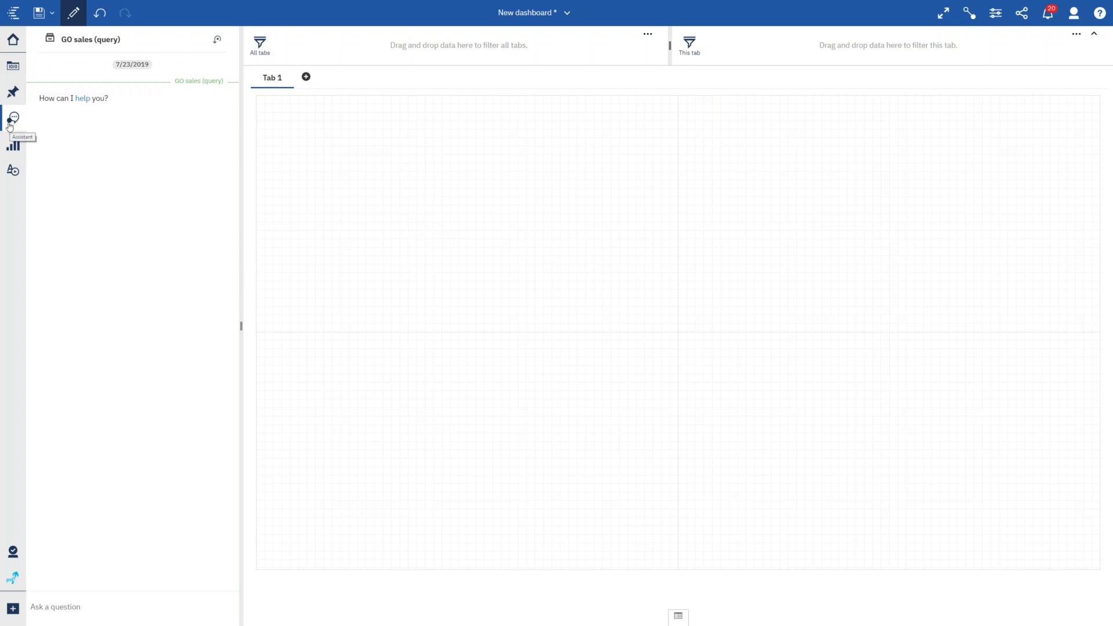
Ask the Assistant for "revenue by Country" and place the resulting map in the upper-left quadrant of the dashboard.
left_click(56, 609)
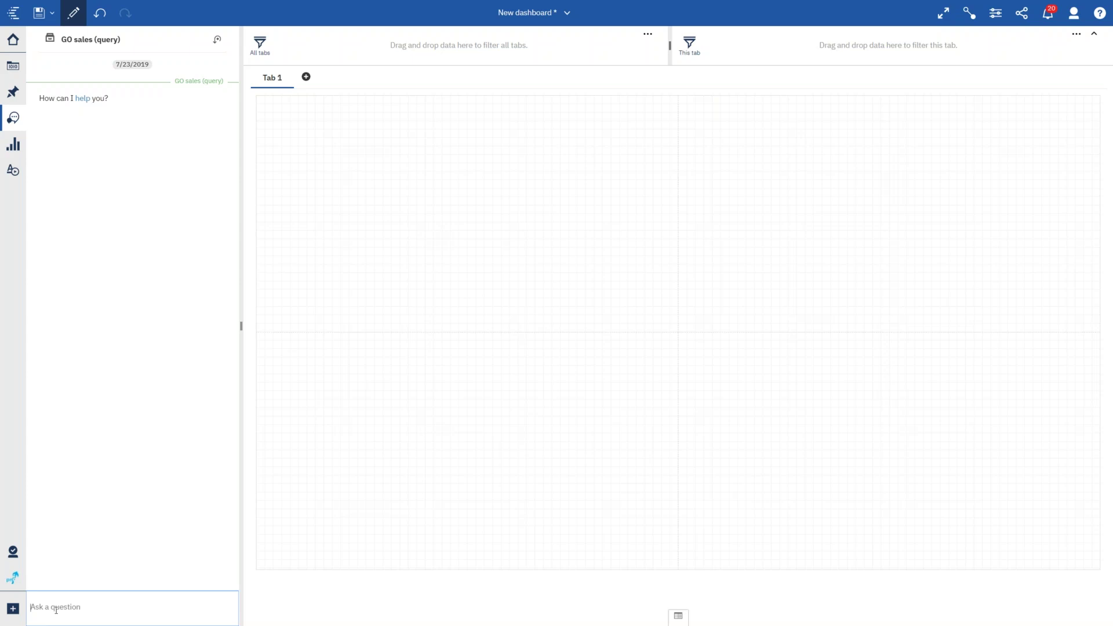
type("re")
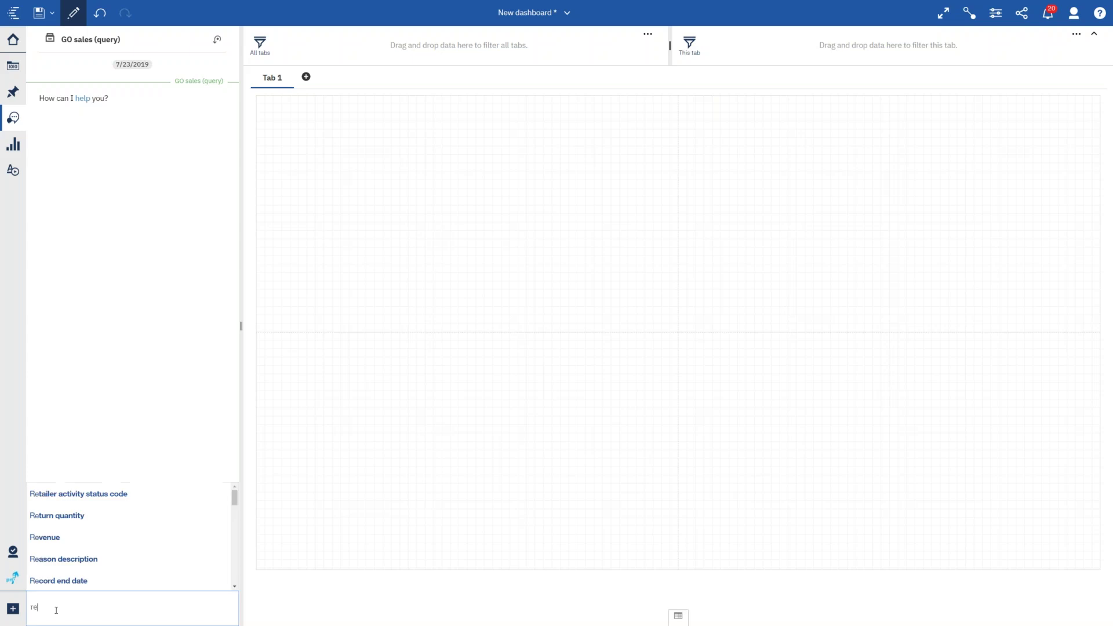
type("venue by cou")
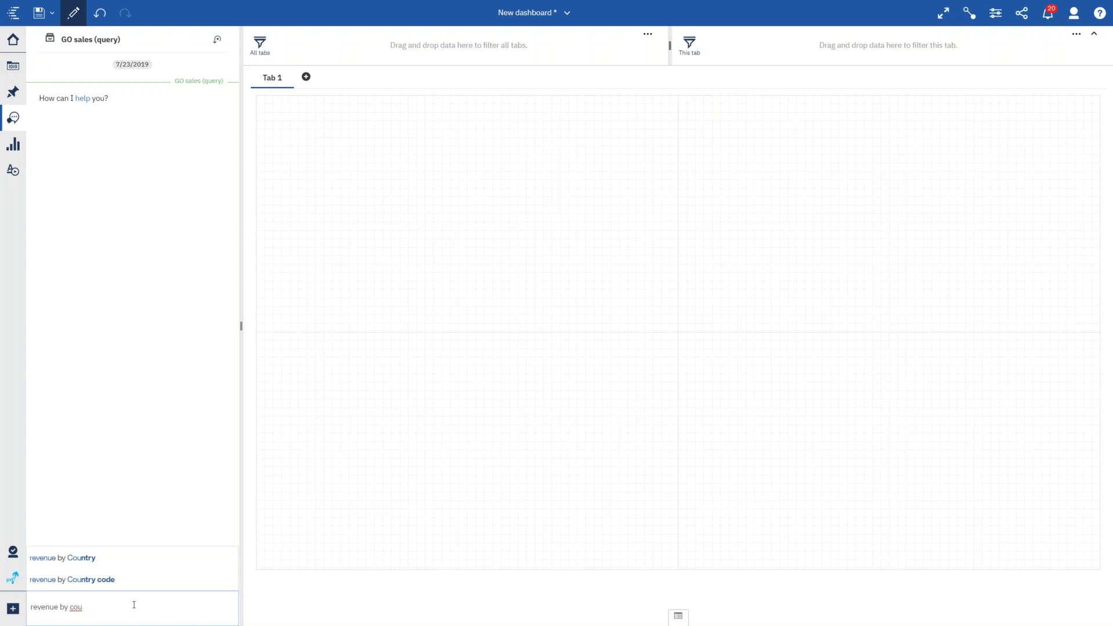
key("Down")
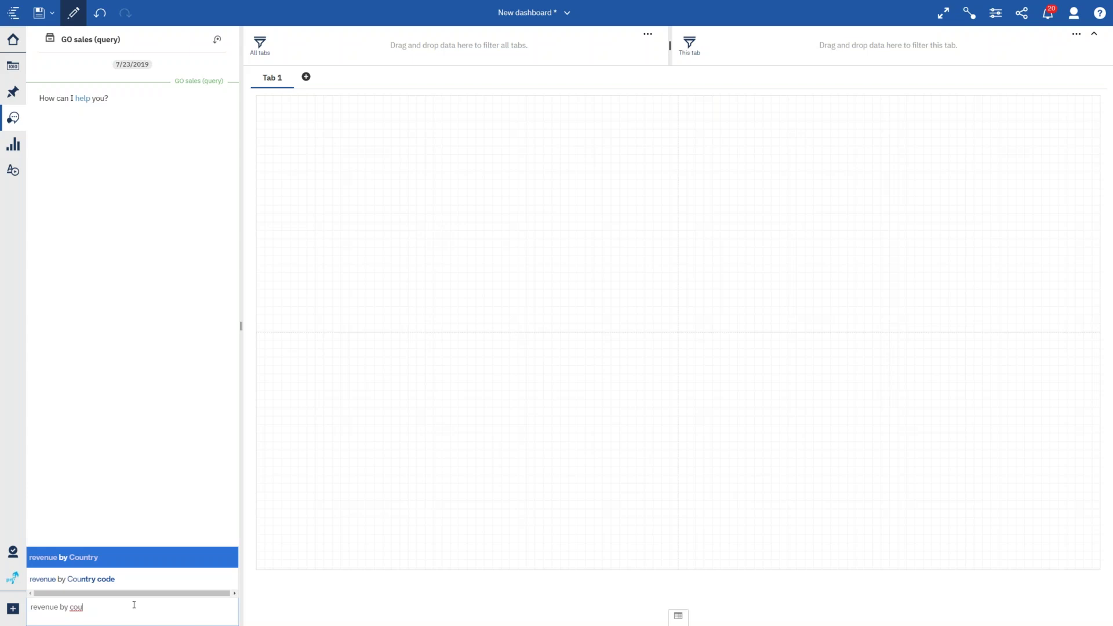
key("Return")
key("Return")
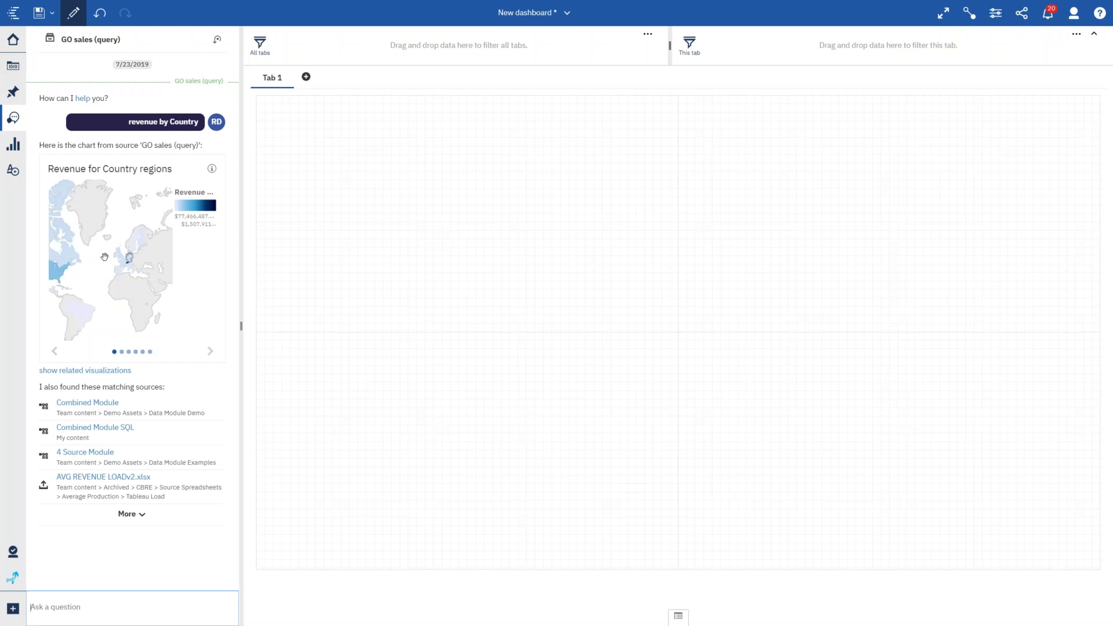
left_click_drag(93, 260, 524, 258)
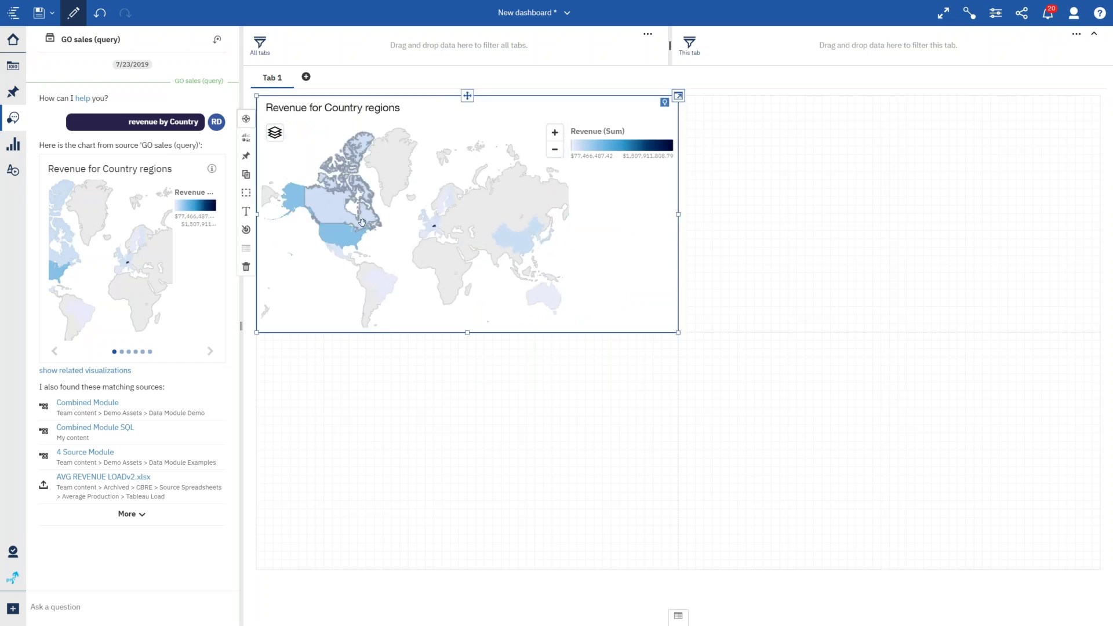
Examine the Revenue for Country regions map around North America and Europe at different zoom levels.
scroll(385, 213, "up", 1)
scroll(398, 210, "up", 1)
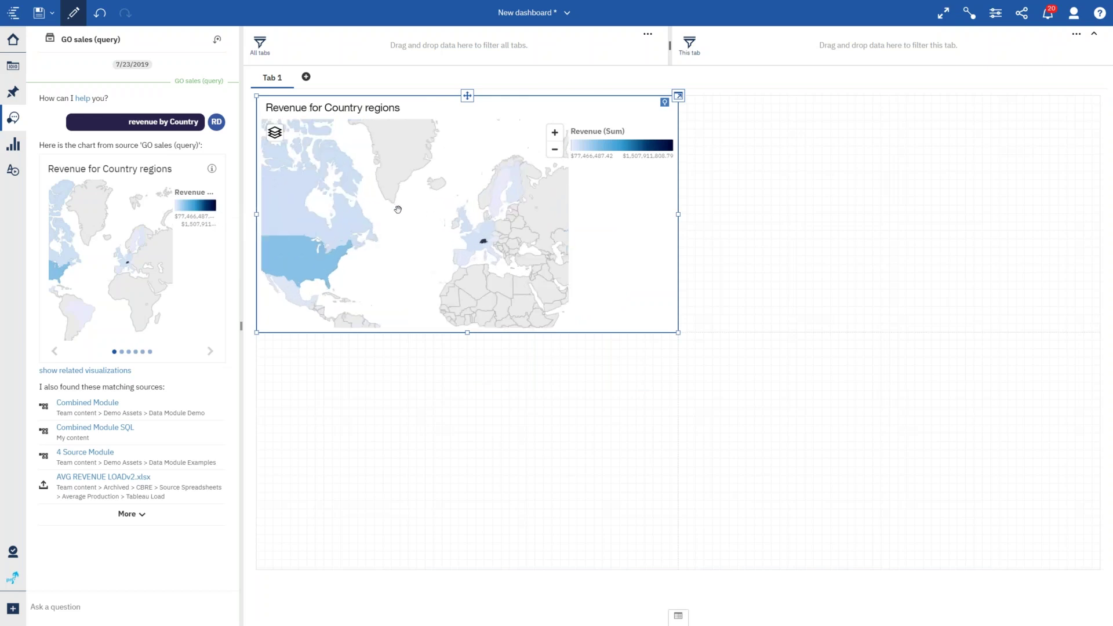
scroll(398, 210, "up", 1)
left_click_drag(387, 224, 568, 182)
scroll(508, 255, "up", 1)
scroll(510, 273, "up", 1)
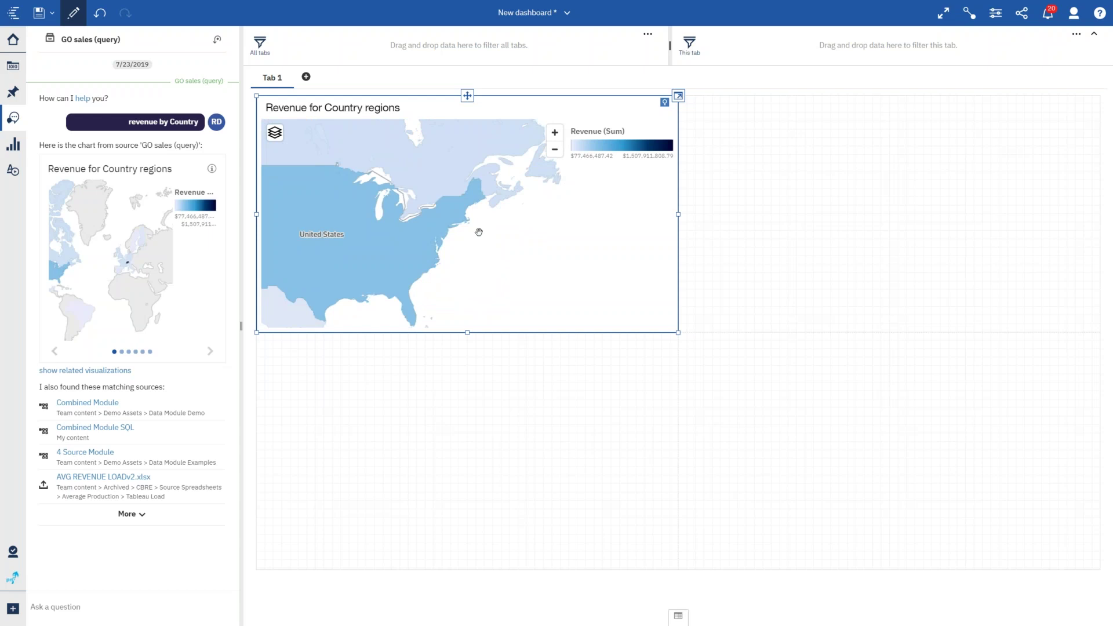
scroll(532, 224, "down", 2)
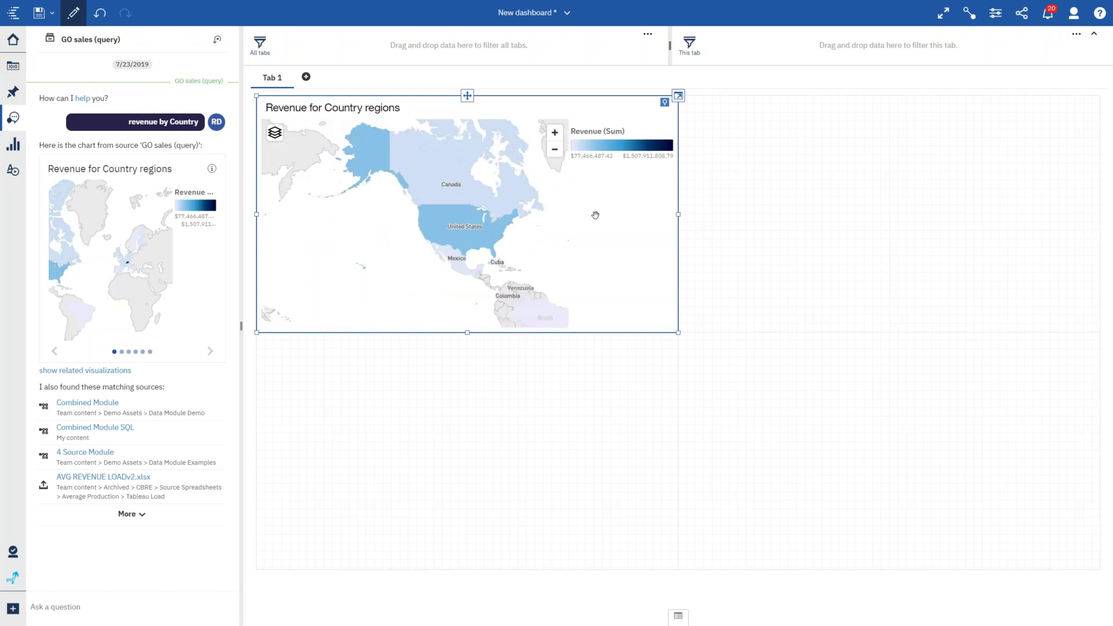
left_click_drag(560, 225, 442, 230)
scroll(443, 230, "down", 1)
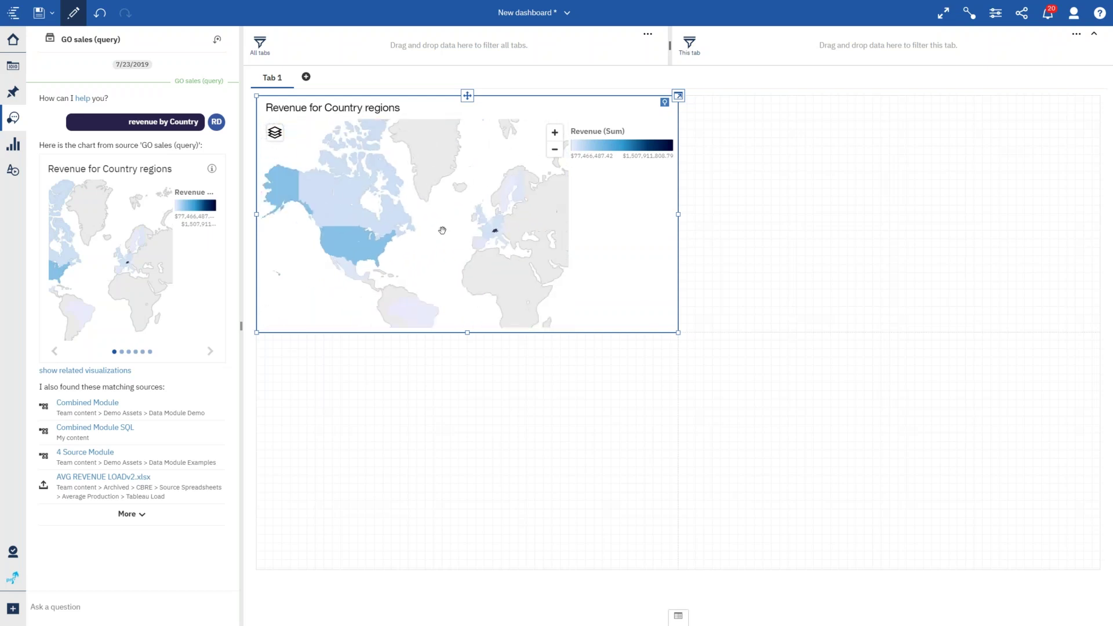
scroll(442, 230, "up", 2)
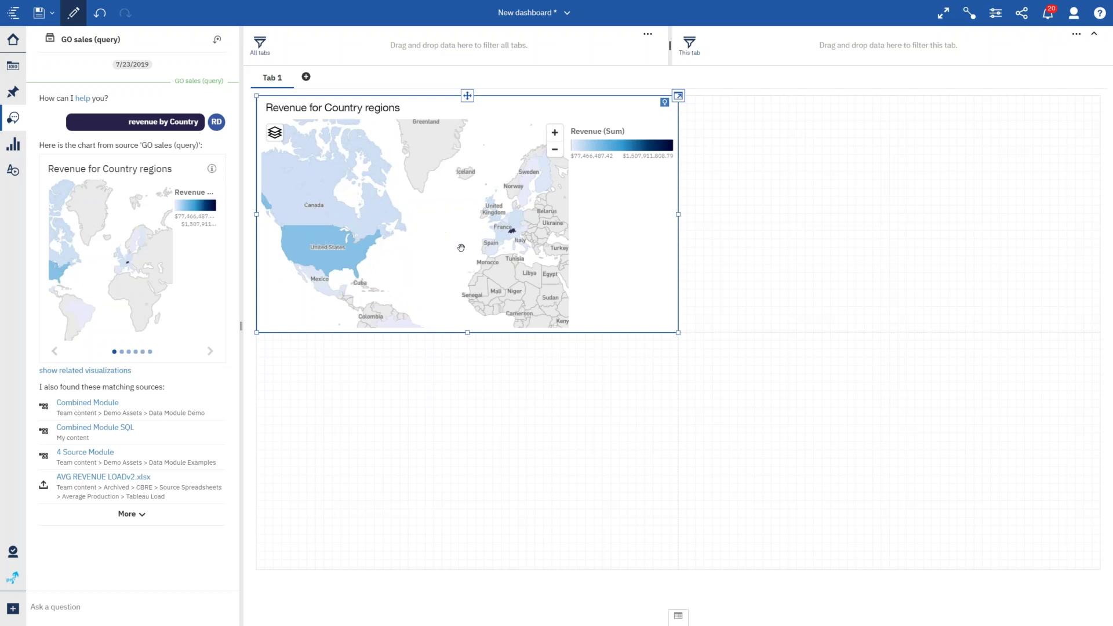
Ask the Assistant for "avg revenue vs avg planned revenue" and place the resulting bar chart in the upper-right quadrant of the dashboard.
left_click(90, 609)
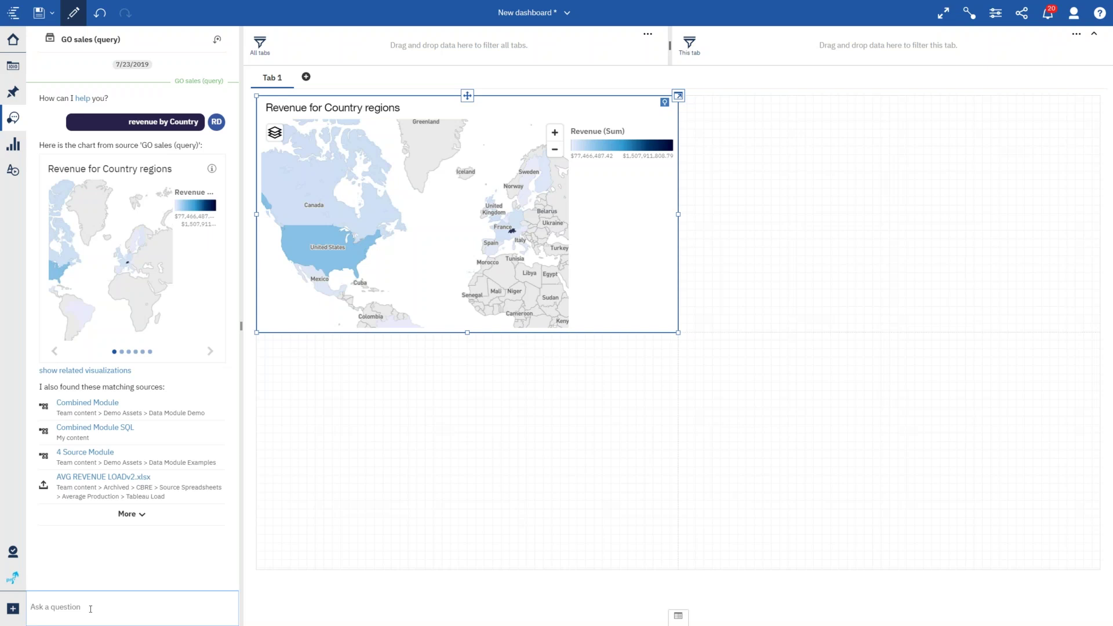
type("avg revenue vs avg planned revenue")
key("Return")
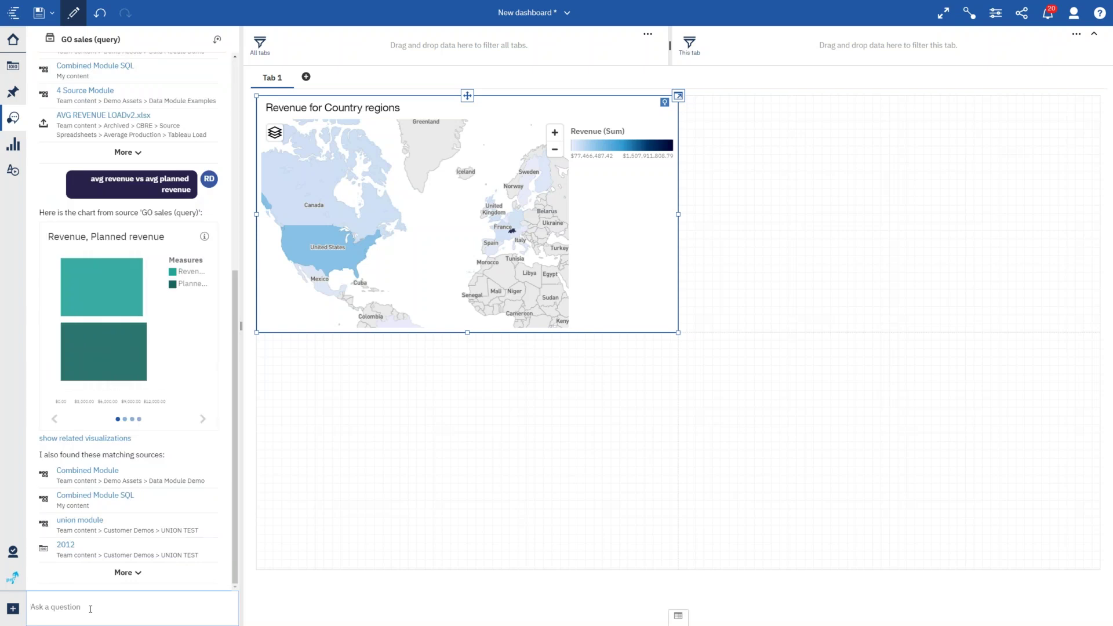
left_click_drag(153, 325, 890, 213)
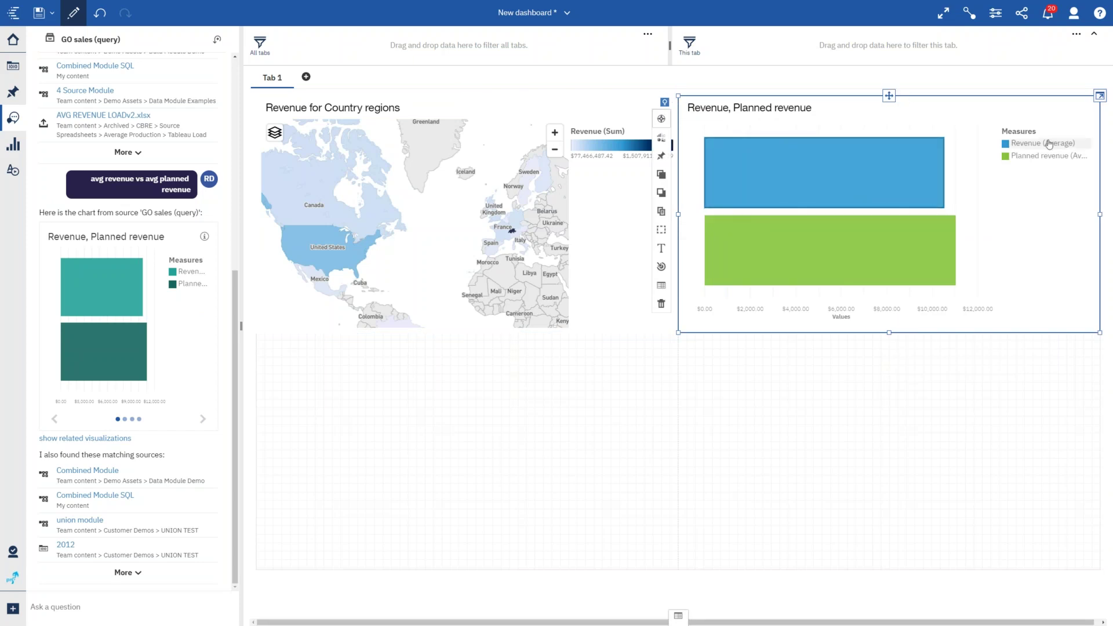
mouse_move(1048, 144)
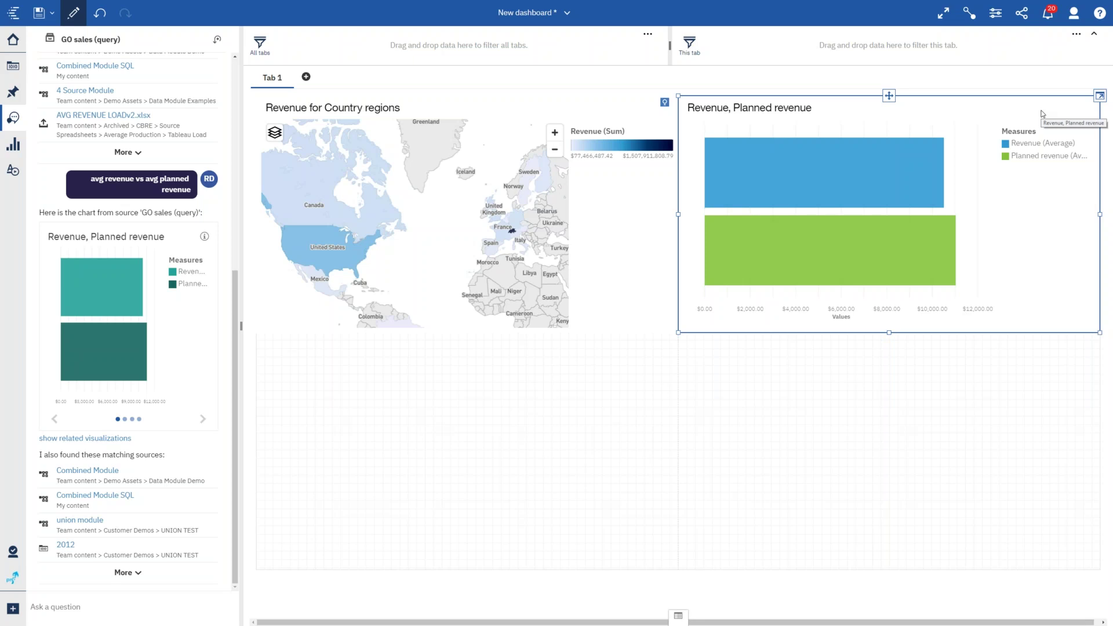
Ask the Assistant for "top 25% retailer site by revenue" and place its point chart version in the lower-left quadrant of the dashboard.
left_click(67, 609)
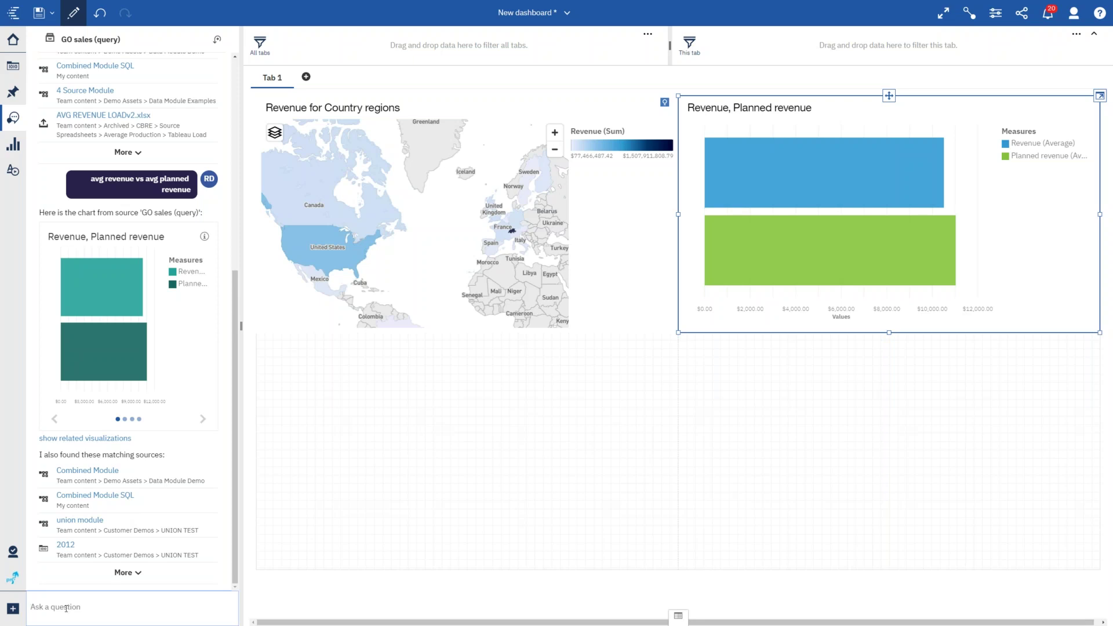
type("top")
type(" 25%")
type(" ret")
type("ail")
type("iler site")
type(" by revenue")
key("Return")
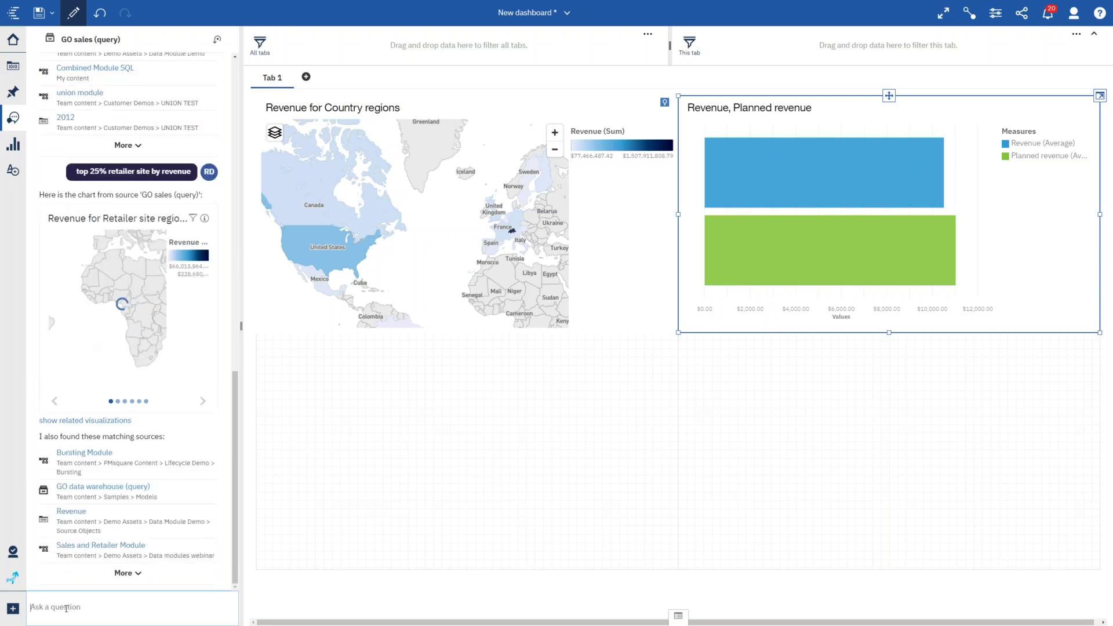
left_click(203, 406)
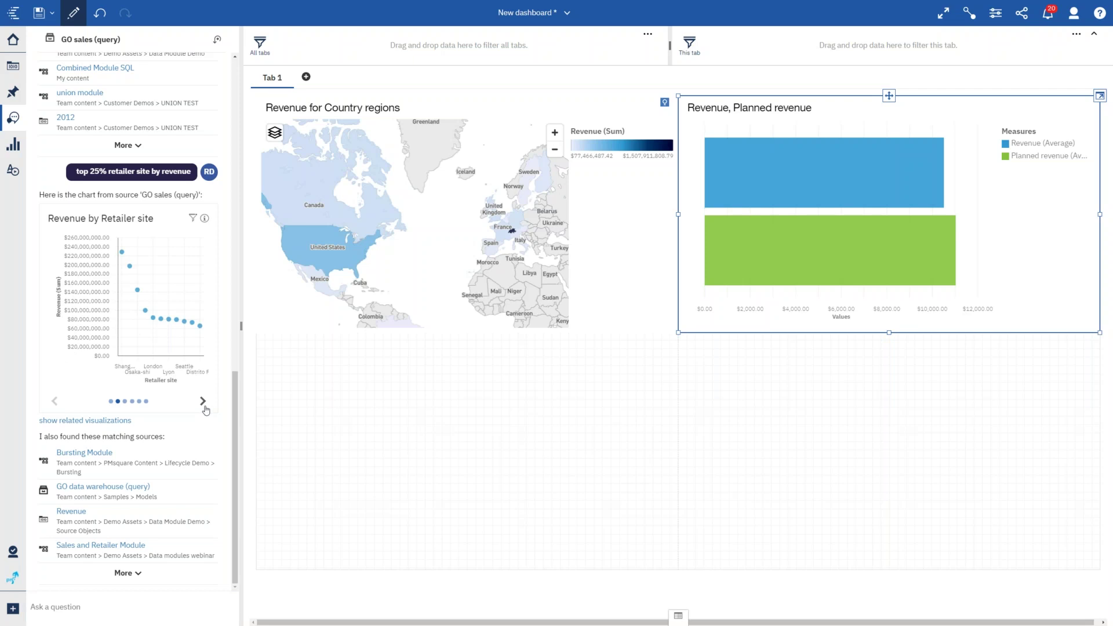
left_click_drag(174, 310, 520, 445)
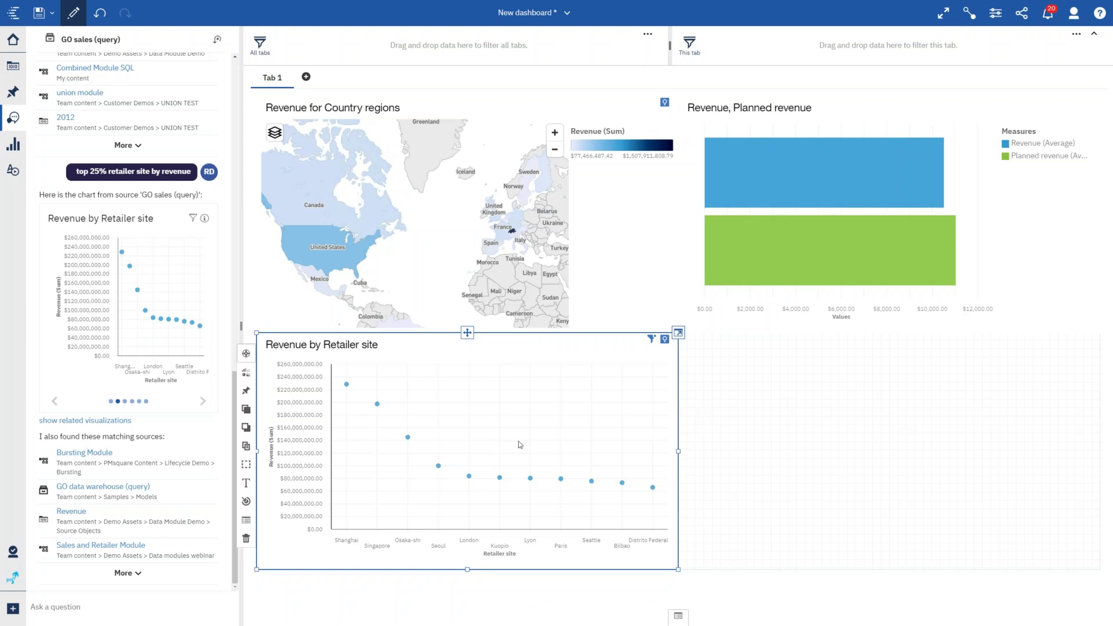
Filter the dashboard charts to the United States from the country map and clear that selection again.
left_click(311, 237)
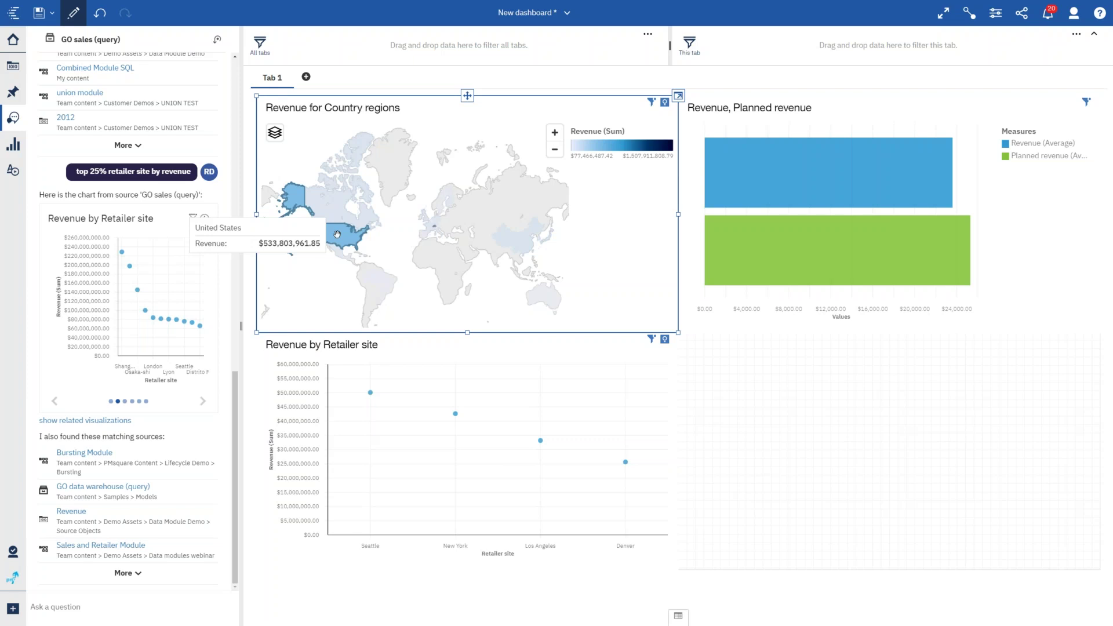
left_click(294, 228)
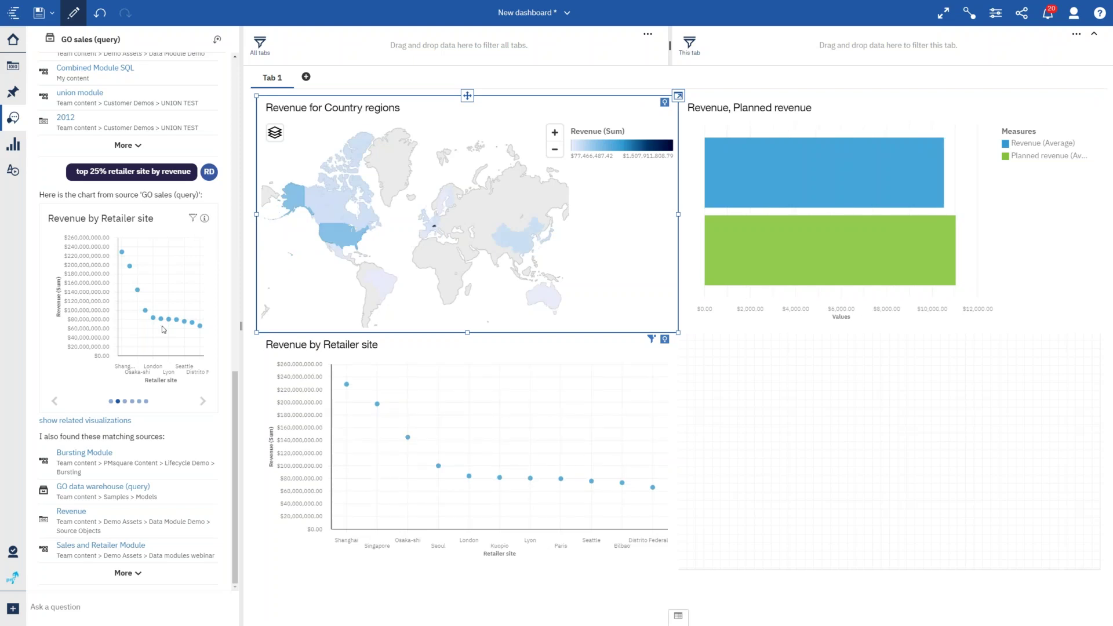
Ask the Assistant for "staff name by avg gross profit in 2013" and place the resulting chart in the dashboard's lower-right quadrant.
left_click(84, 607)
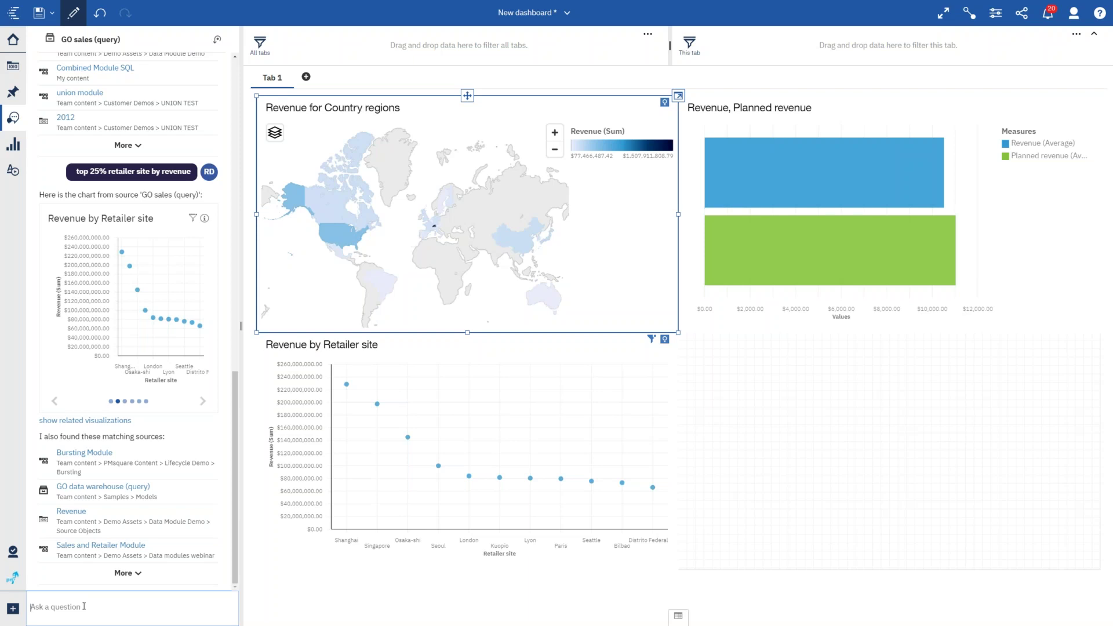
type("staff name")
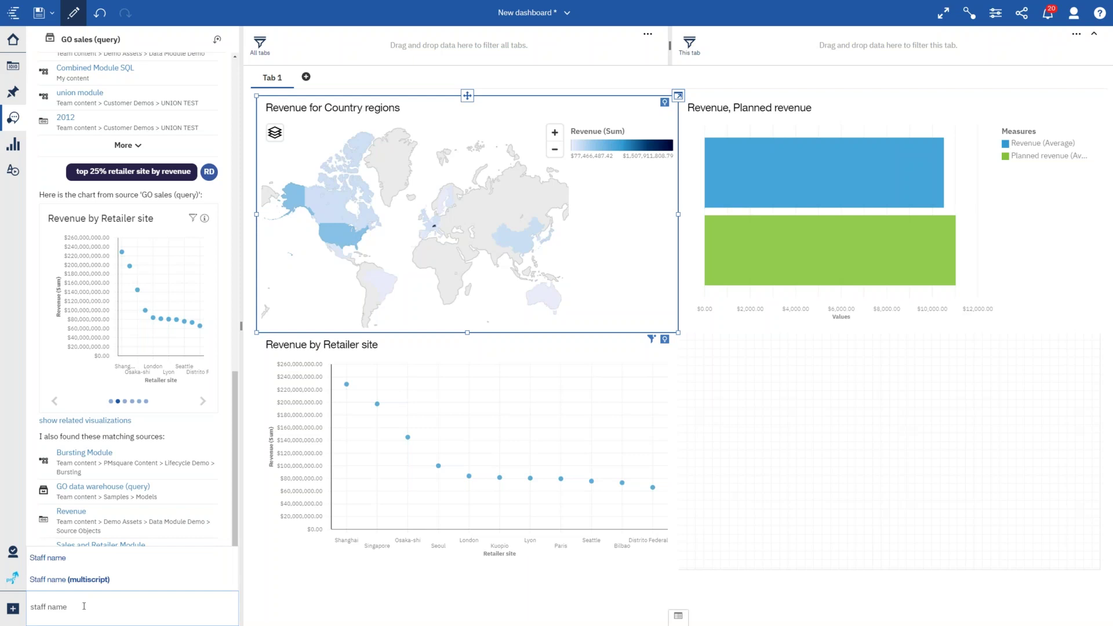
type(" by avg gross")
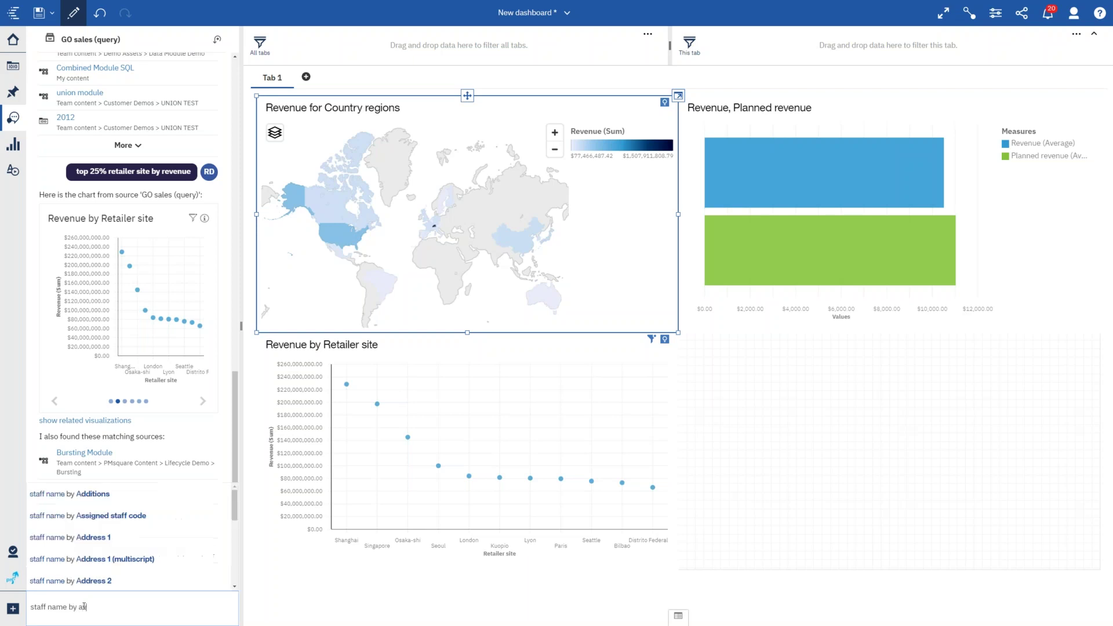
type(" profit in 2013")
key("Return")
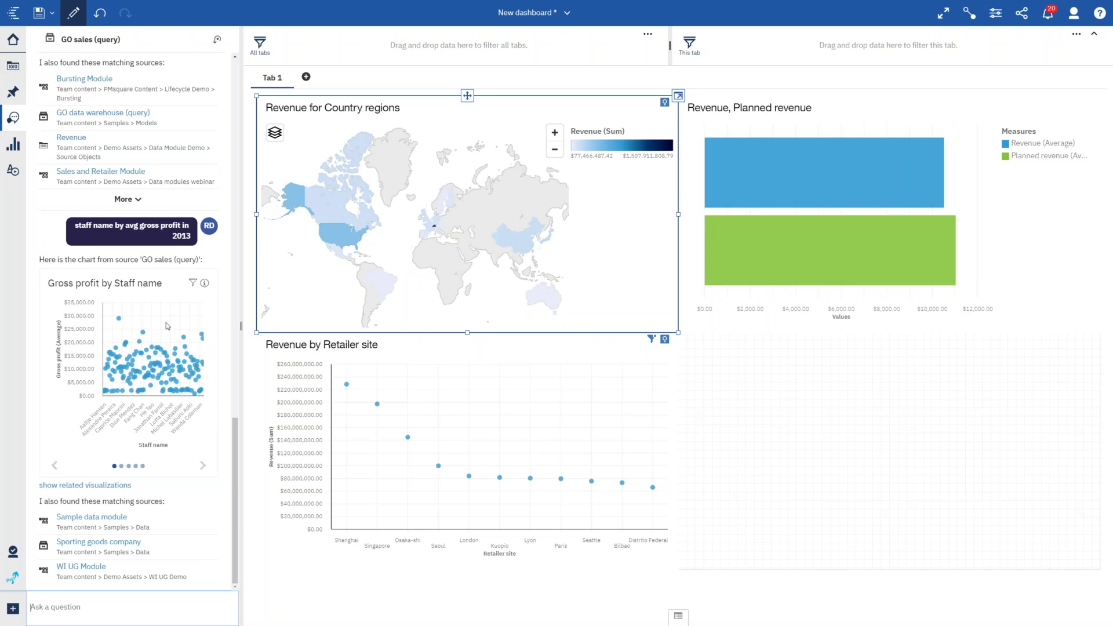
left_click_drag(146, 307, 942, 415)
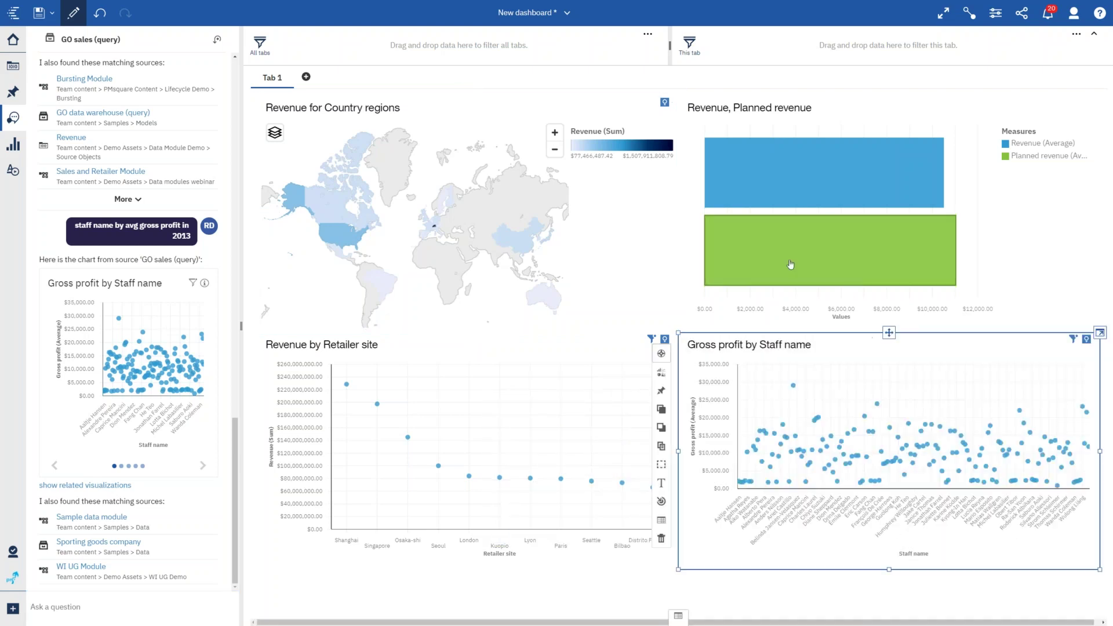
Inspect the Year filter condition applied to the Gross profit by Staff name chart and close its settings.
left_click(1072, 342)
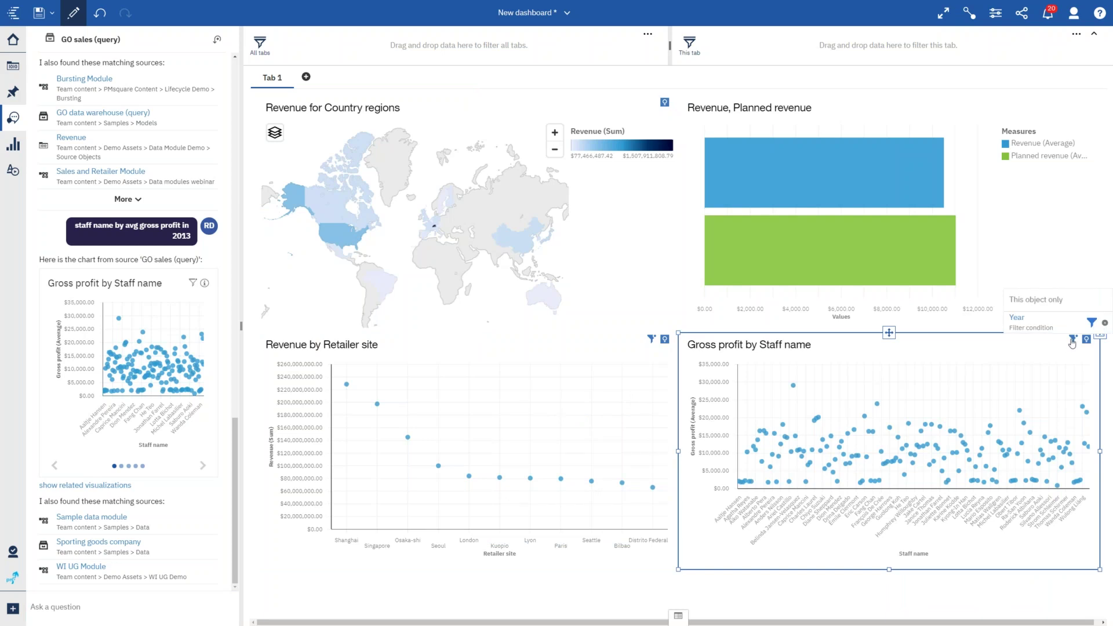
left_click(1092, 323)
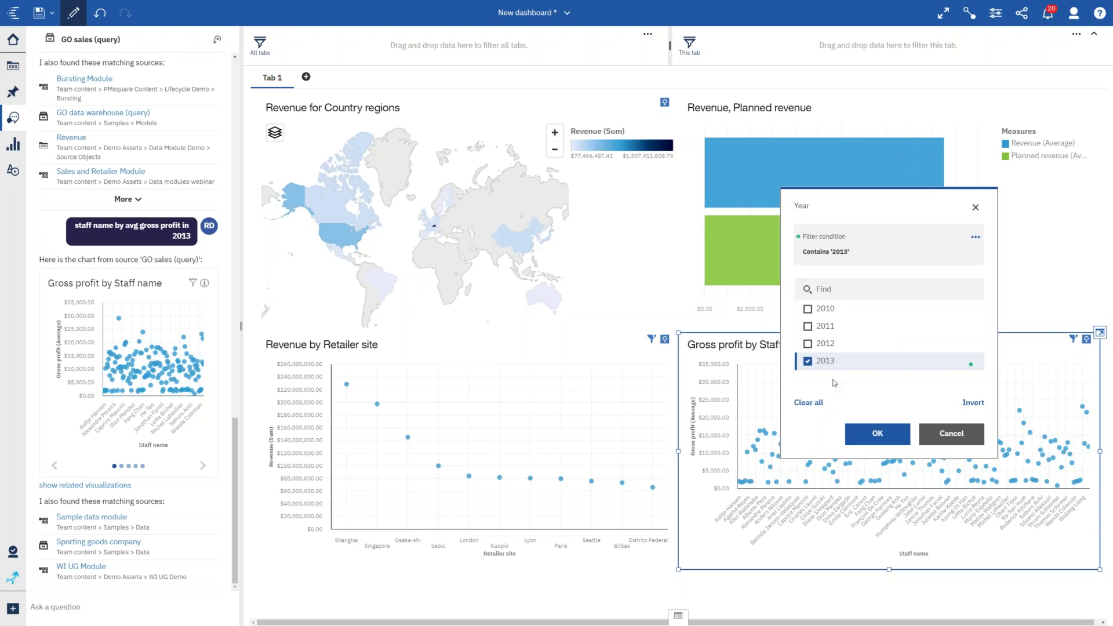
left_click(976, 206)
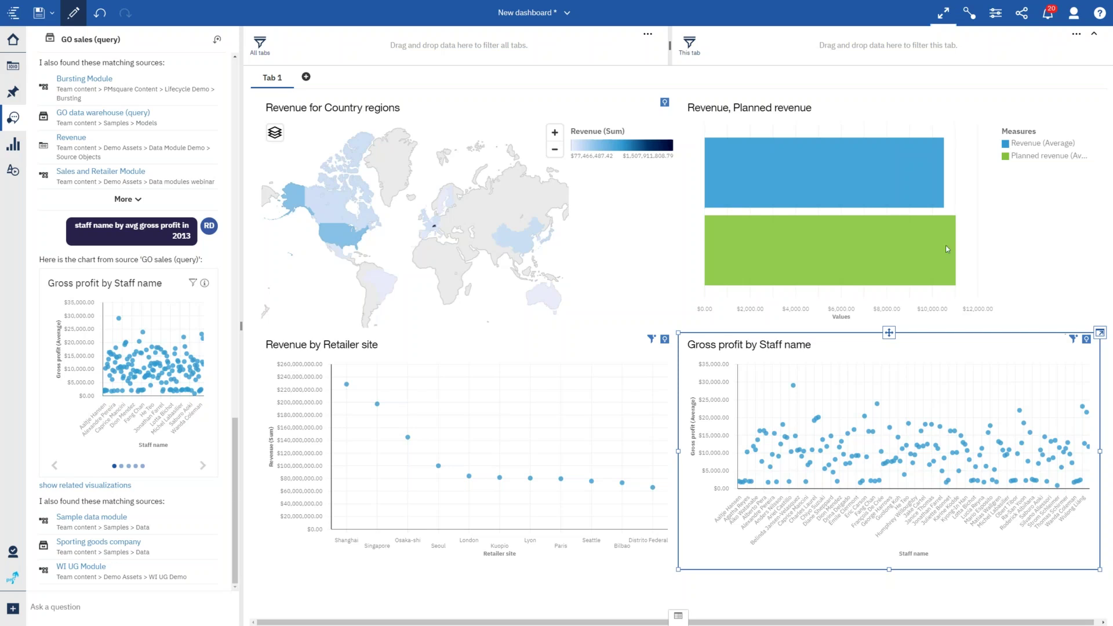
Add a second tab to the dashboard using the blank template.
left_click(305, 77)
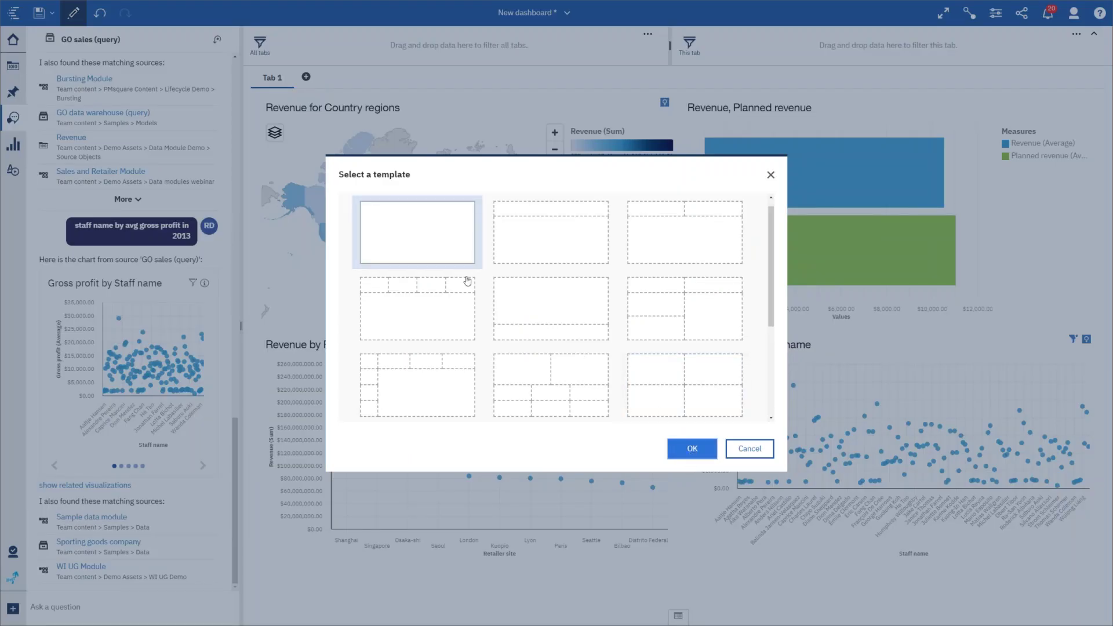
key("Return")
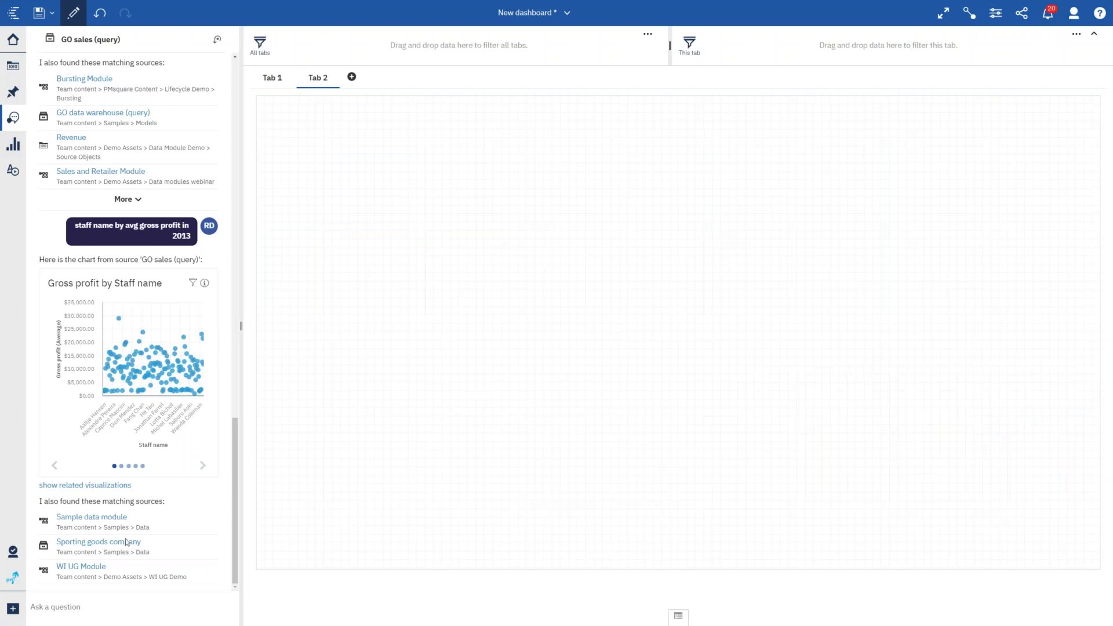
Ask the Assistant for "avg gross profit by retailer site in the united states in 2013" and place its Gross profit by Retailer site point chart on Tab 2.
left_click(130, 604)
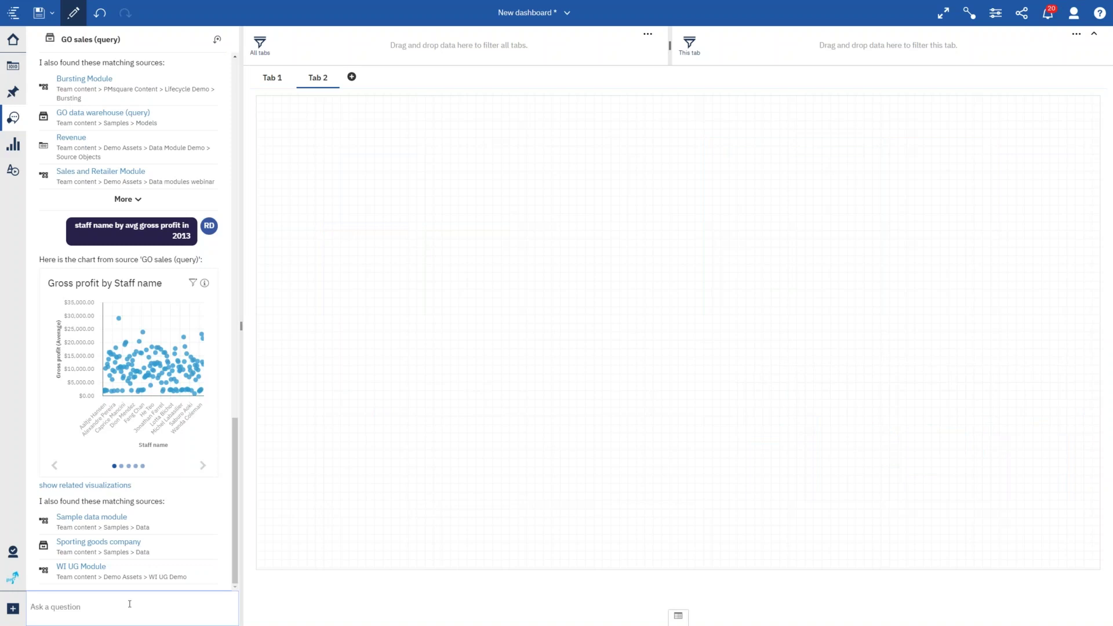
type("avg gross profit by retailer site in the united states in 2013")
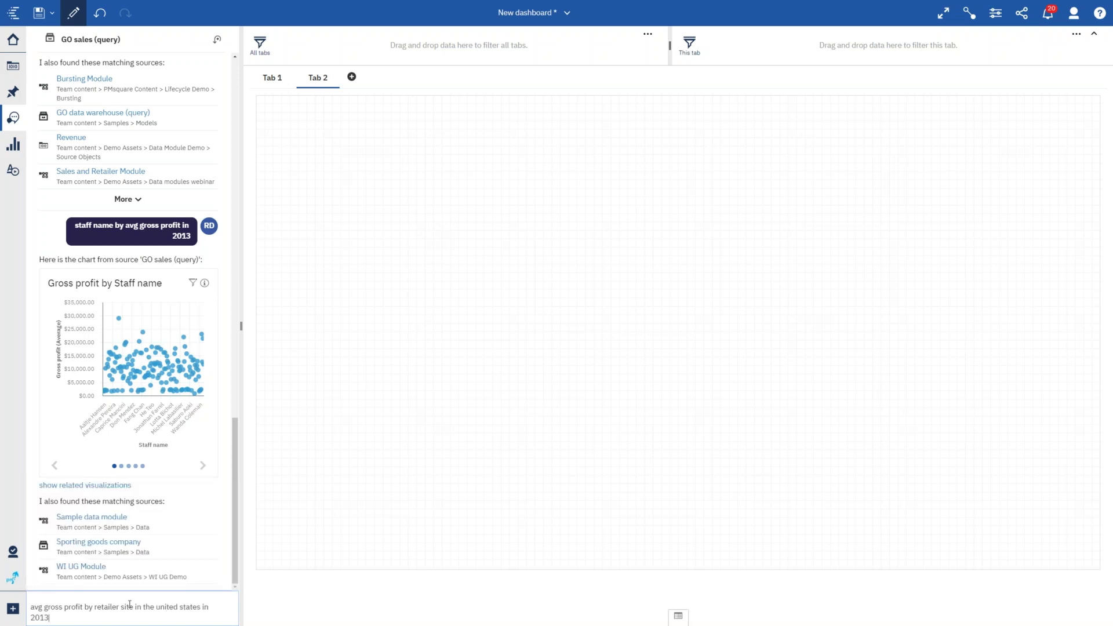
key("Return")
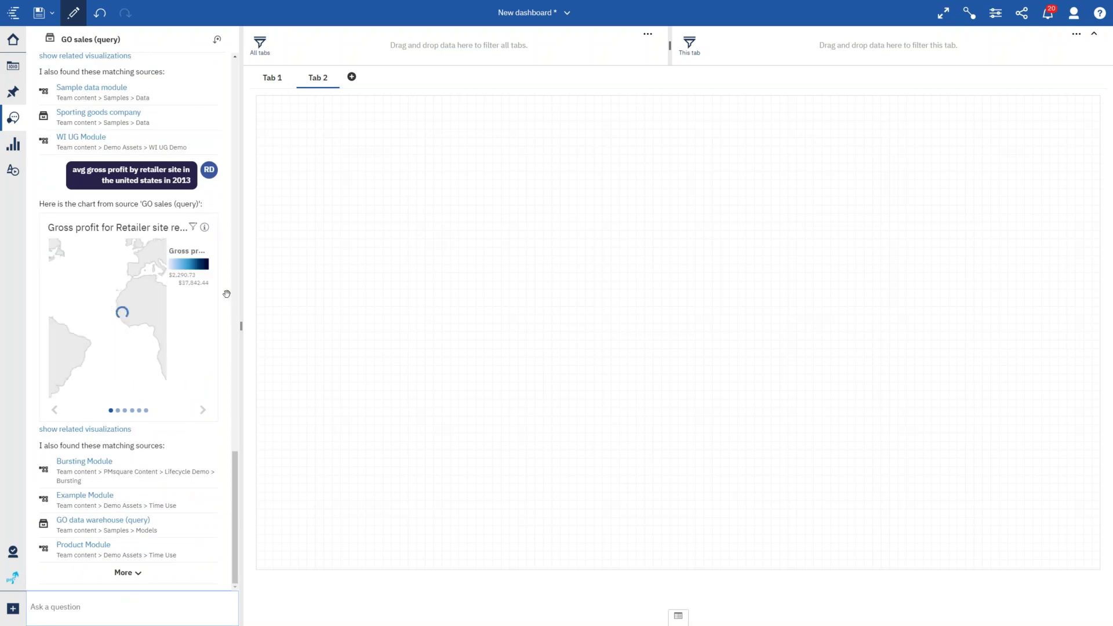
left_click(203, 409)
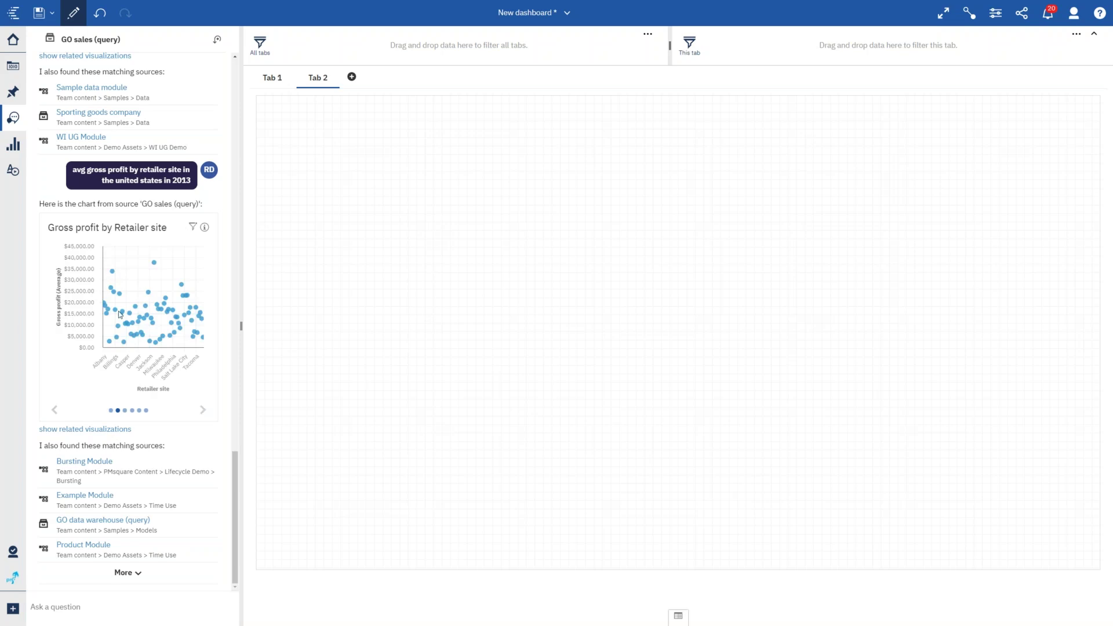
left_click_drag(111, 303, 555, 226)
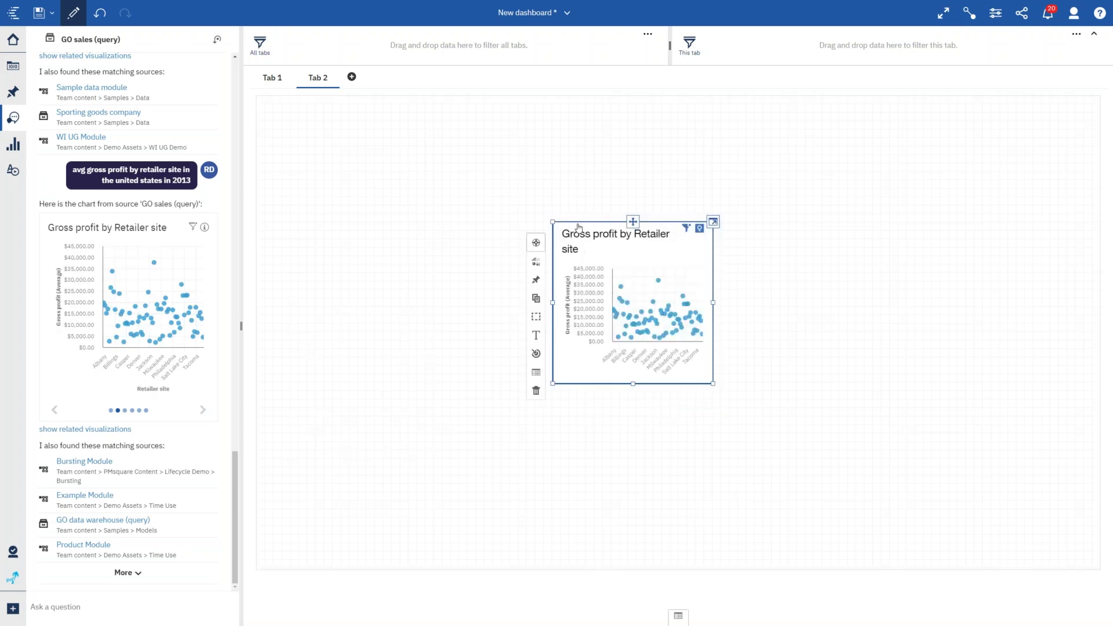
Resize the Gross profit by Retailer site chart to fill roughly the left half of the Tab 2 canvas, and check its filters.
left_click_drag(557, 222, 283, 132)
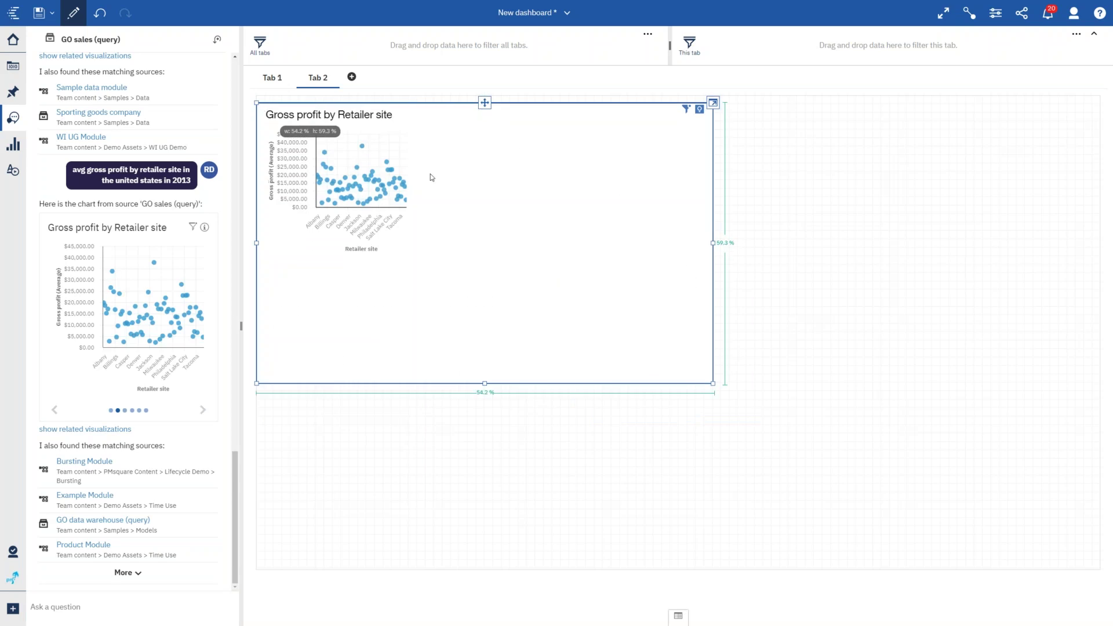
left_click_drag(713, 384, 993, 519)
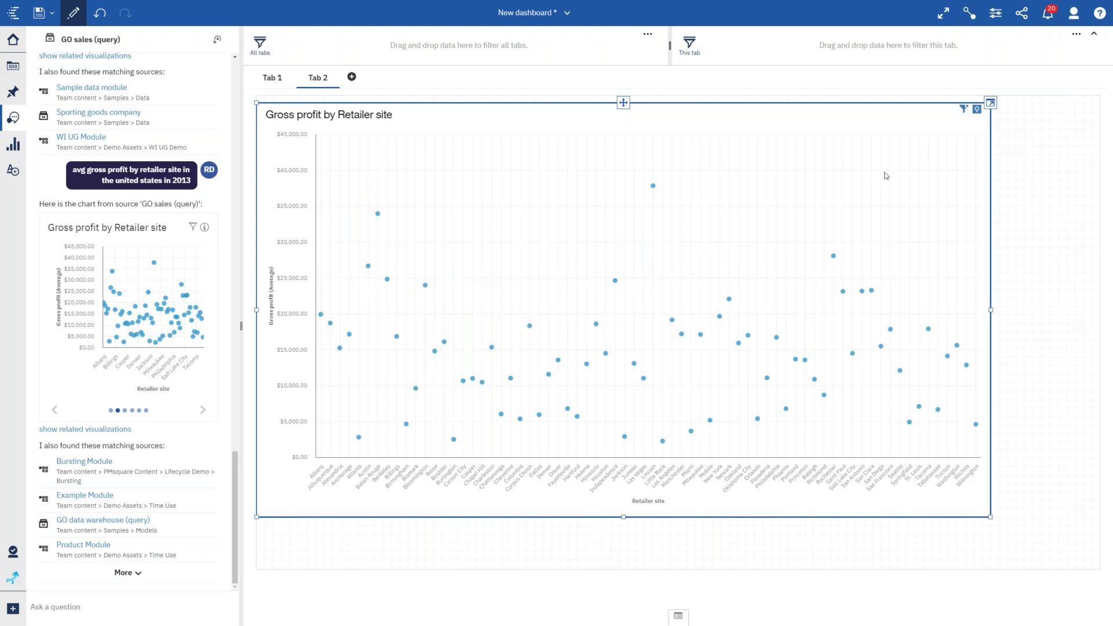
left_click(964, 109)
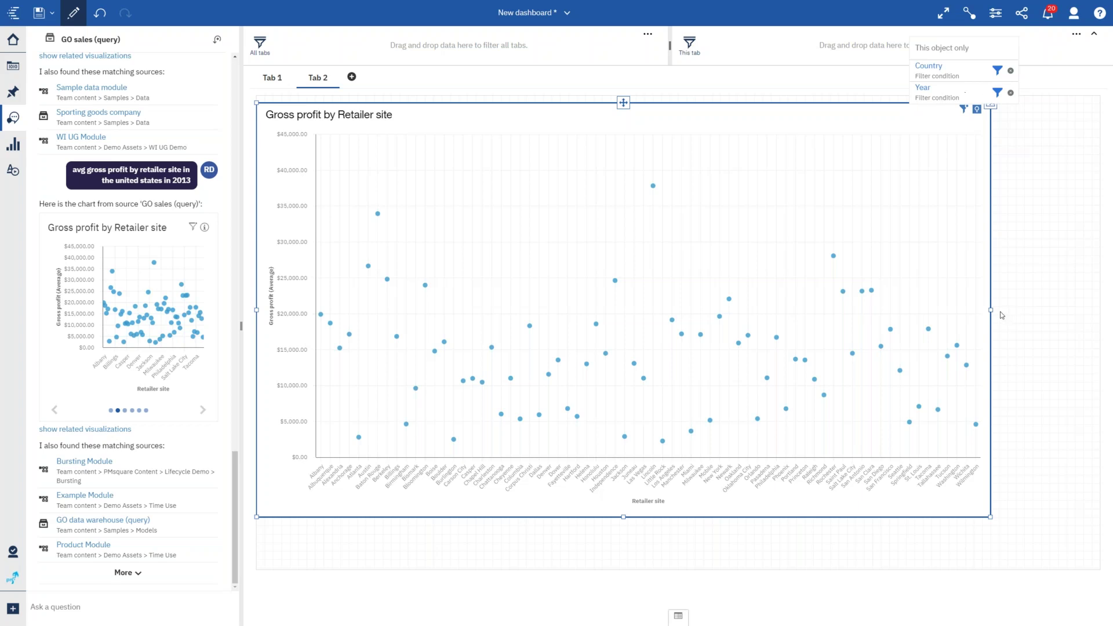
left_click_drag(991, 311, 669, 310)
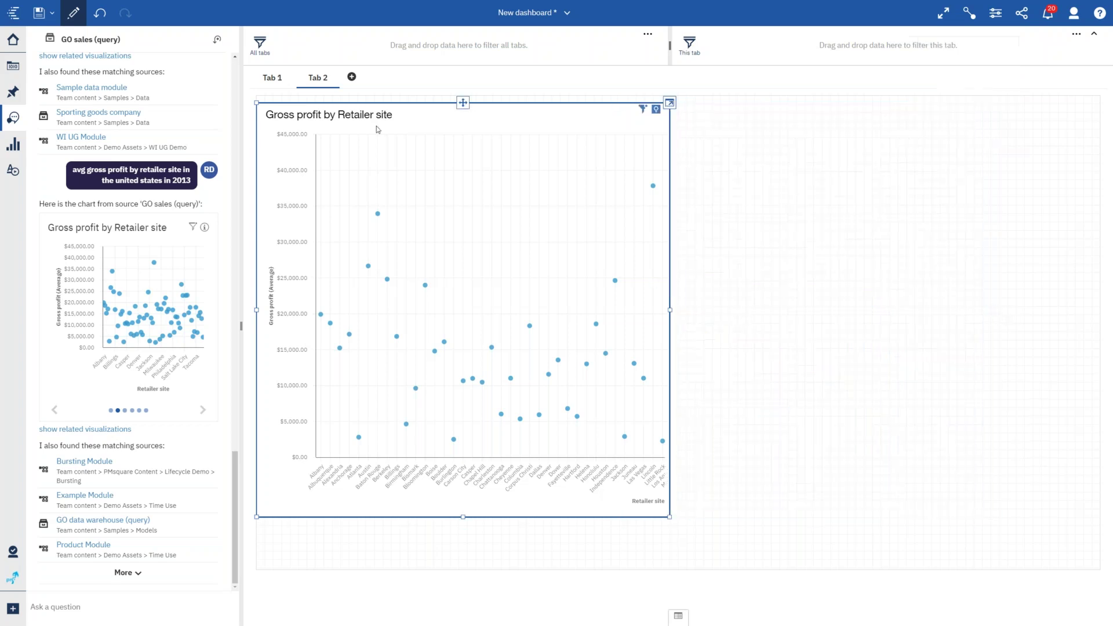
left_click_drag(257, 102, 257, 96)
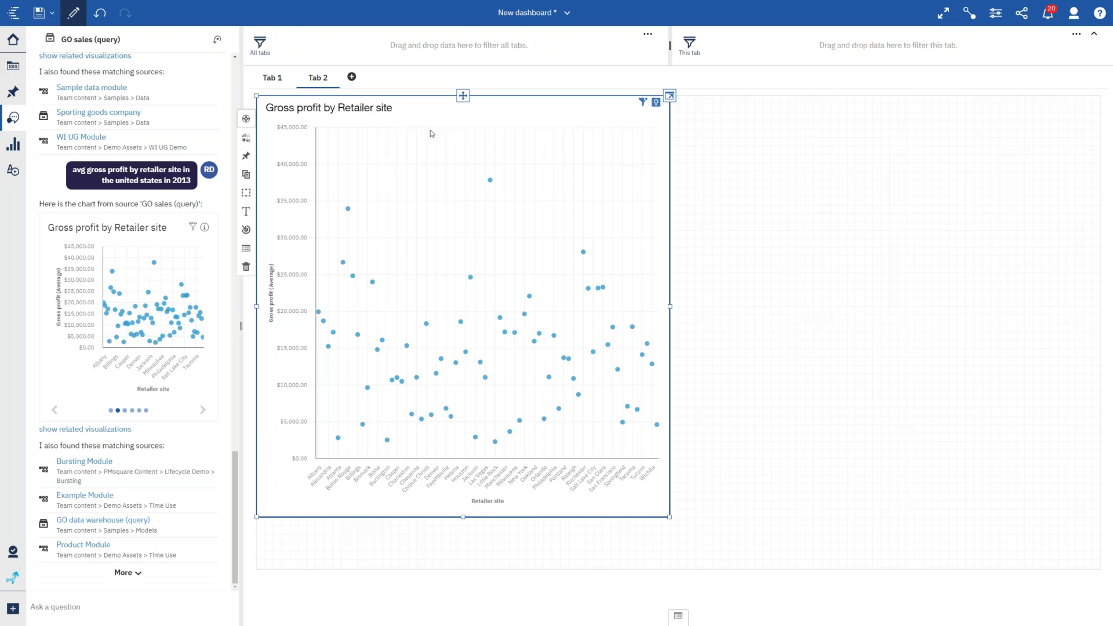
Add a Column visualization to the empty right half of Tab 2 and assign Revenue from Sales as its Length.
left_click(16, 145)
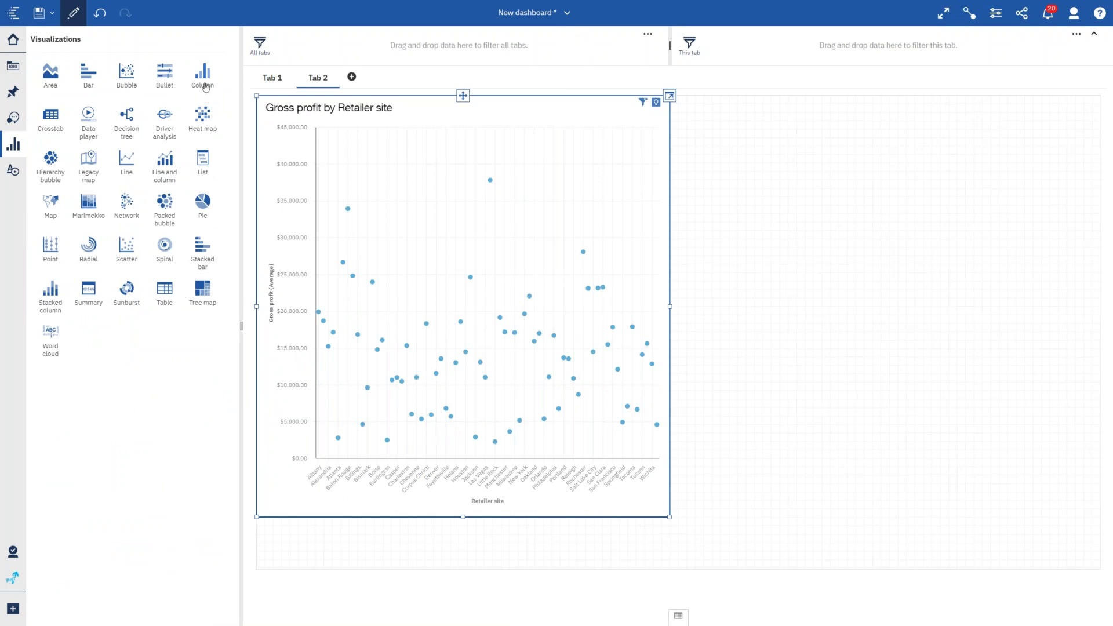
left_click_drag(205, 87, 794, 186)
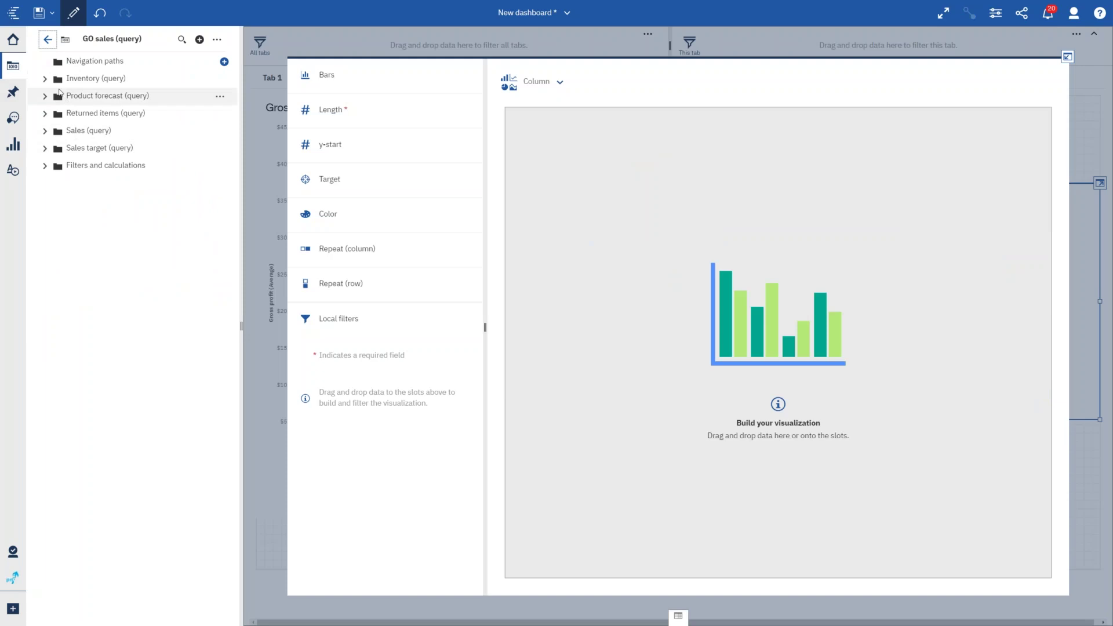
left_click(44, 131)
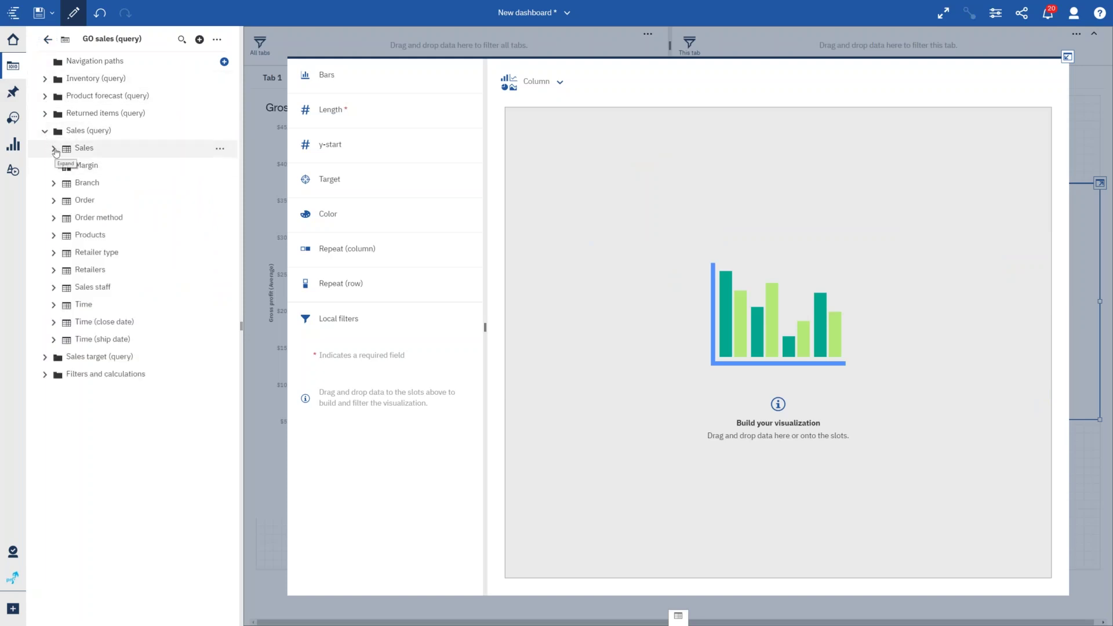
left_click(54, 149)
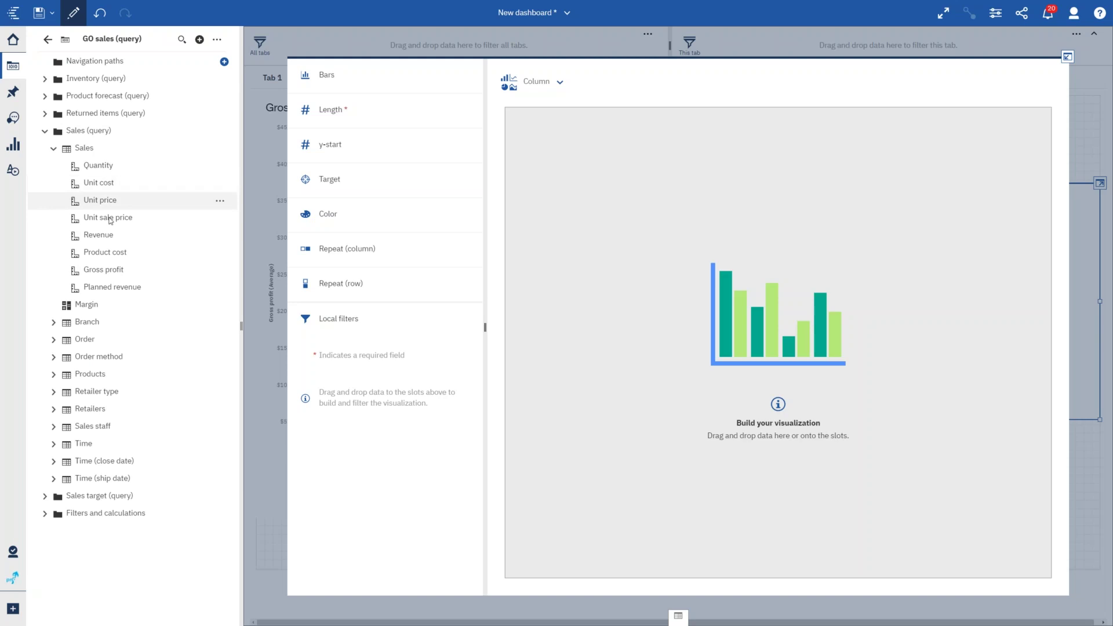
left_click(123, 234)
left_click_drag(122, 233, 358, 125)
left_click(53, 149)
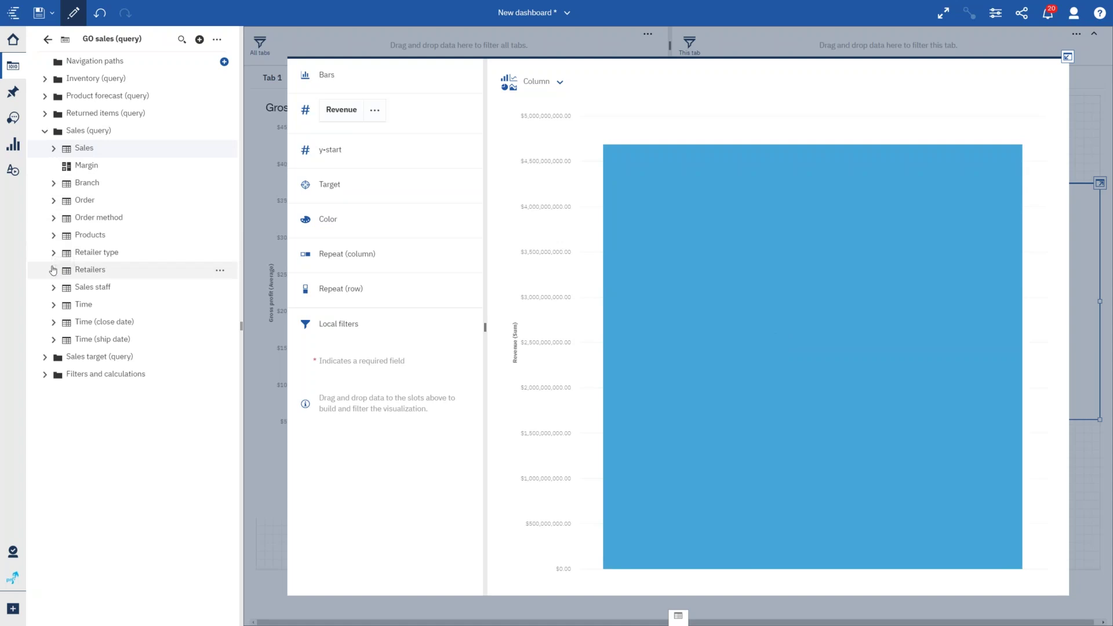
Assign Region from the Retailers table to the column chart's Bars.
left_click(53, 271)
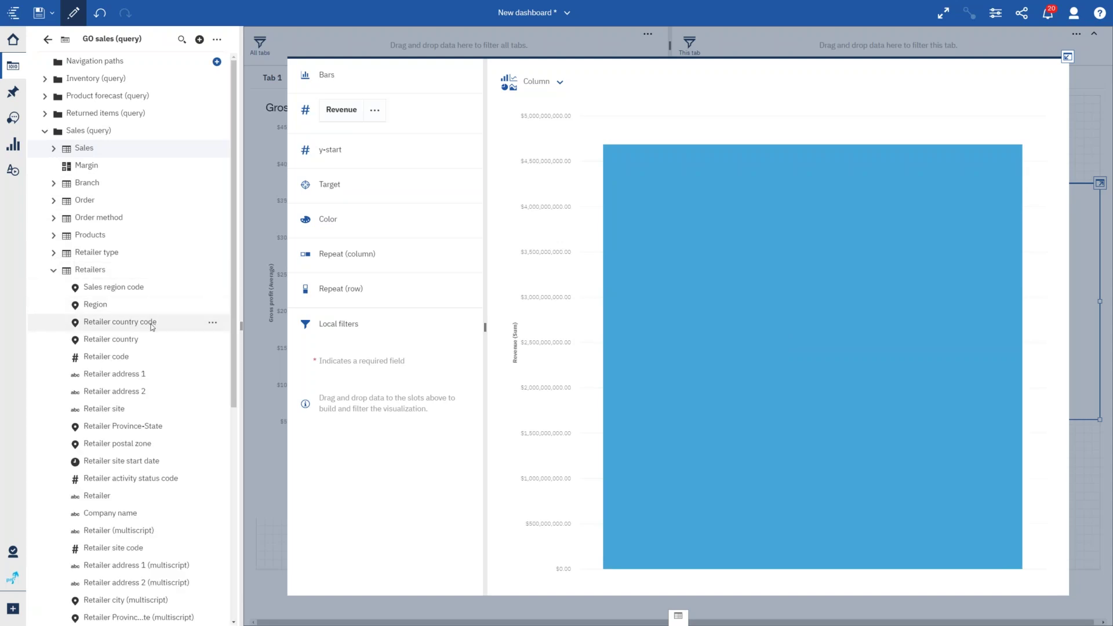
scroll(152, 329, "down", 1)
scroll(152, 328, "down", 2)
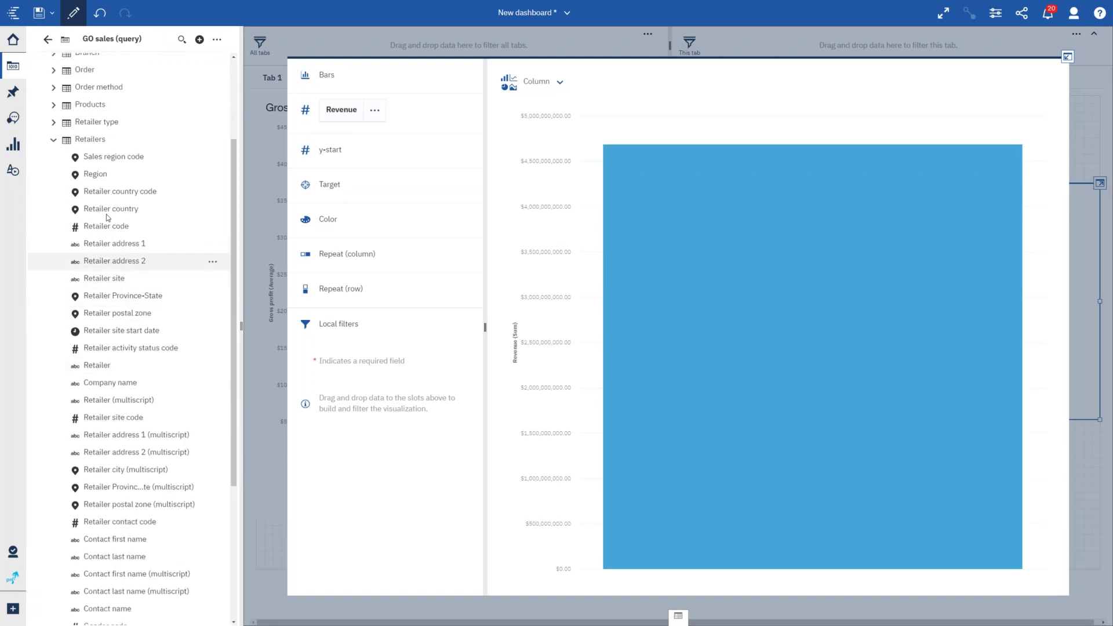
left_click_drag(97, 175, 342, 81)
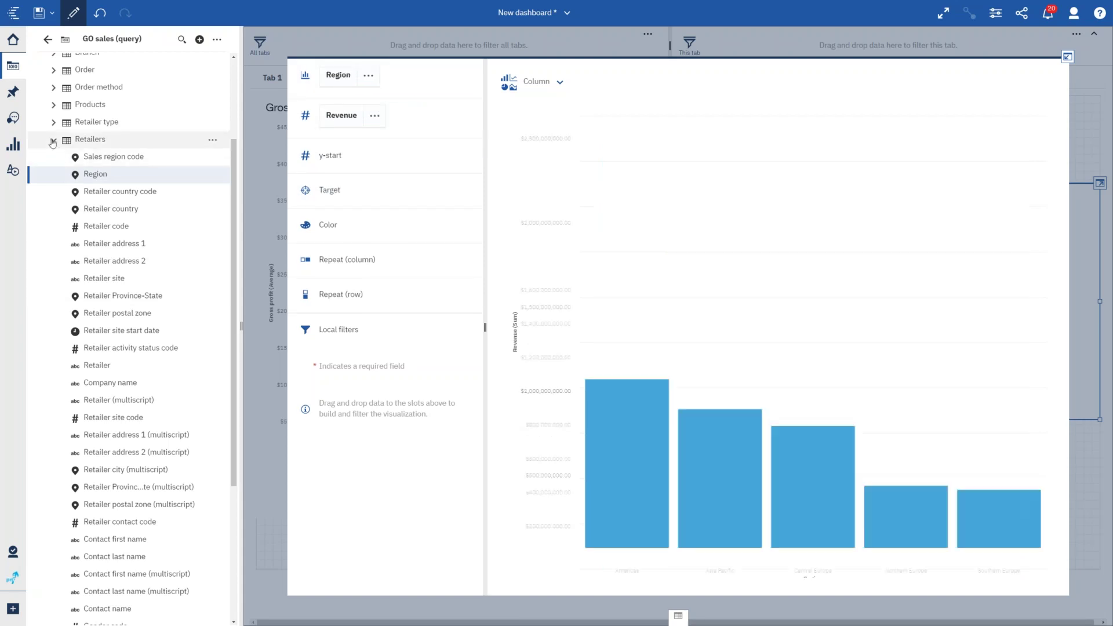
left_click(53, 140)
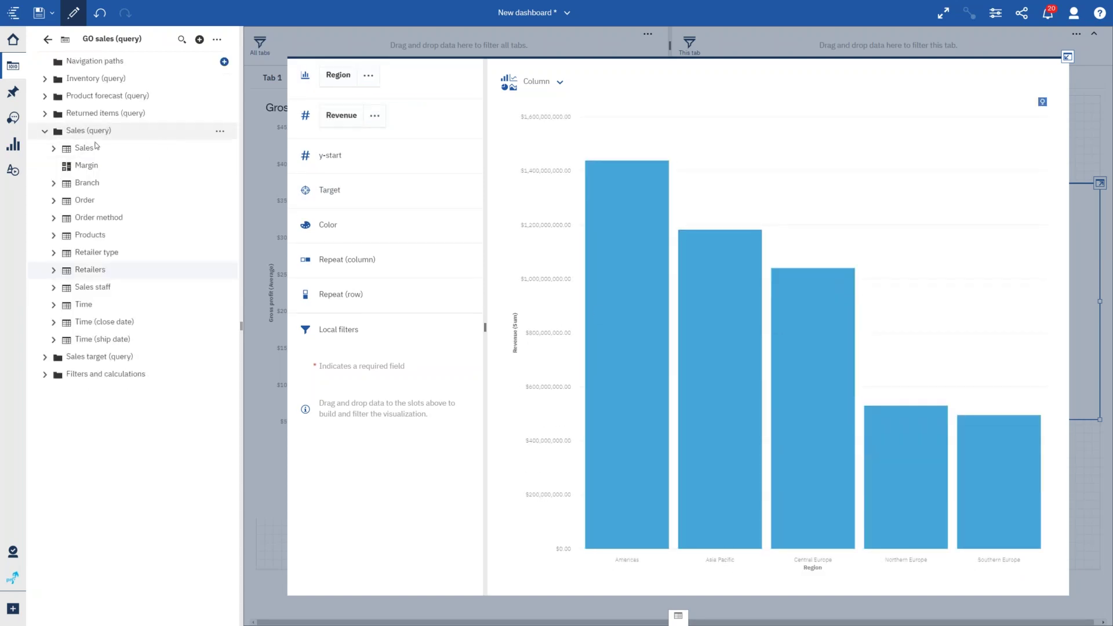
Assign Planned revenue from the Sales table as the column chart's Target and inspect the target markers.
left_click(53, 149)
left_click_drag(110, 287, 388, 199)
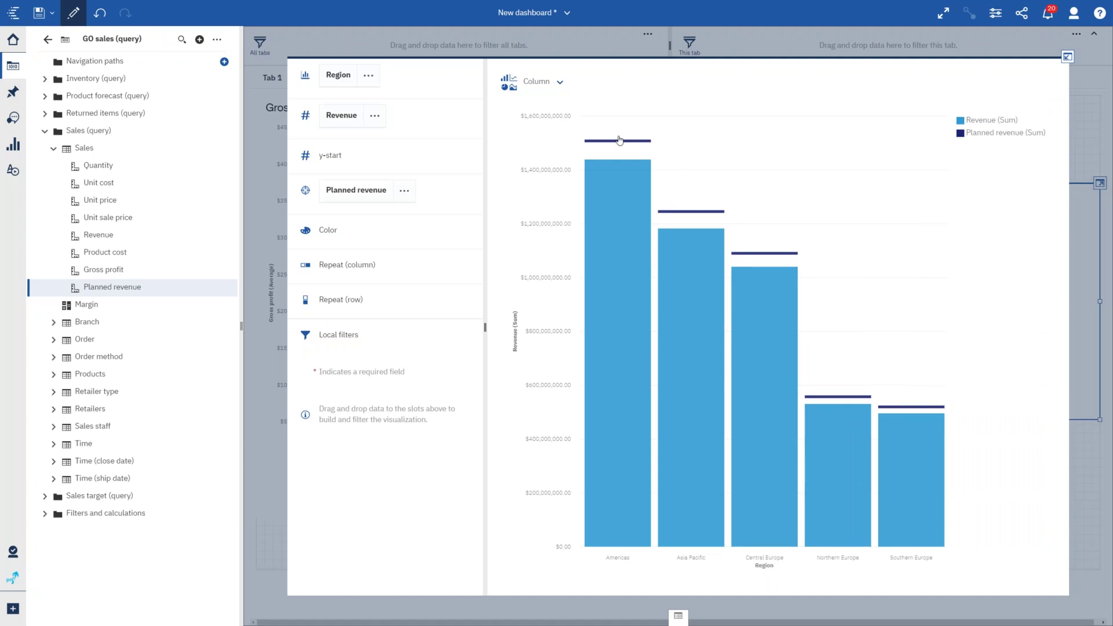
mouse_move(770, 259)
mouse_move(601, 144)
left_click(53, 151)
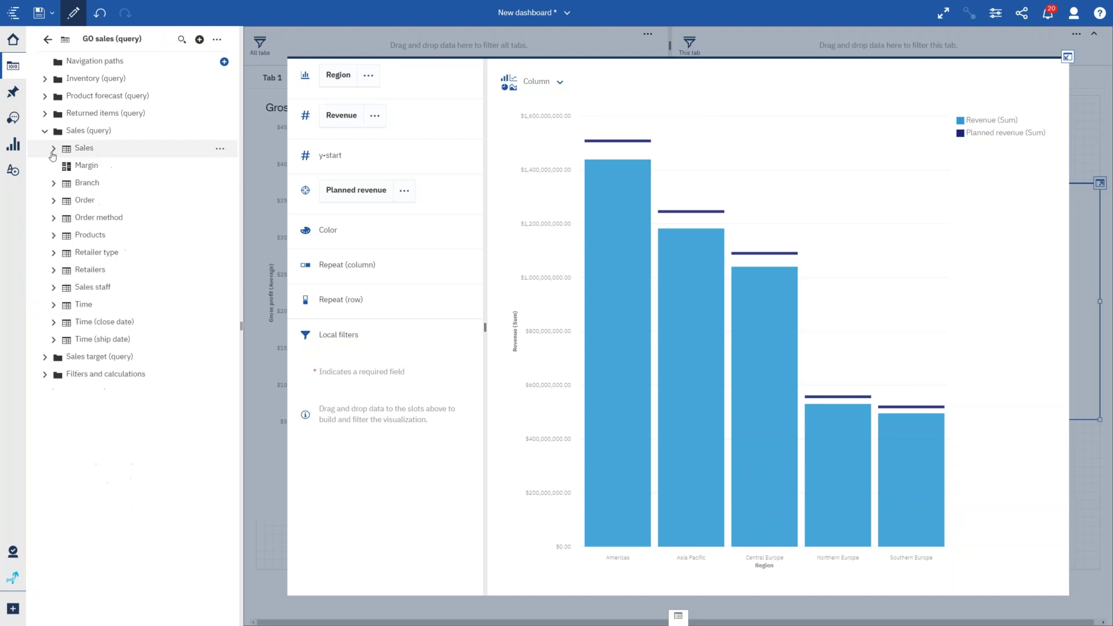
Color the column chart by Retailer type and return to the dashboard canvas.
left_click(51, 253)
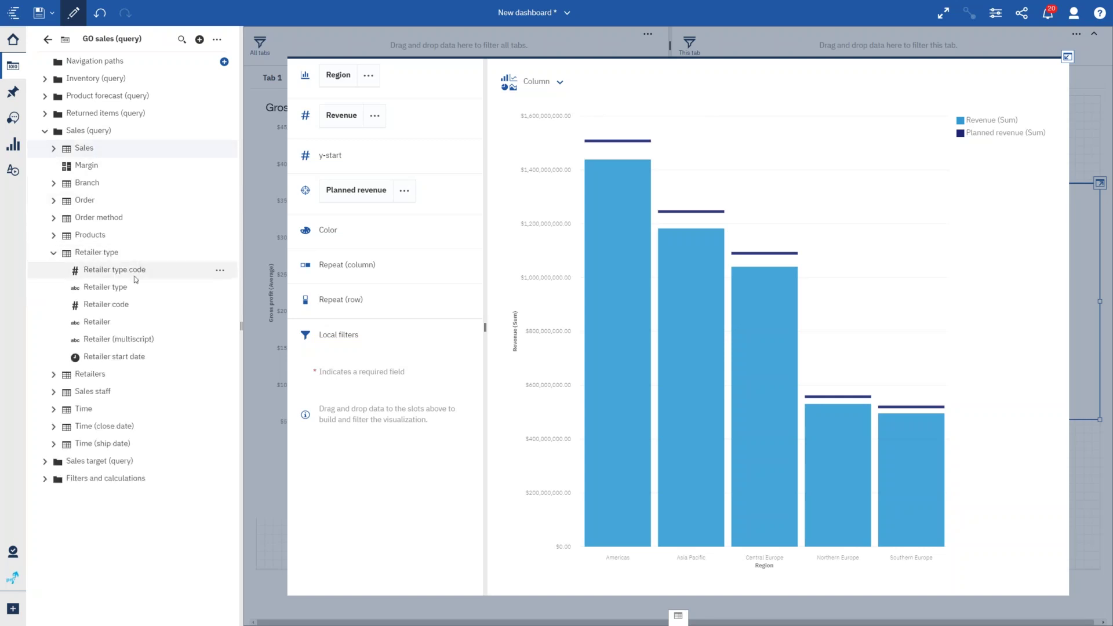
left_click(116, 287)
left_click_drag(108, 287, 378, 228)
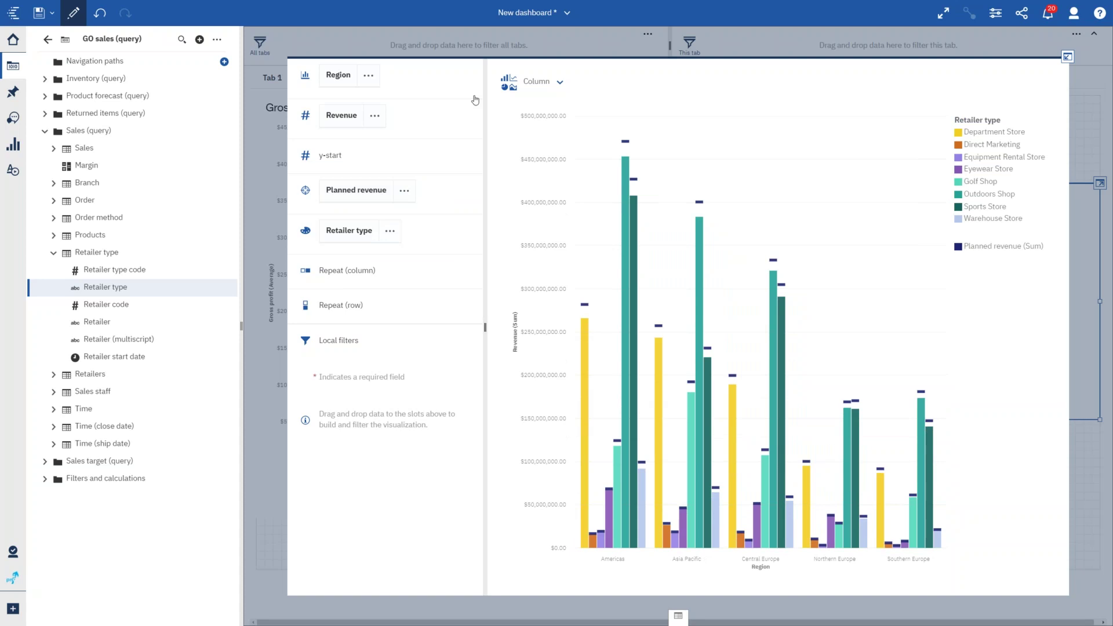
left_click(1067, 56)
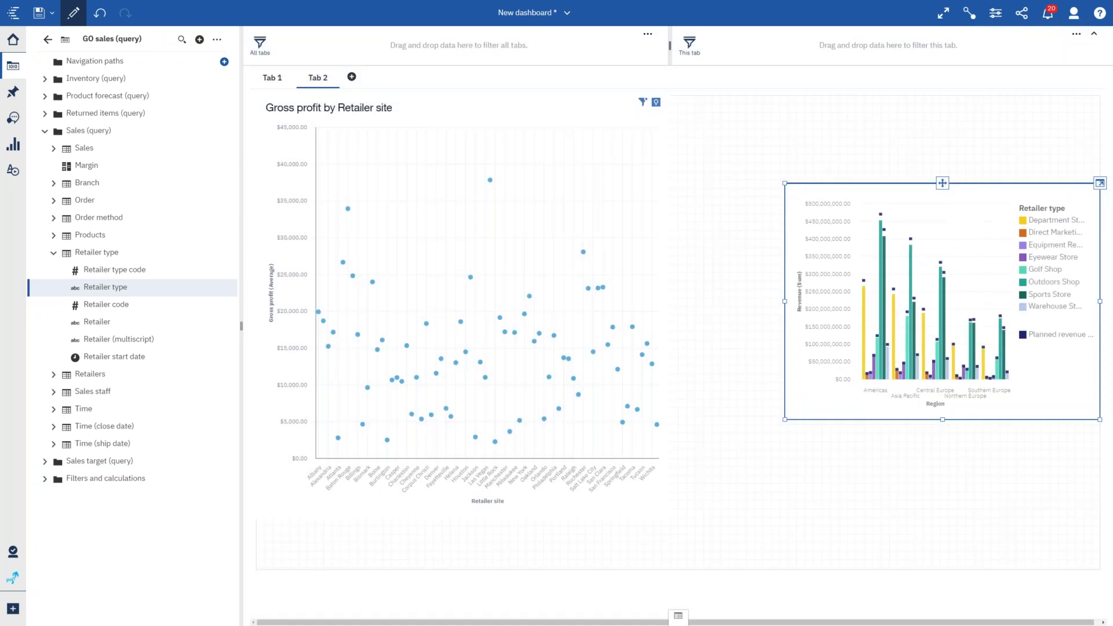
Enlarge the column chart to fill the right half of Tab 2 beside the point chart, and hide the data sources.
left_click_drag(785, 184, 671, 96)
left_click_drag(886, 420, 883, 528)
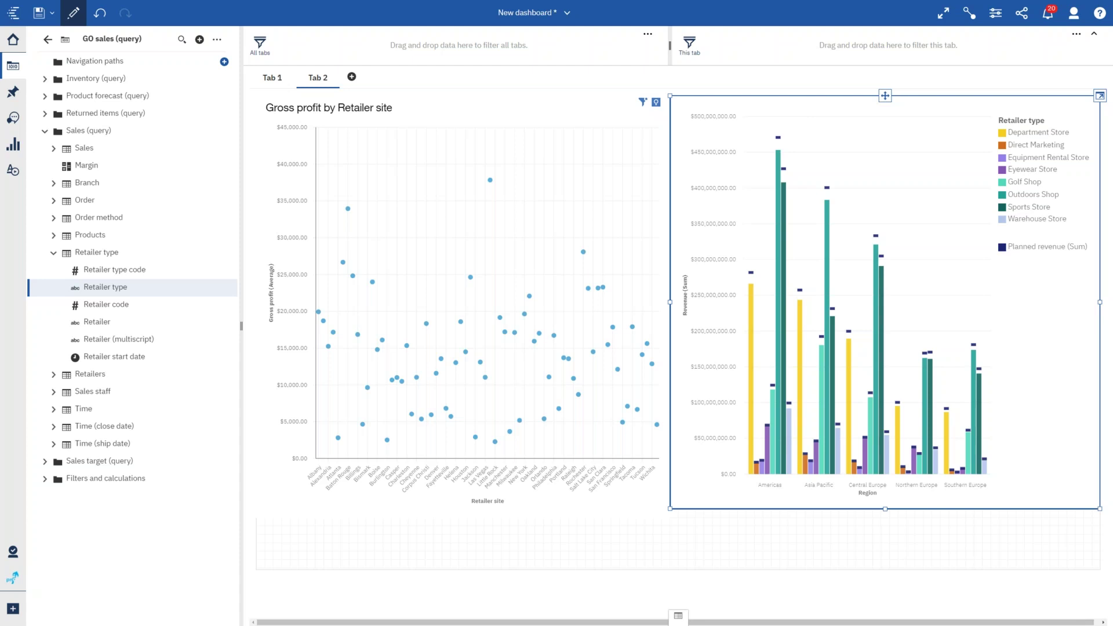
left_click(48, 39)
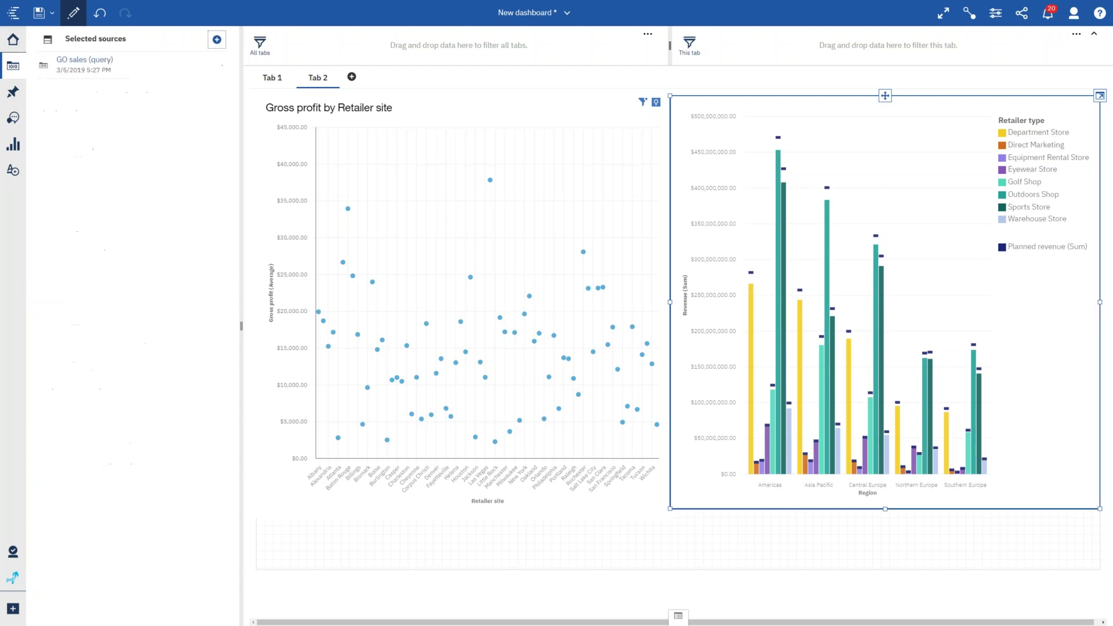
left_click(13, 65)
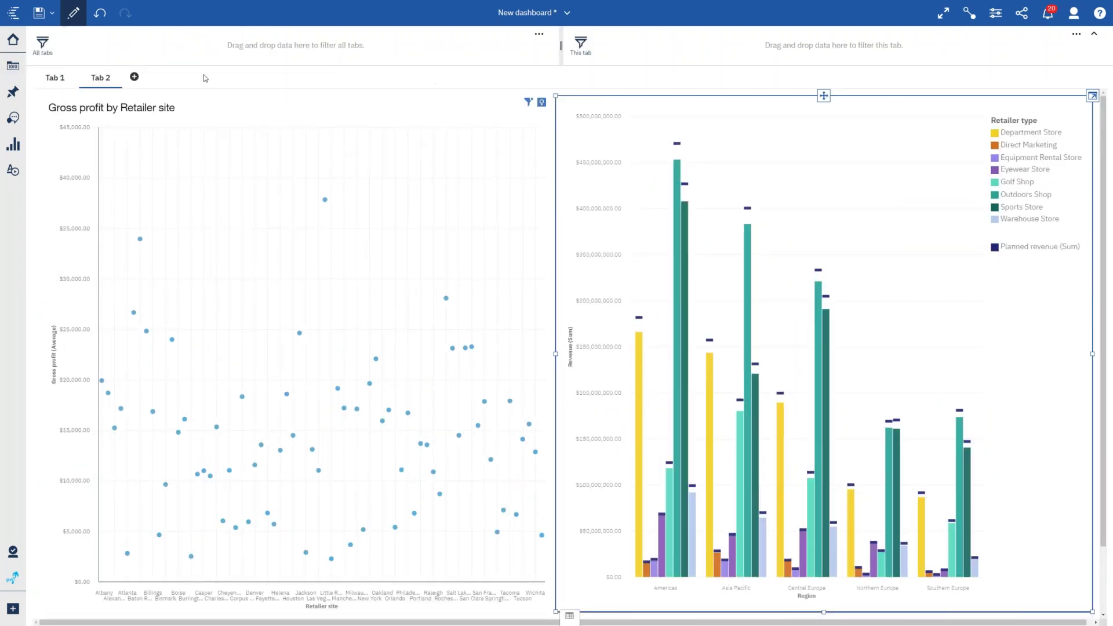
Switch to Tab 1 and start sharing the dashboard by email.
left_click(55, 77)
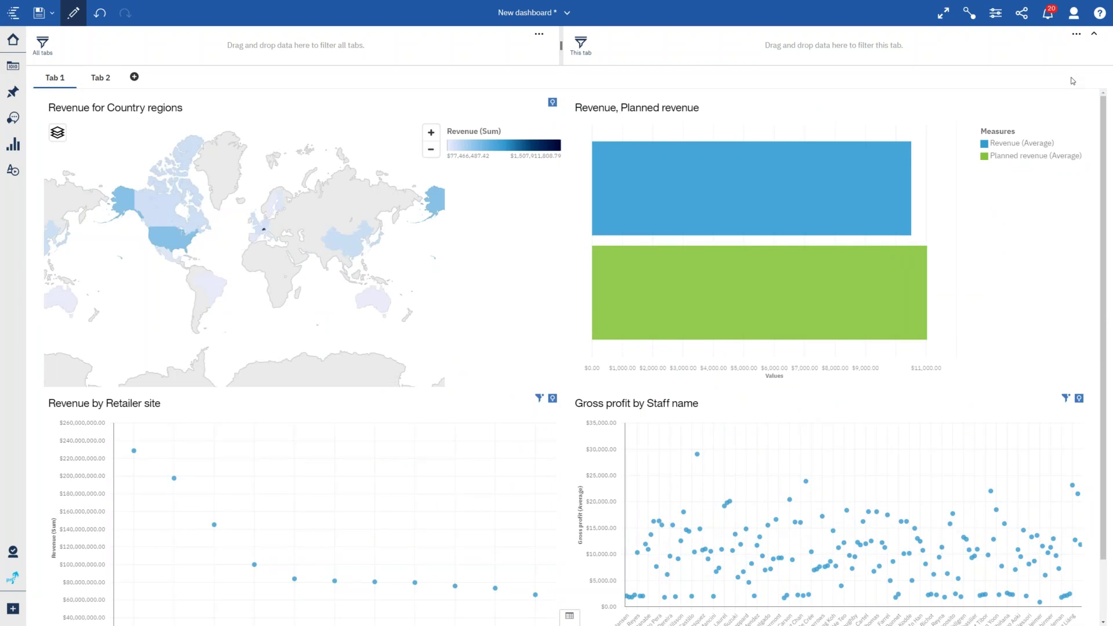
left_click(1024, 14)
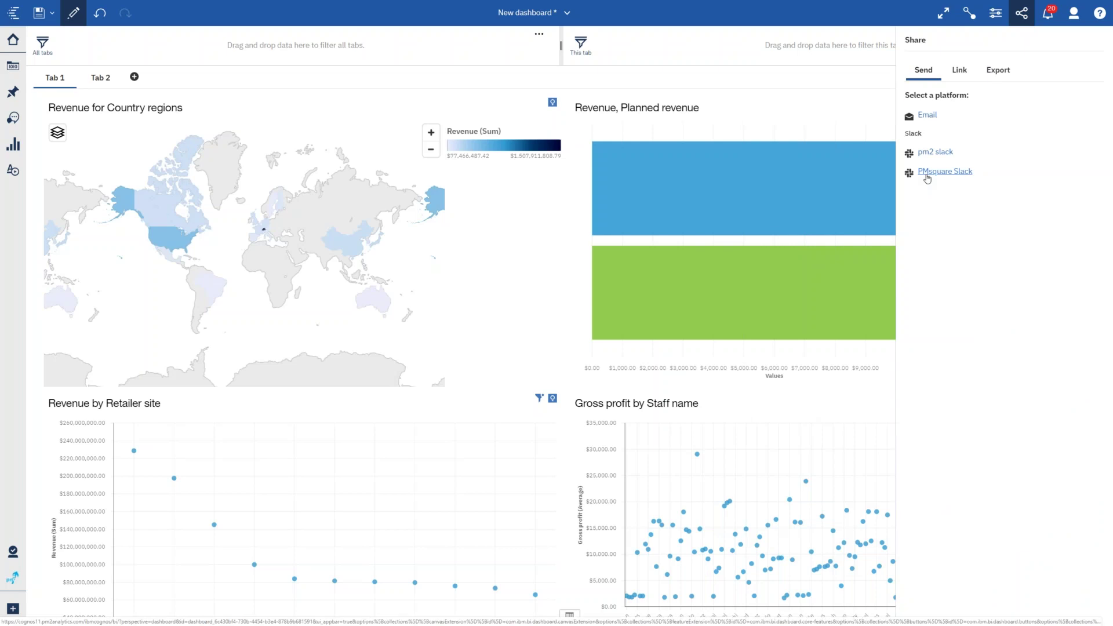
left_click(928, 115)
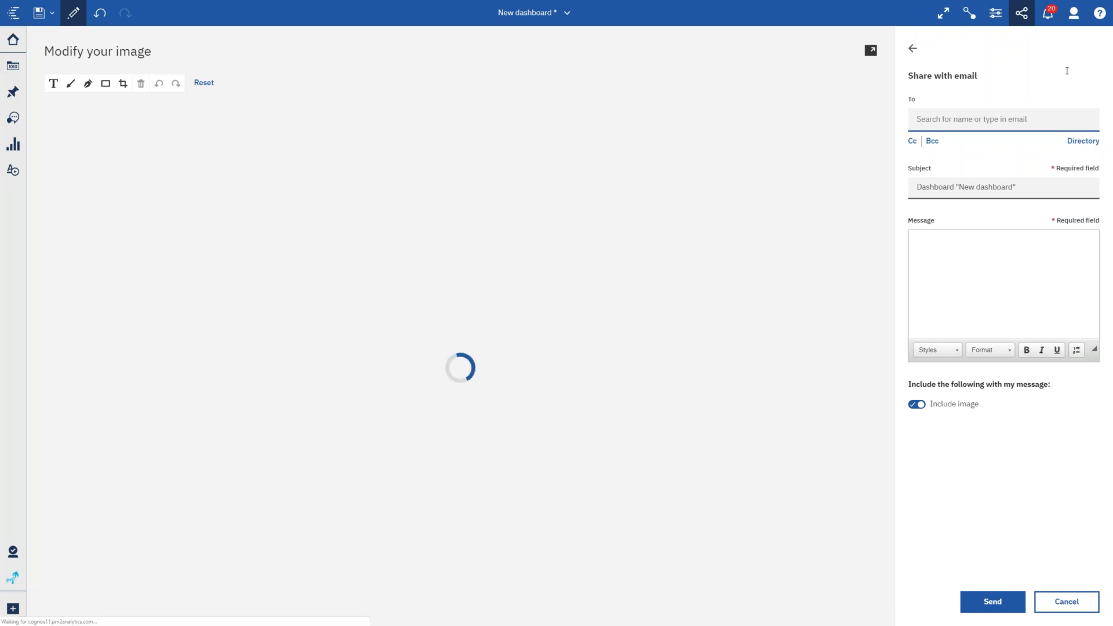
left_click(1093, 143)
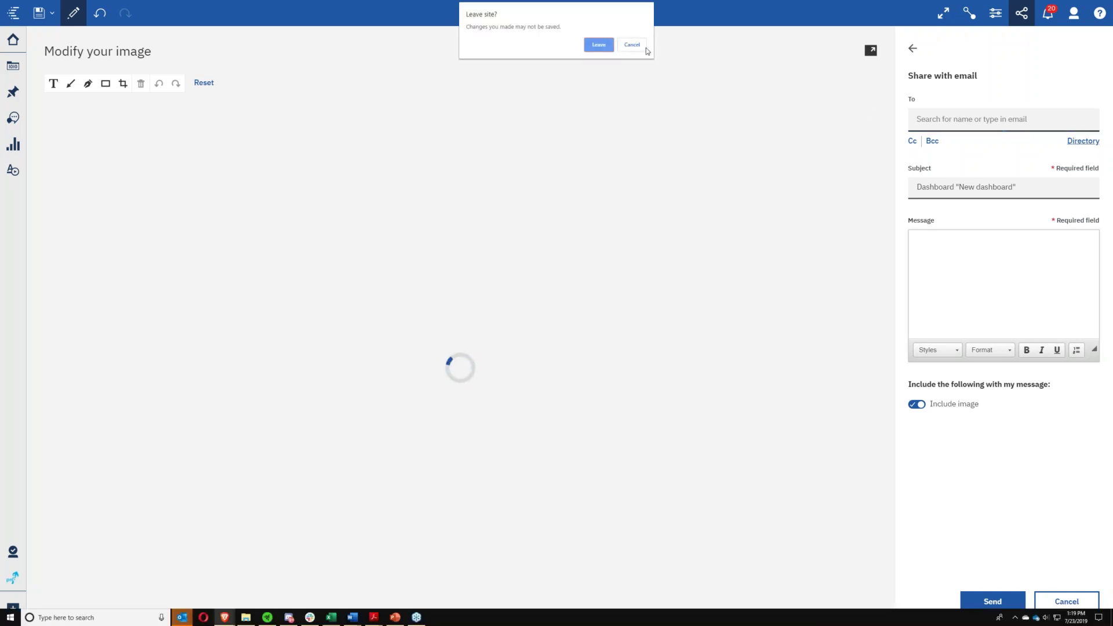
left_click(600, 45)
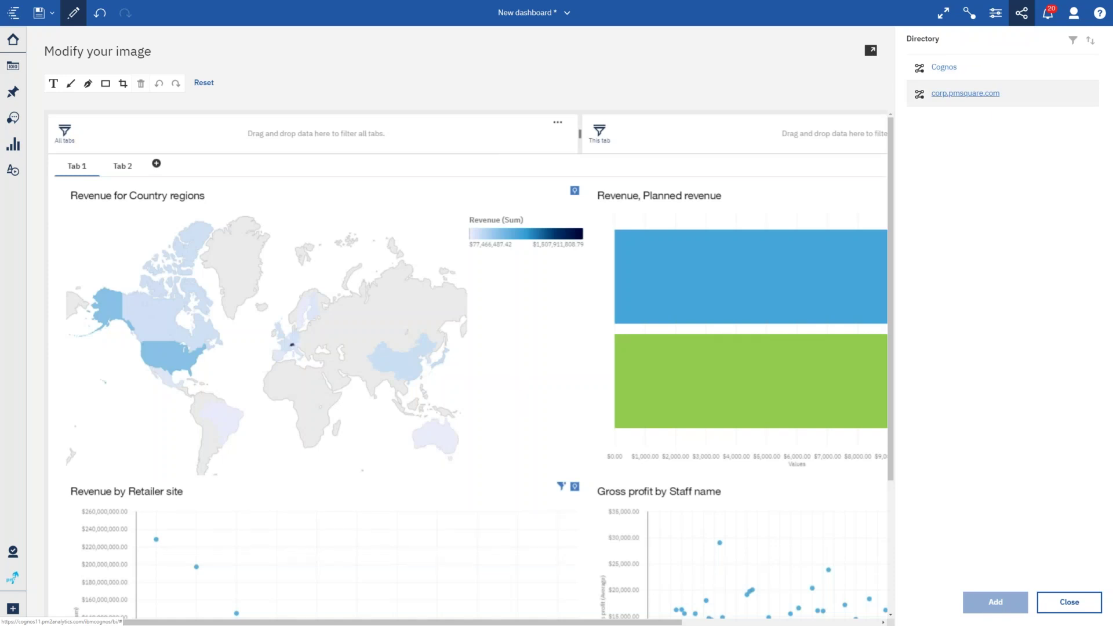
left_click(1070, 602)
Add the suggested e-mail address as the recipient of the shared dashboard.
left_click(938, 120)
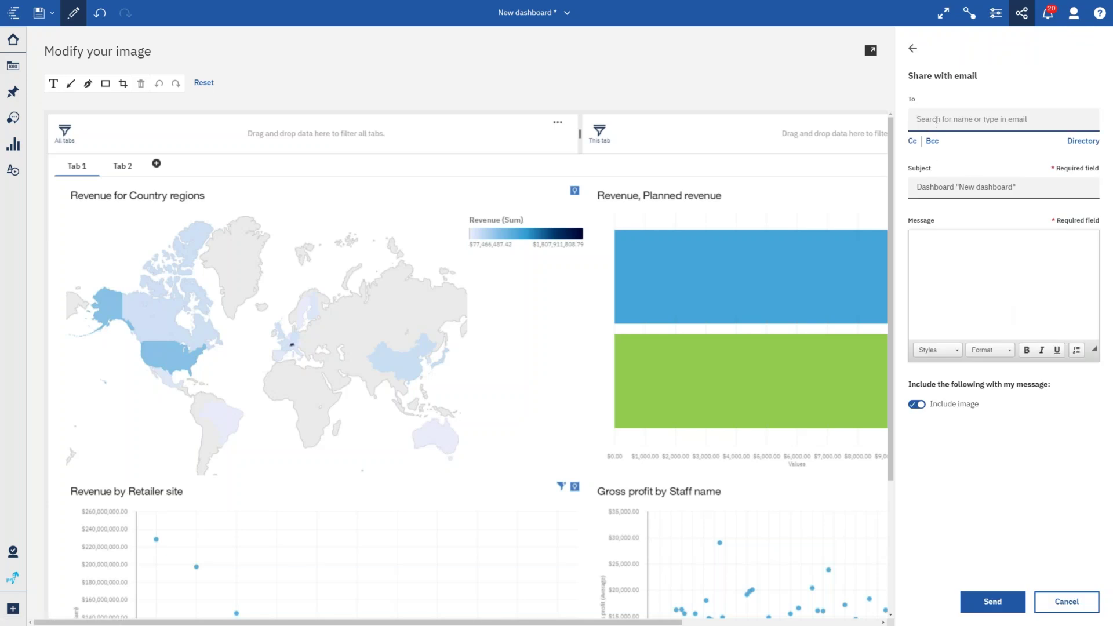
type("r")
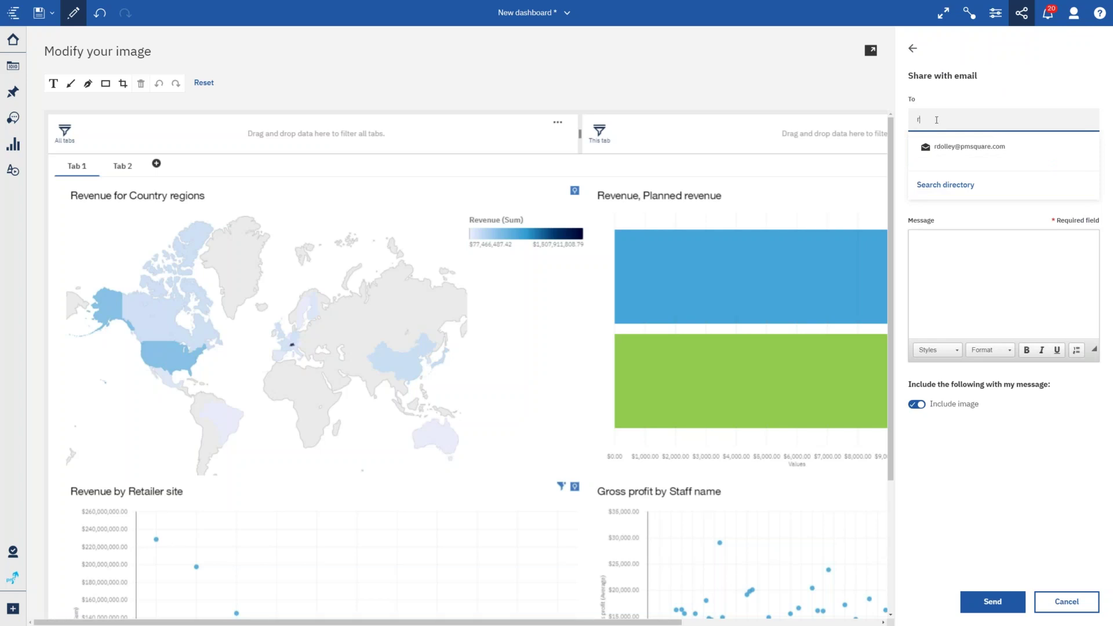
left_click(992, 156)
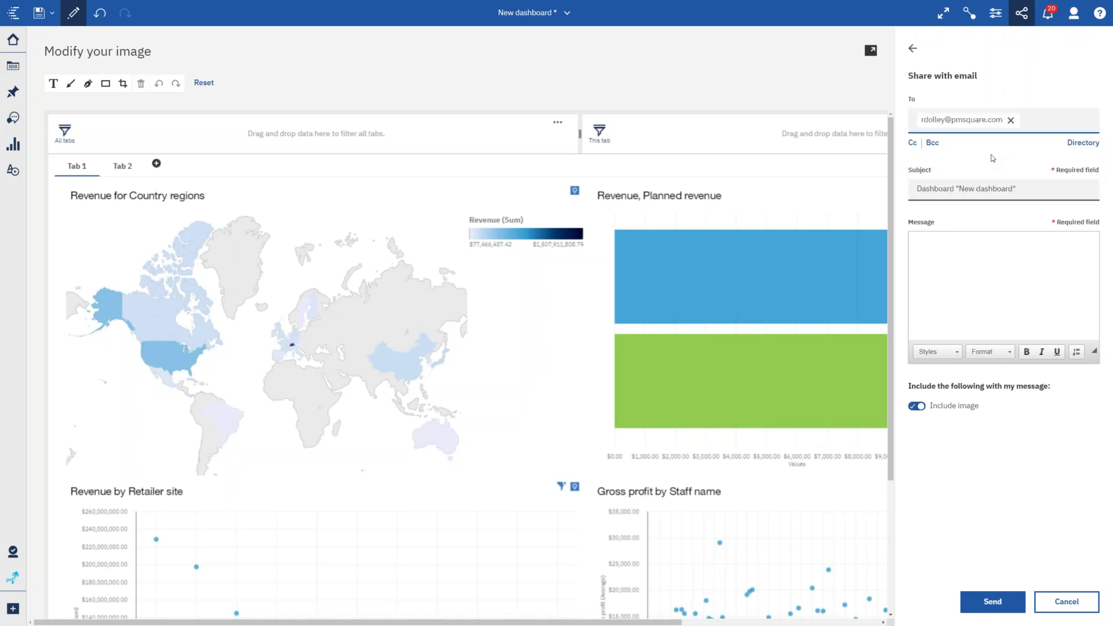
Replace the email subject with "Wow so amazing" and enter the message "Check this out!".
left_click(1002, 189)
key("ctrl+a")
key("BackSpace")
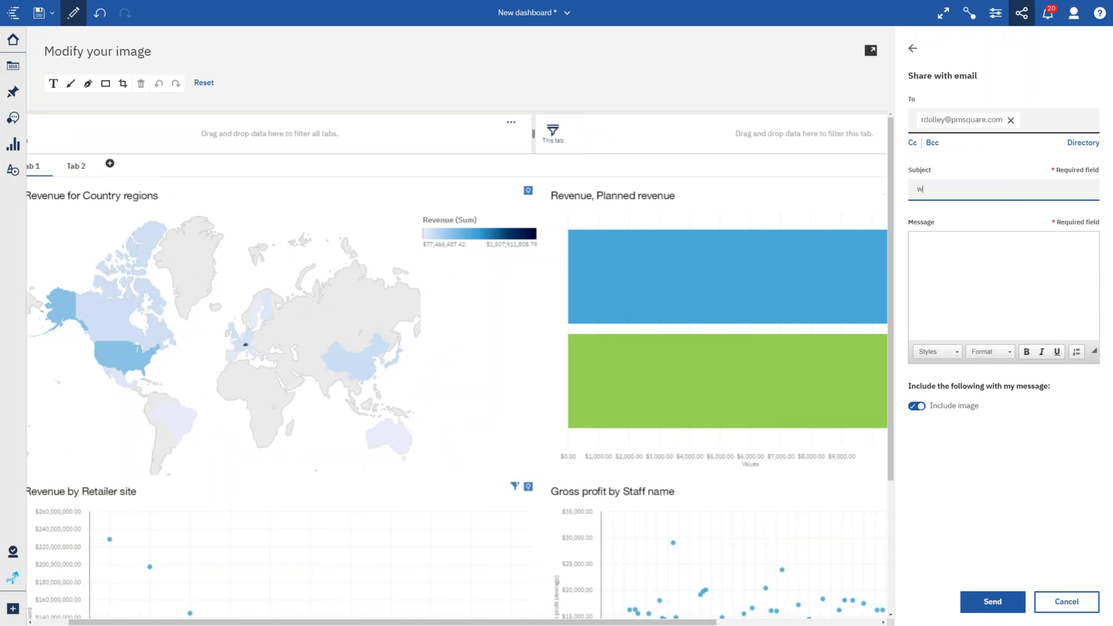
type("Wow so amazing")
left_click(926, 268)
type("Check this out!")
left_click_drag(576, 622, 539, 622)
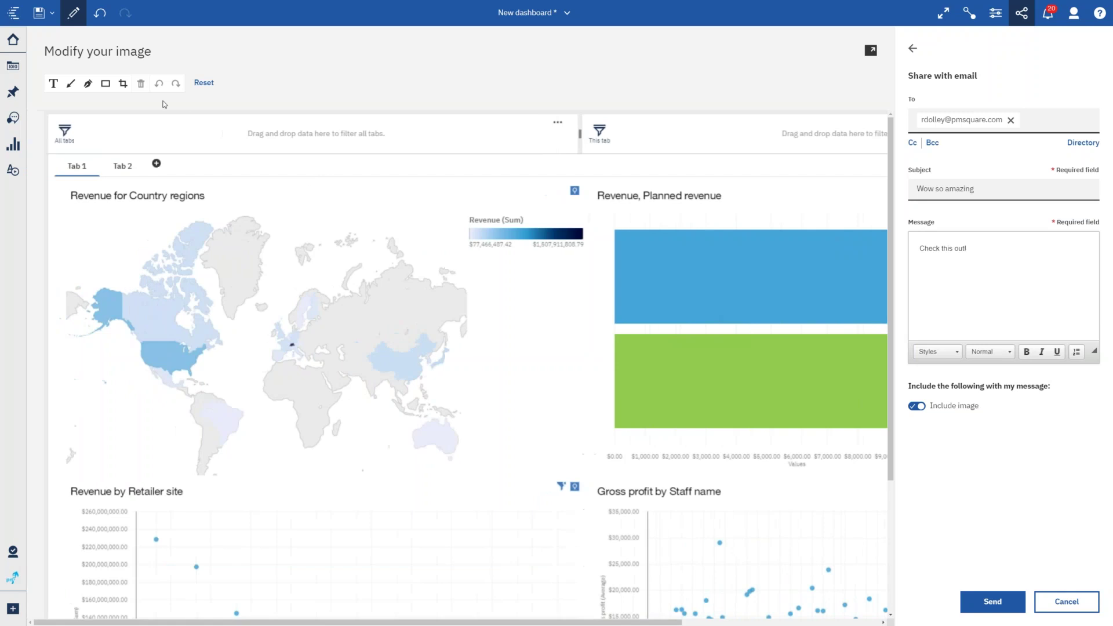
Draw a black arrow on the dashboard image's map, running from China to Switzerland.
left_click(70, 83)
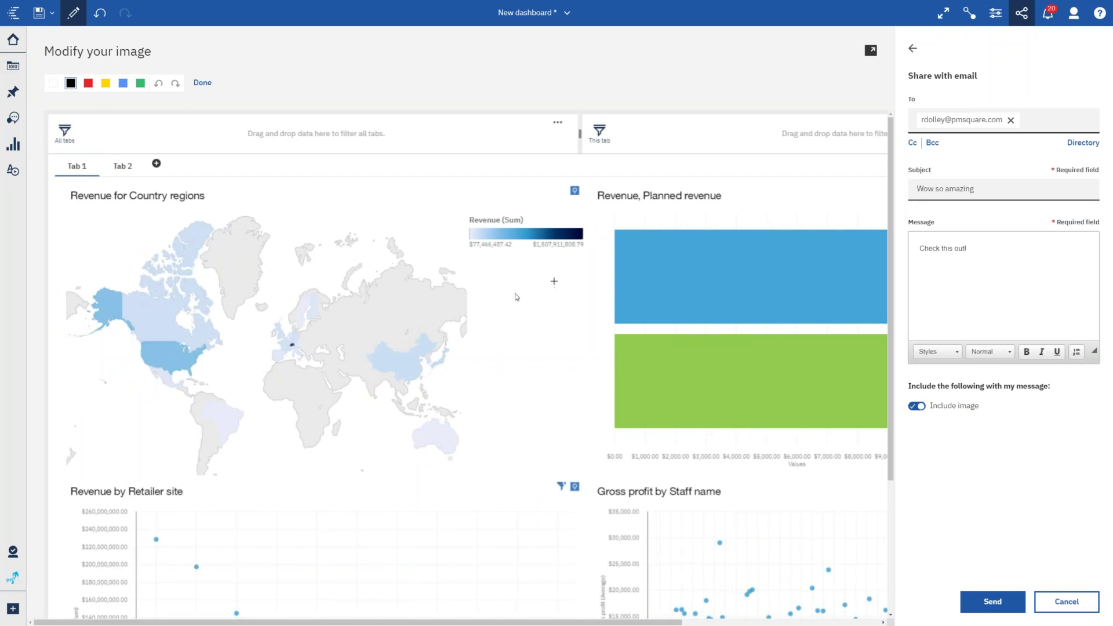
mouse_move(415, 358)
left_mouse_down()
mouse_move(297, 359)
mouse_move(297, 346)
left_mouse_up()
left_click(203, 84)
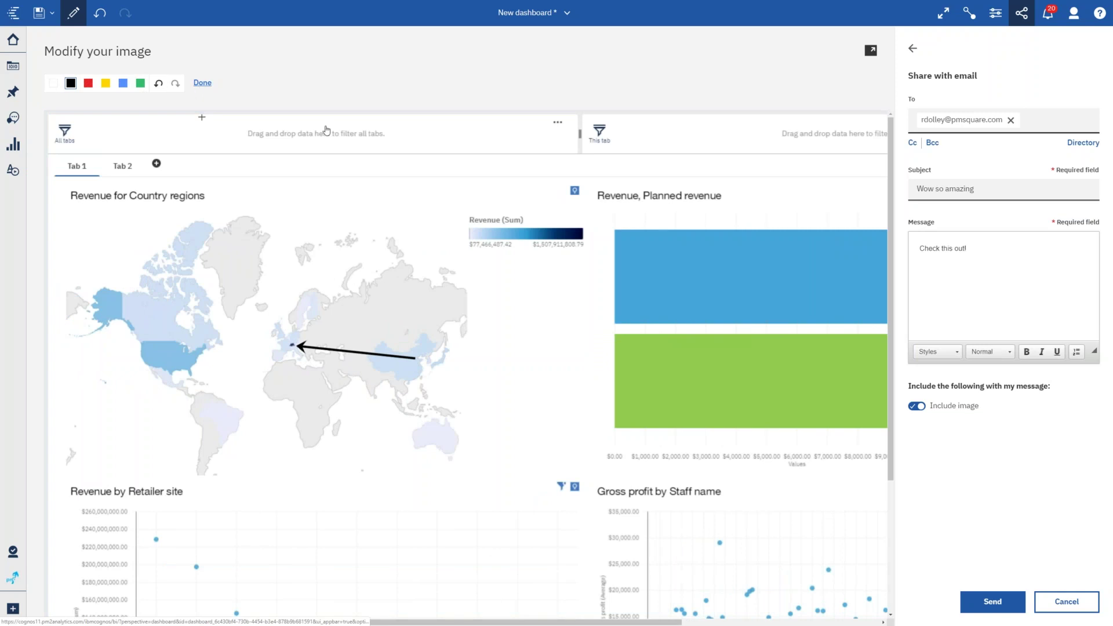
Add the text note "We sell so much in Switzerland!" on the map above the arrow and finish annotating.
left_click(53, 84)
left_click(312, 268)
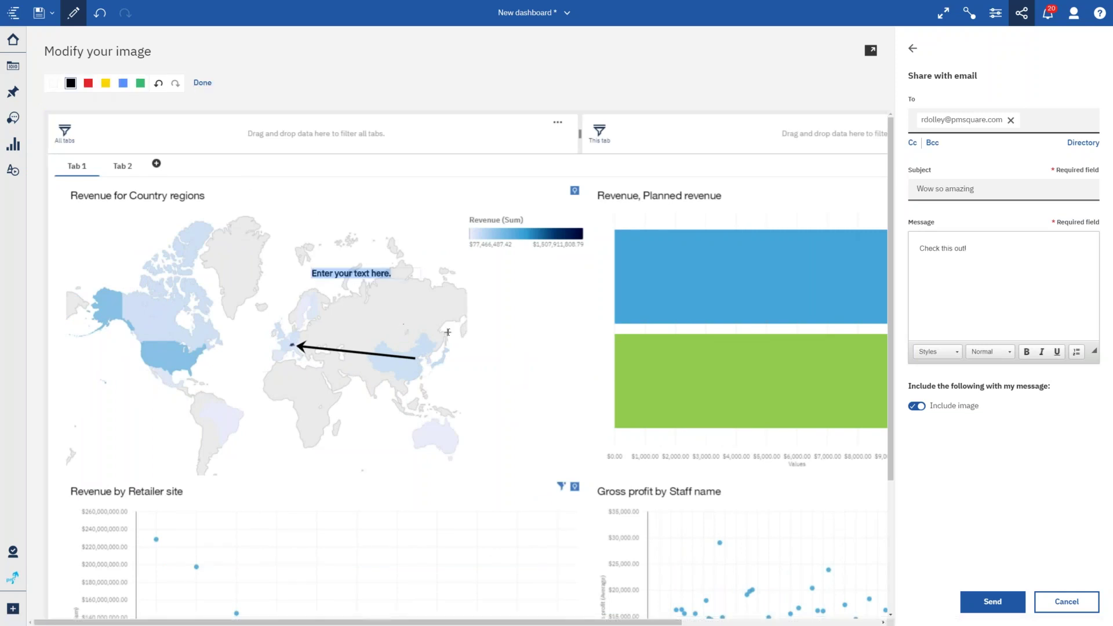
type("We sell so m")
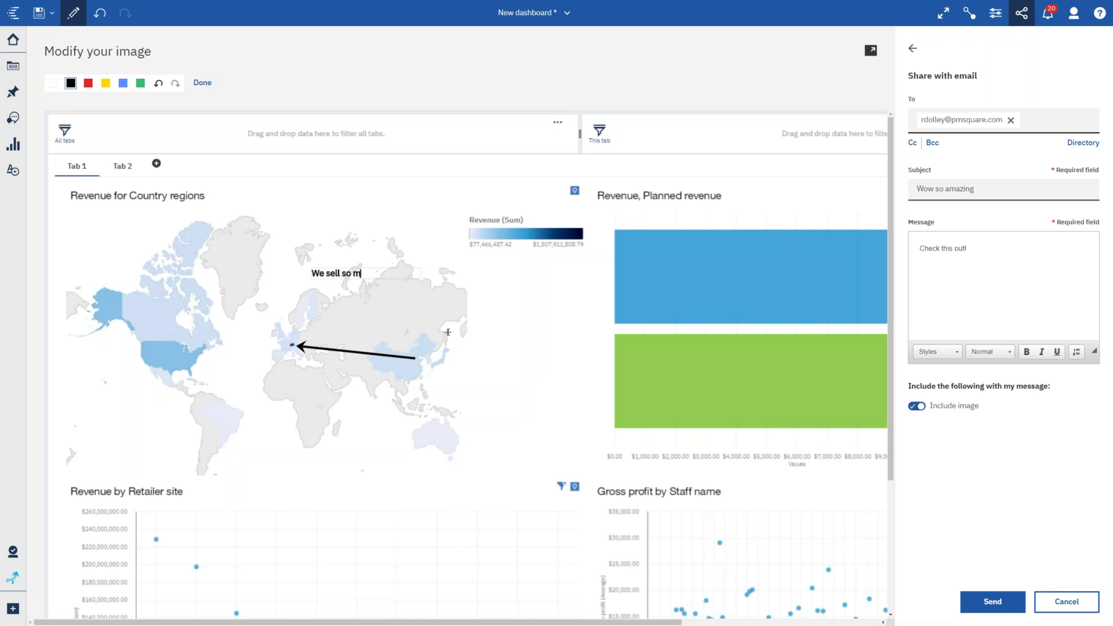
type("uch in Switzerland!")
left_click(385, 226)
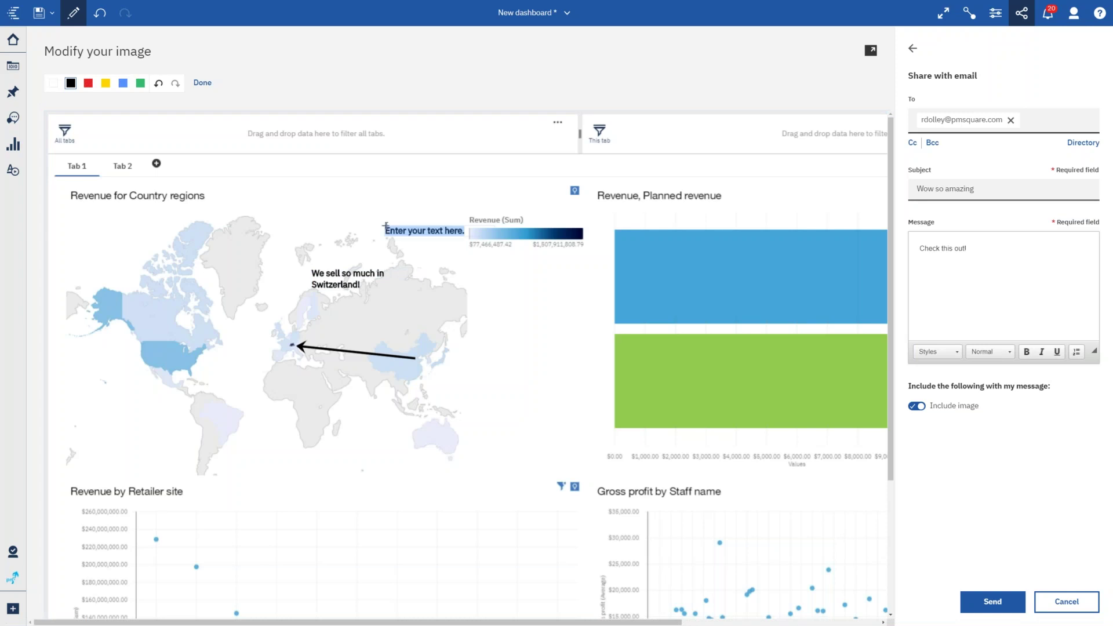
left_click(202, 83)
Delete the stray placeholder text beside the map legend and send the email.
left_click(408, 232)
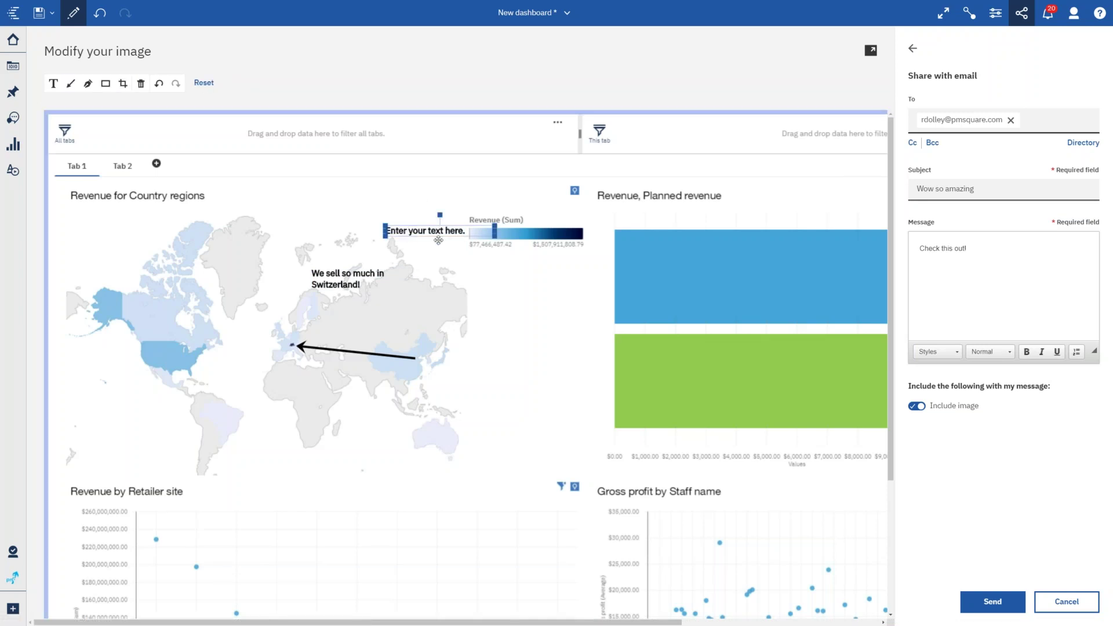
key("Delete")
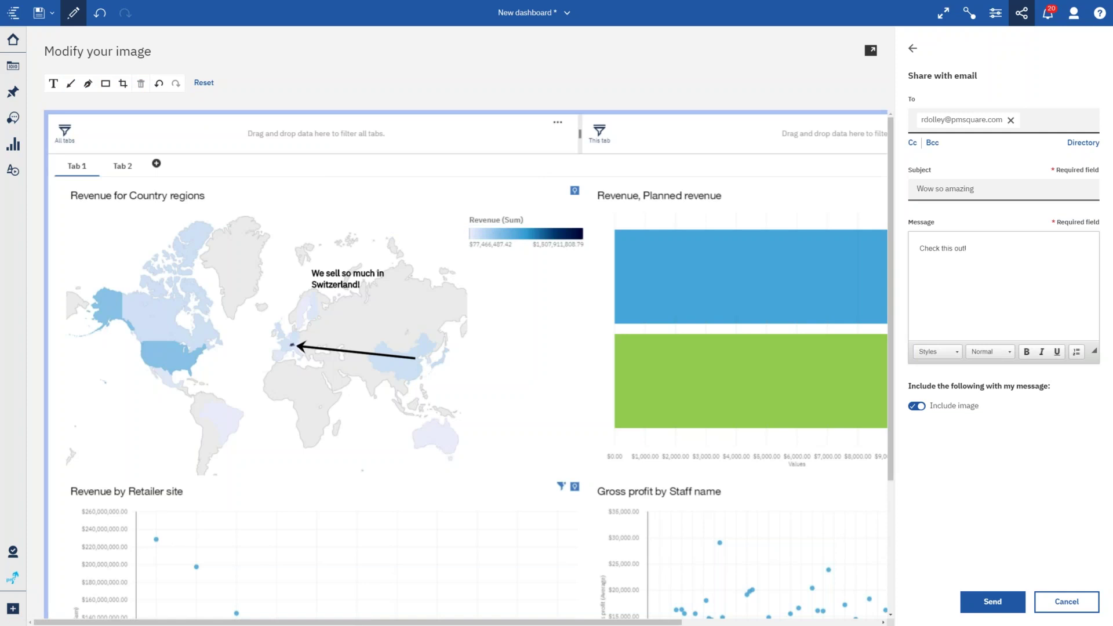
left_click(994, 608)
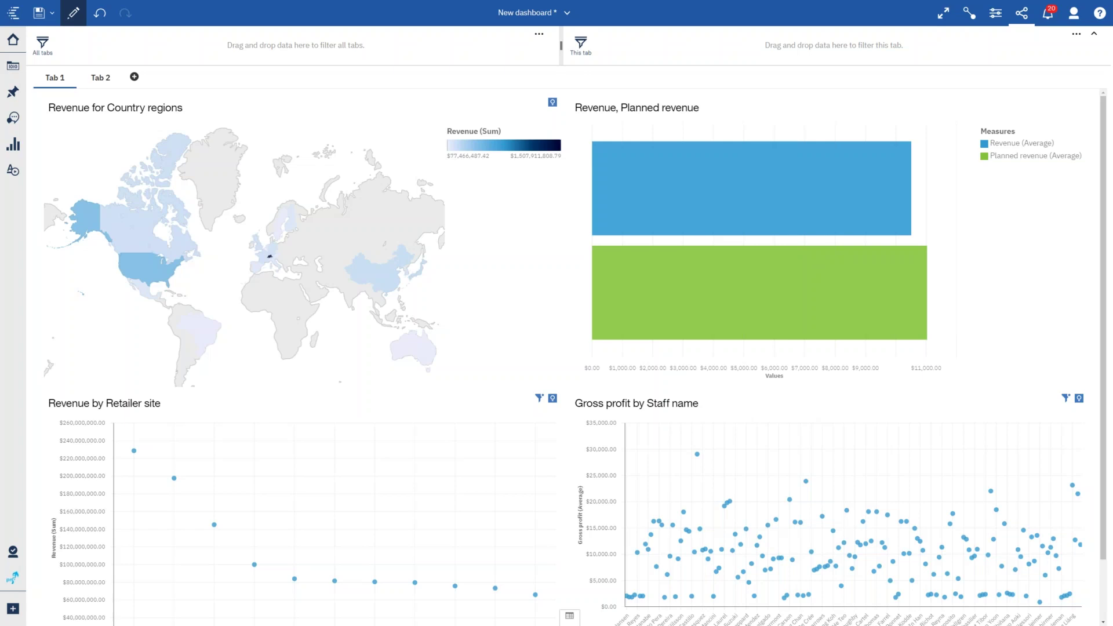
Return to the Welcome page and create an exploration from the American time use data module.
left_click(517, 21)
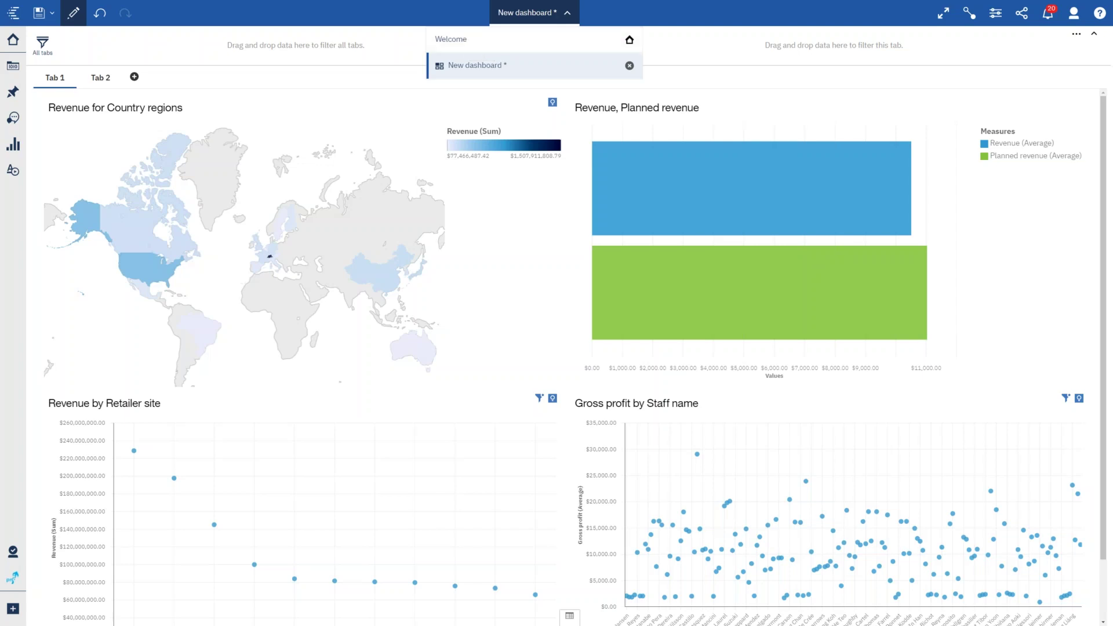
left_click(476, 40)
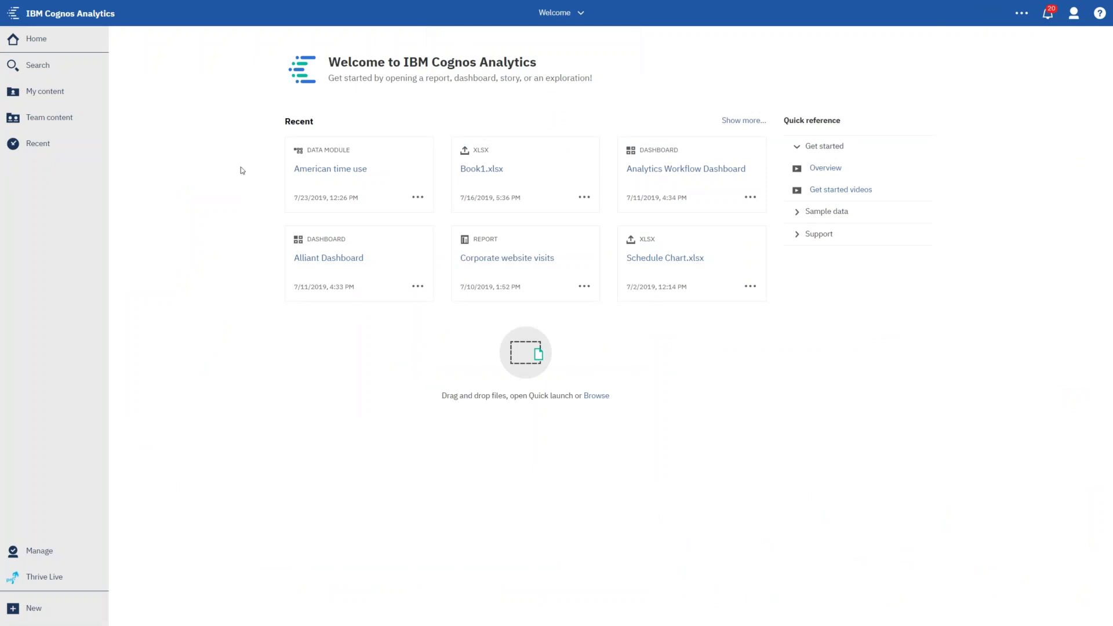
left_click(418, 198)
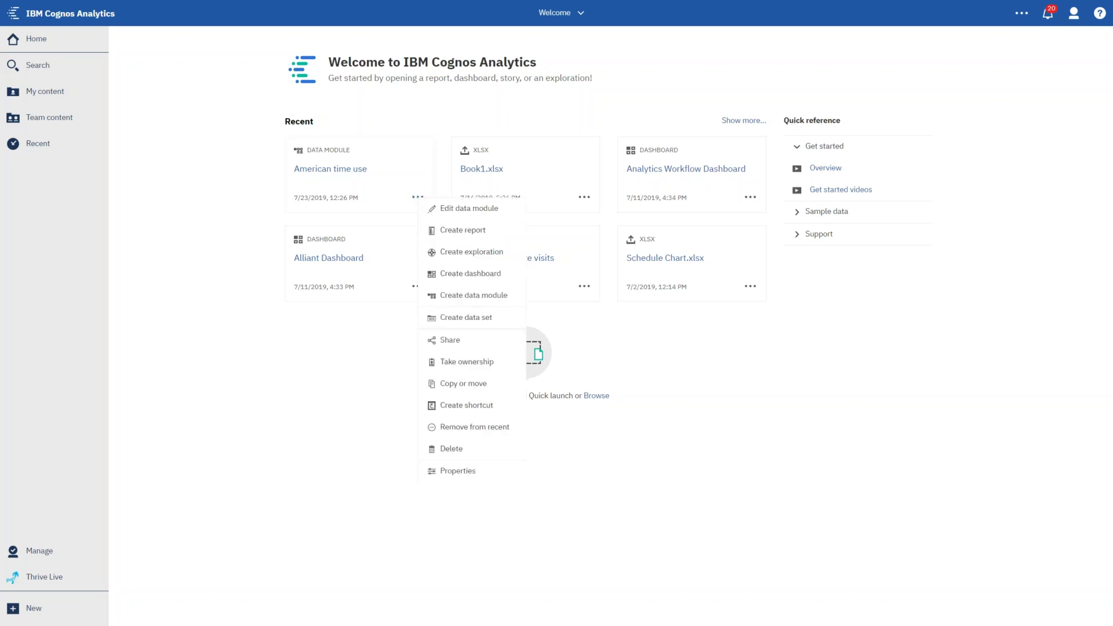
left_click(478, 257)
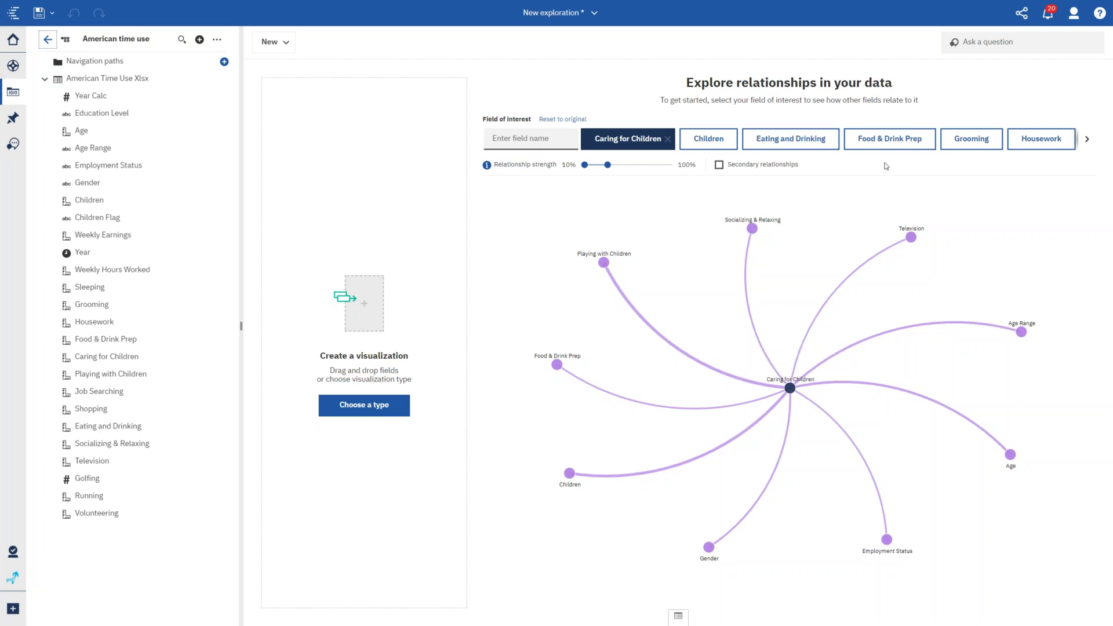
Find Weekly Earnings and make it the field of interest in the relationship diagram.
left_click(521, 140)
type("wek")
key("BackSpace")
type("e")
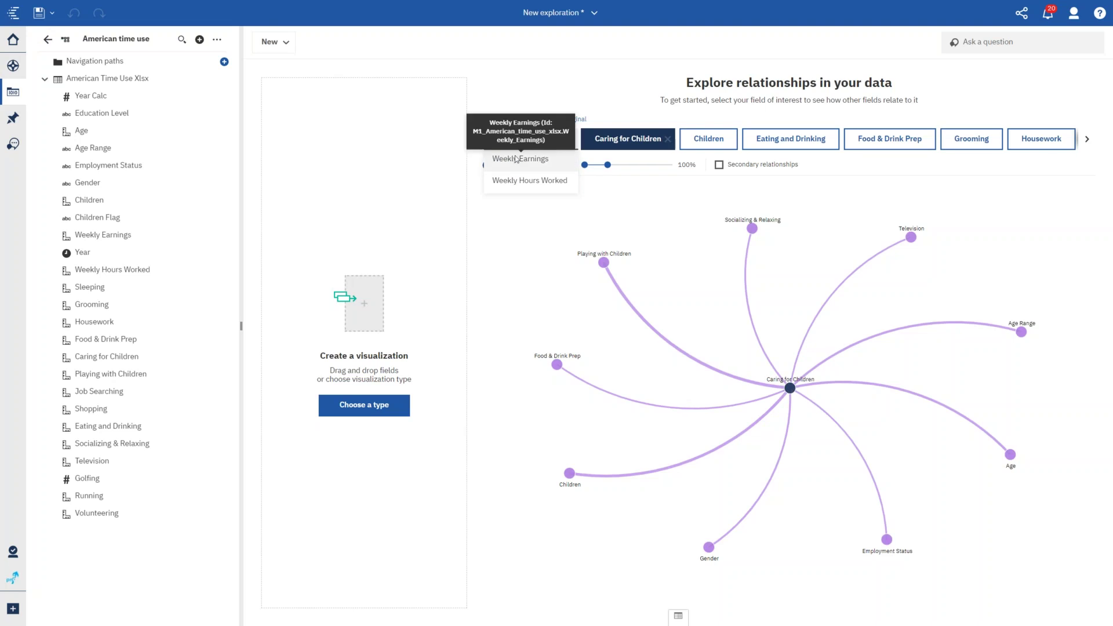
left_click(530, 160)
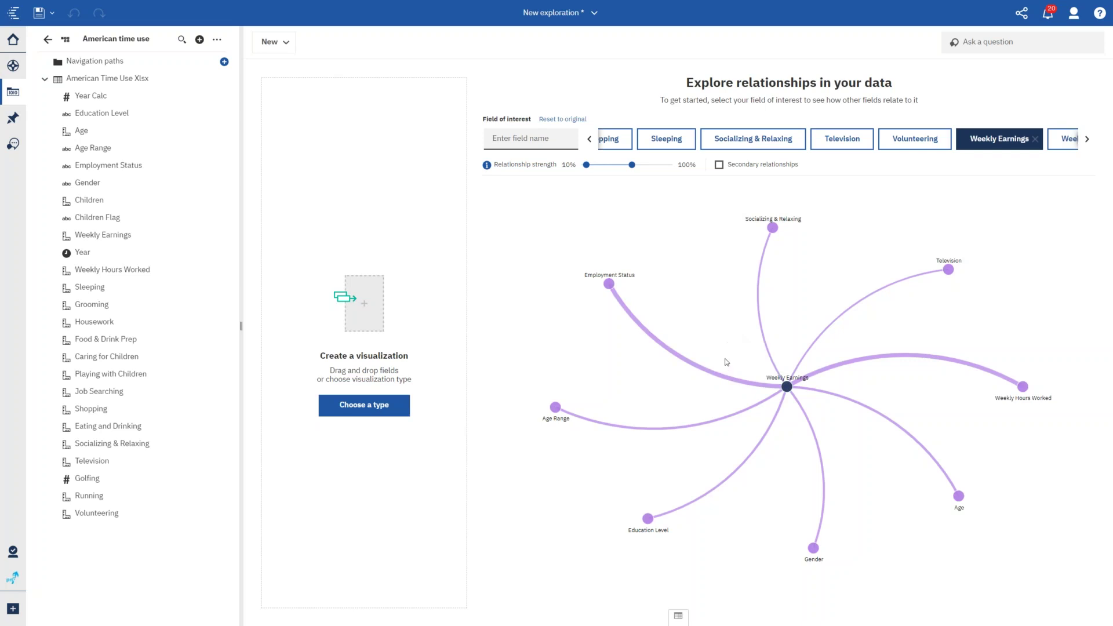
Show the secondary relationships in the Weekly Earnings diagram and hide them again.
mouse_move(674, 358)
left_click(719, 166)
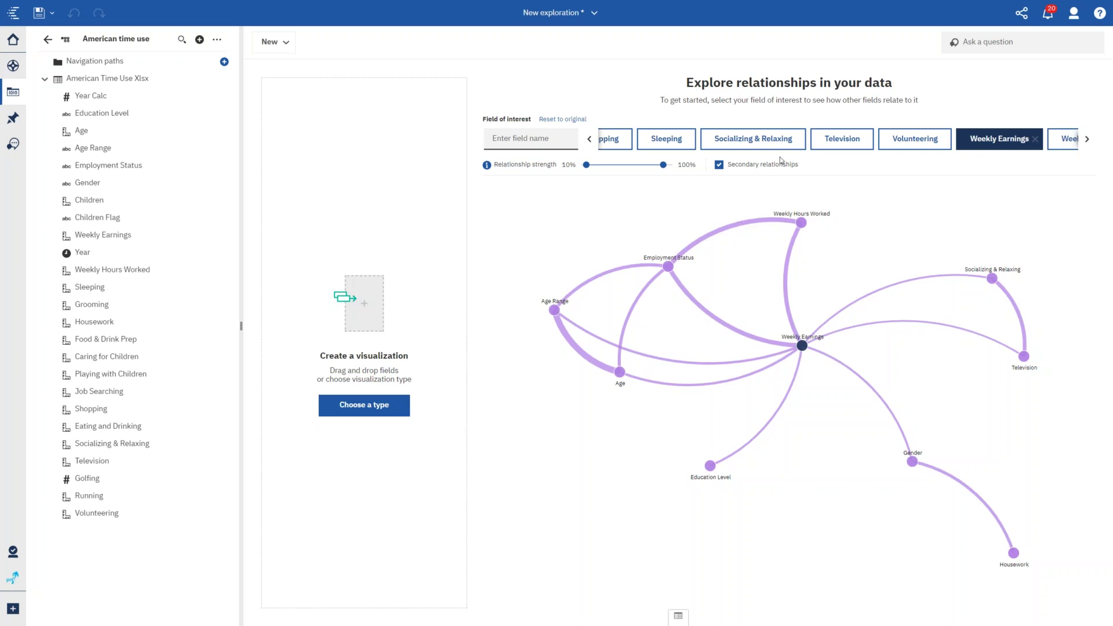
left_click(720, 164)
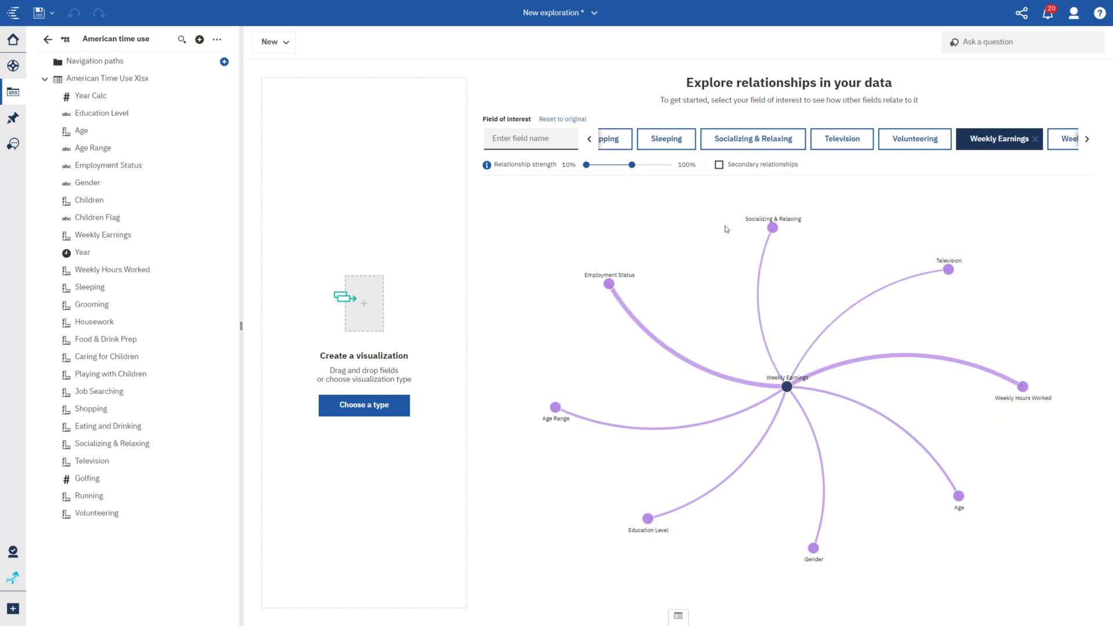
Raise the minimum relationship strength, and lower it partway until six fields are linked to Weekly Earnings.
mouse_move(586, 165)
left_click_drag(586, 165, 599, 165)
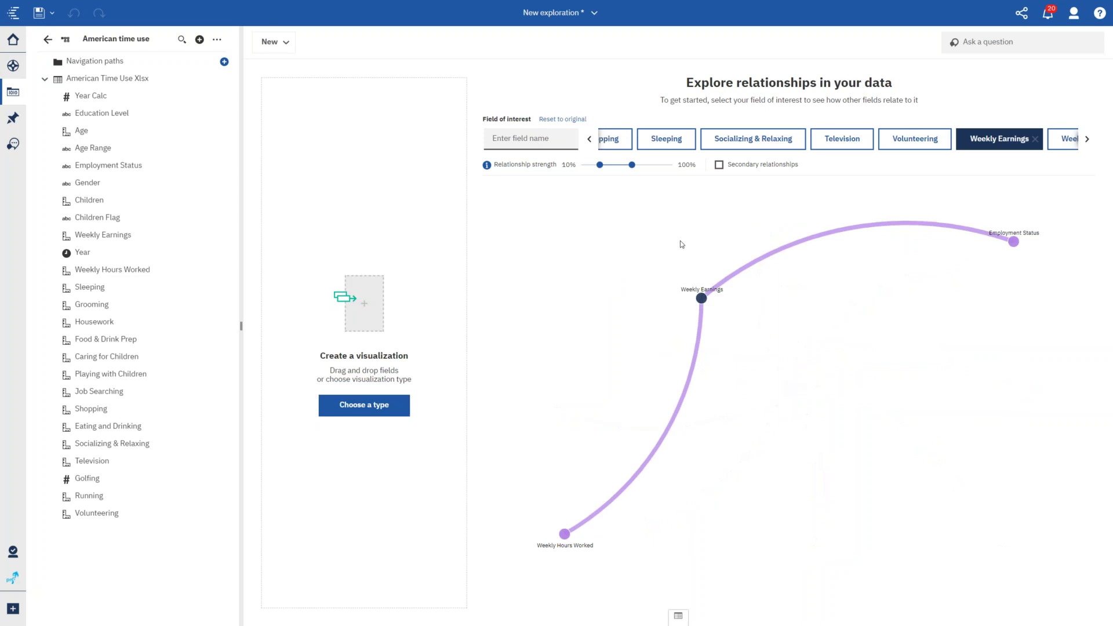
mouse_move(599, 164)
left_click_drag(600, 164, 590, 165)
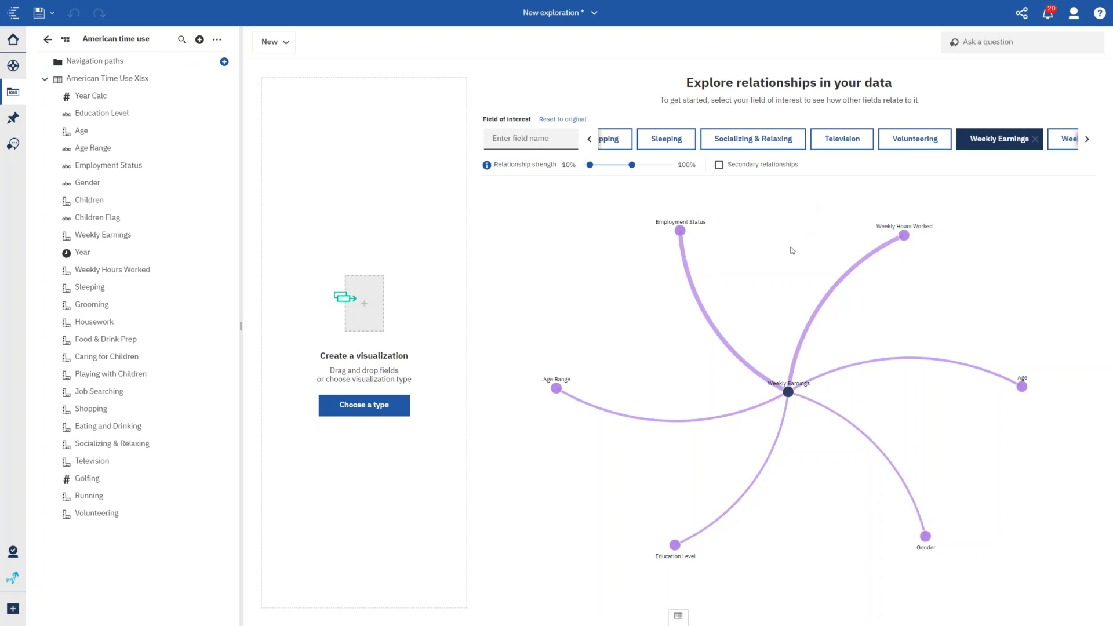
Open the suggested Weekly Earnings by Gender chart from the Weekly Earnings node and color it by Age Range.
left_click(789, 393)
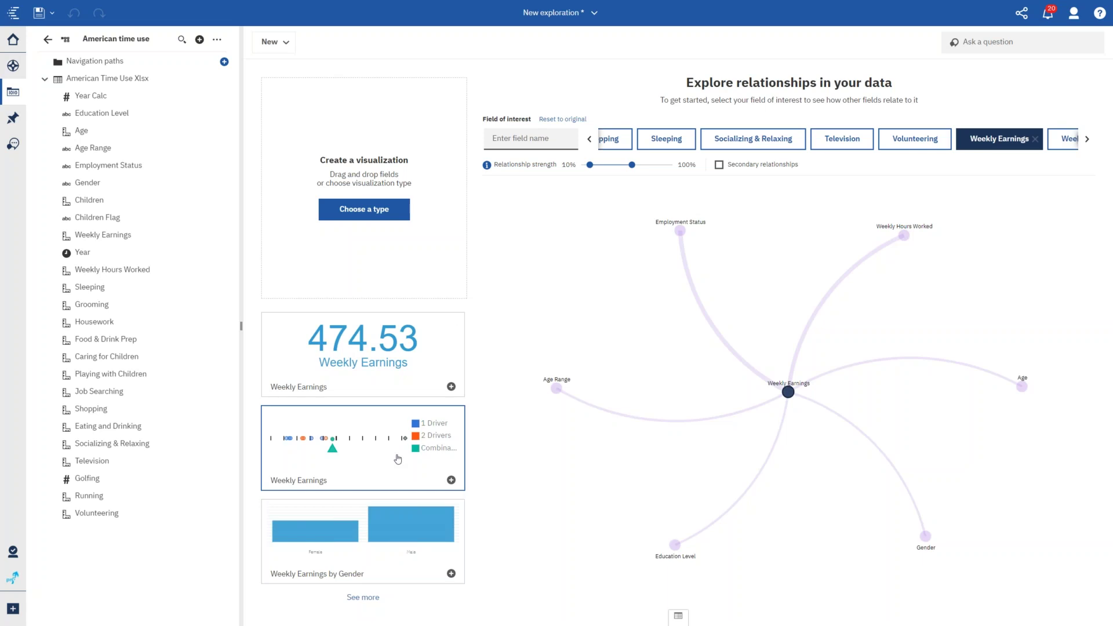
left_click(373, 563)
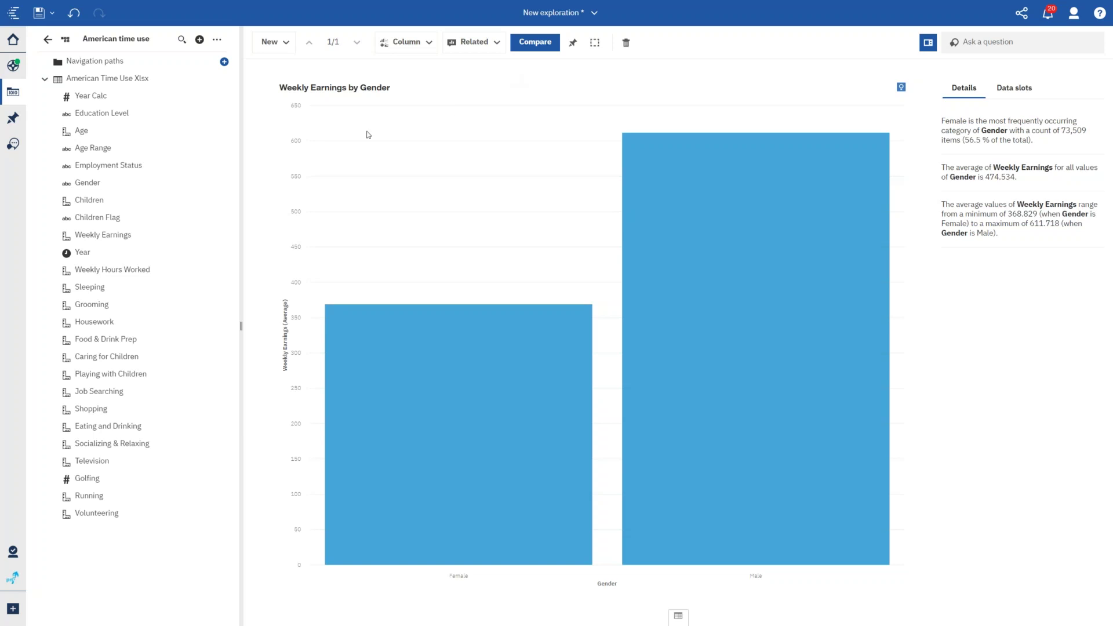
left_click(101, 150)
left_click_drag(100, 150, 599, 191)
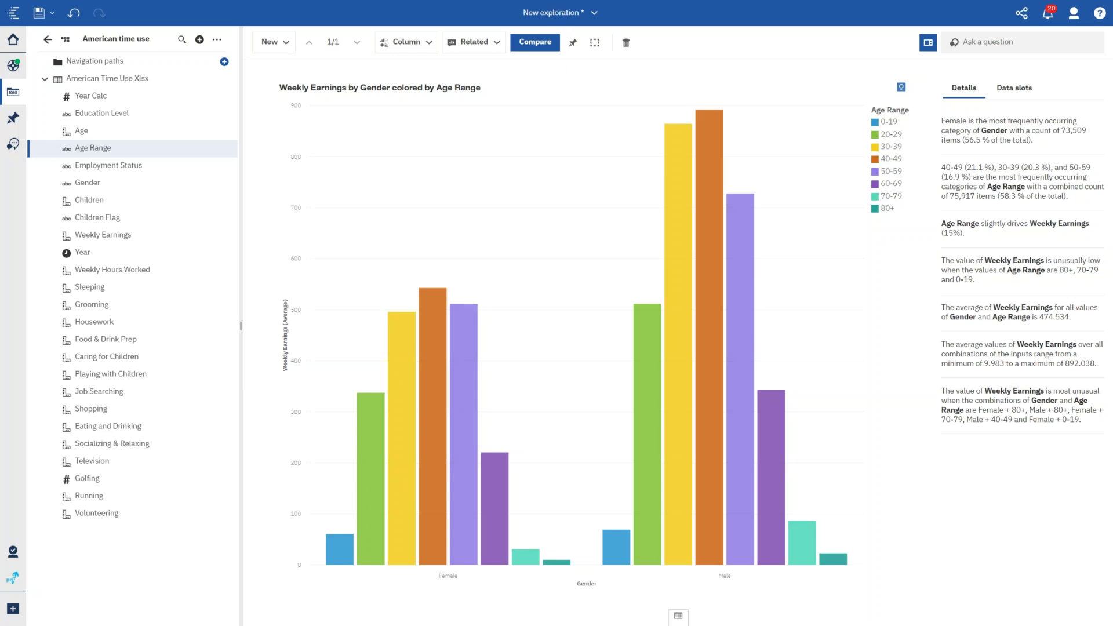
Compare the chart with a copy of itself and filter Chart B by Children Flag to "Does not have children".
left_click(535, 42)
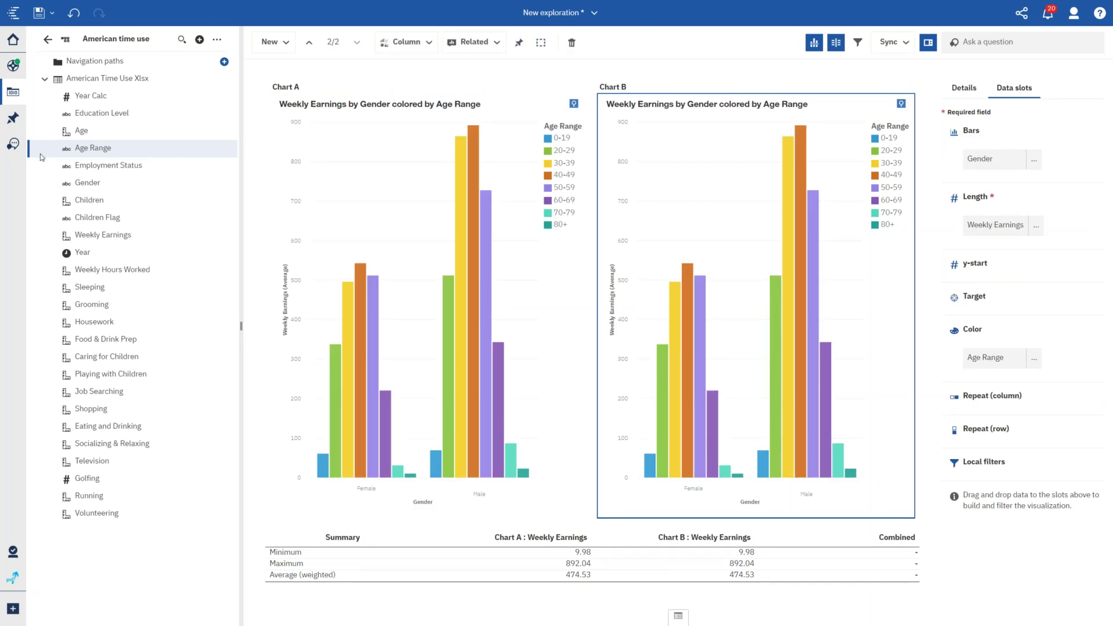
left_click(97, 219)
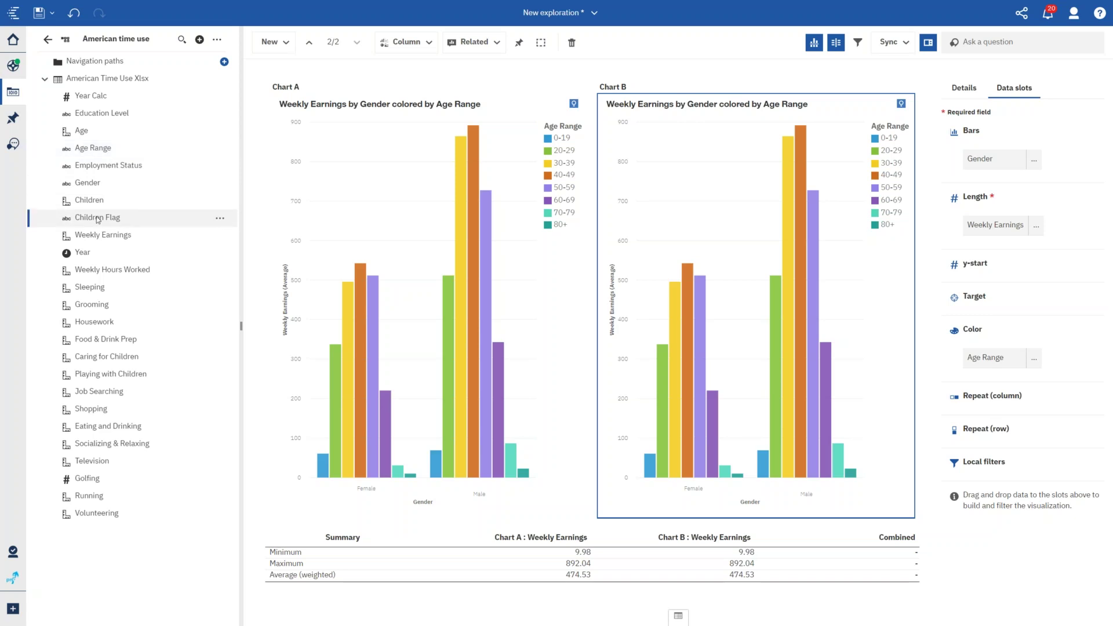
left_click_drag(97, 218, 1007, 472)
left_click(923, 298)
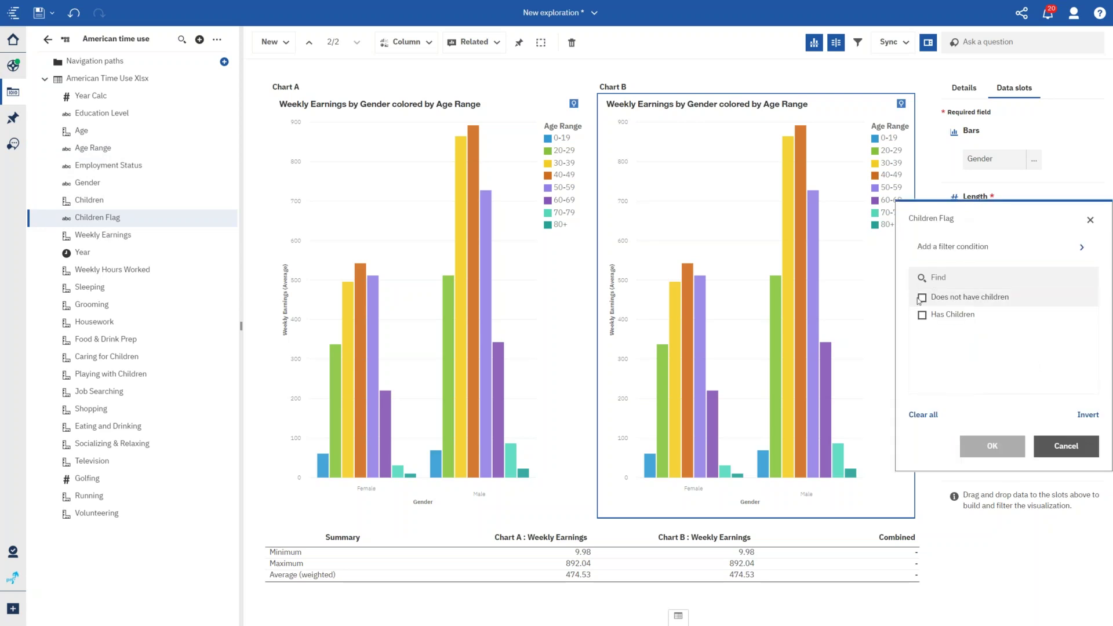
left_click(993, 446)
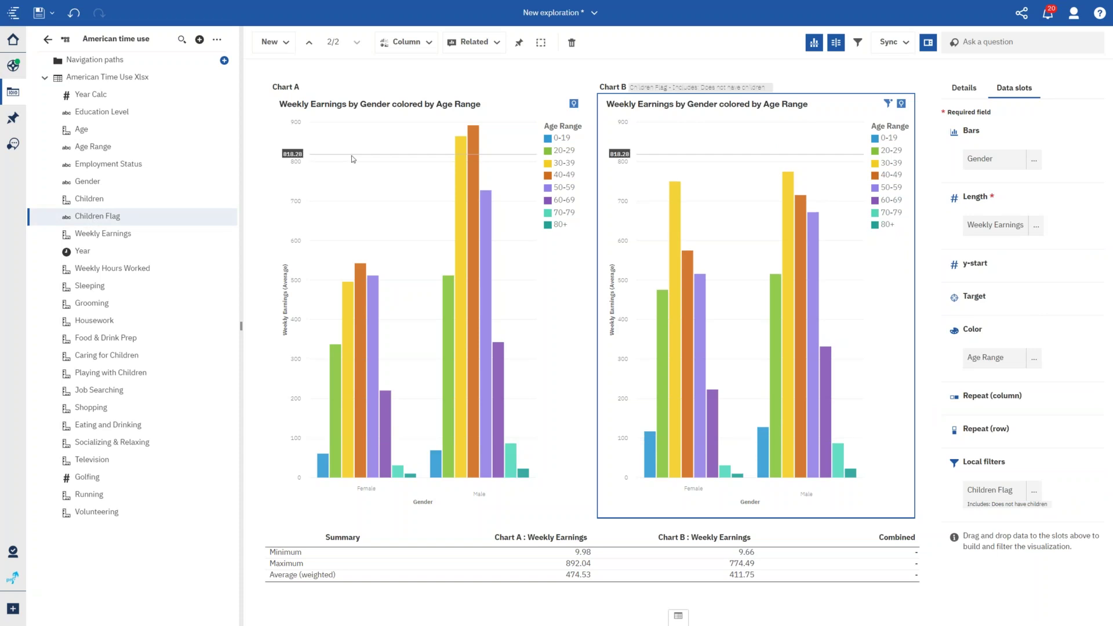
Filter Chart A by Children Flag to "Has Children".
left_click_drag(103, 219, 995, 465)
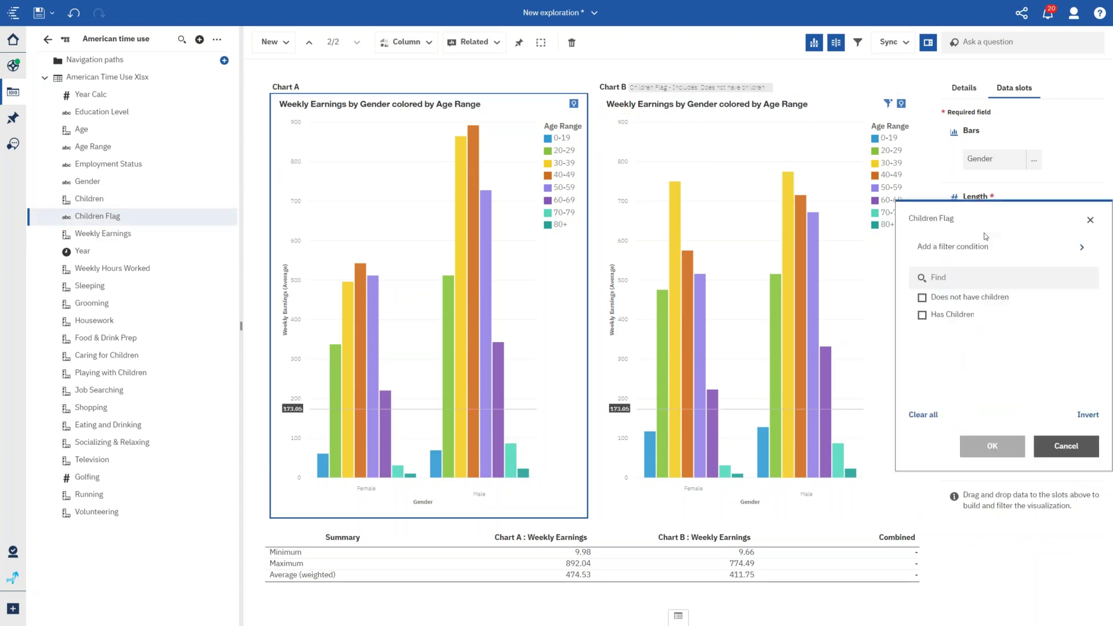
left_click(922, 315)
left_click(993, 446)
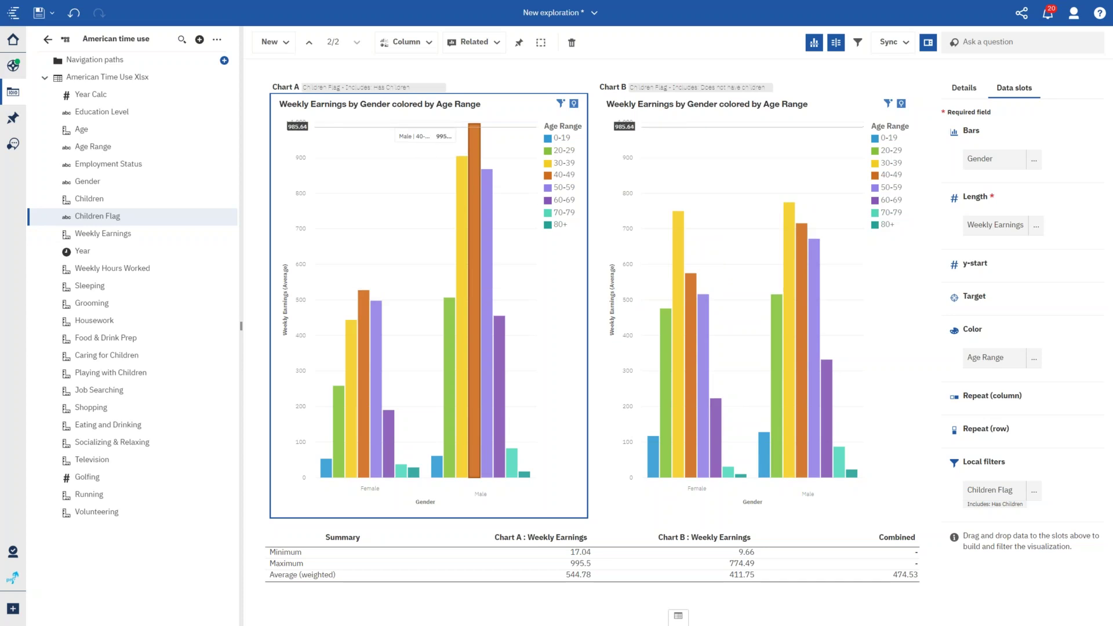
Compare the weekly earnings of males aged 40-49 and 30-39 across both charts by highlighting their bars.
mouse_move(462, 157)
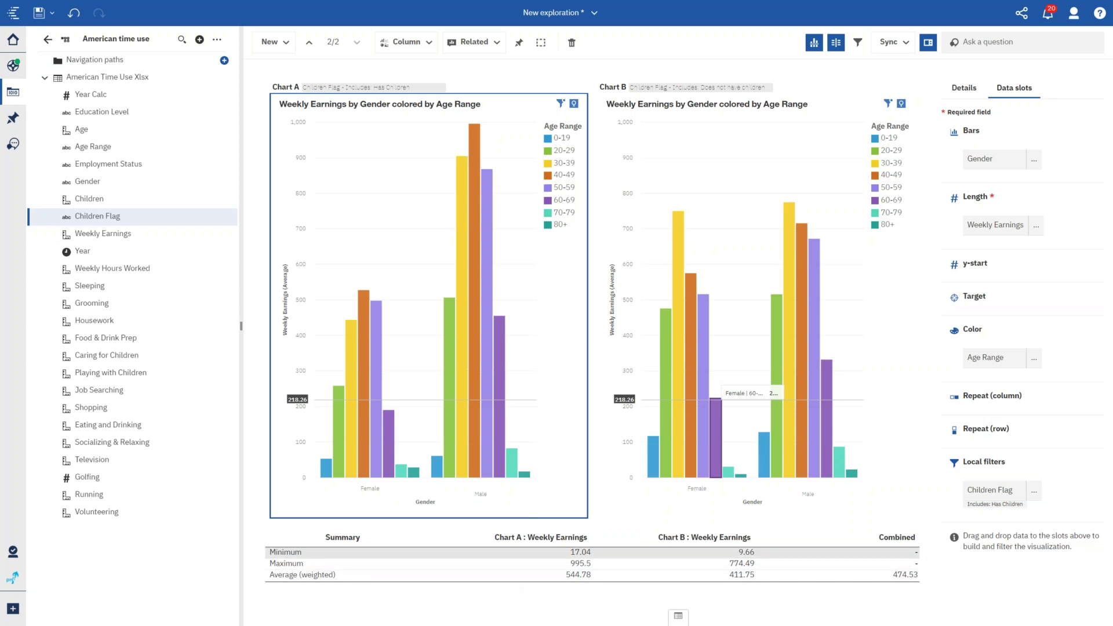
left_click(288, 560)
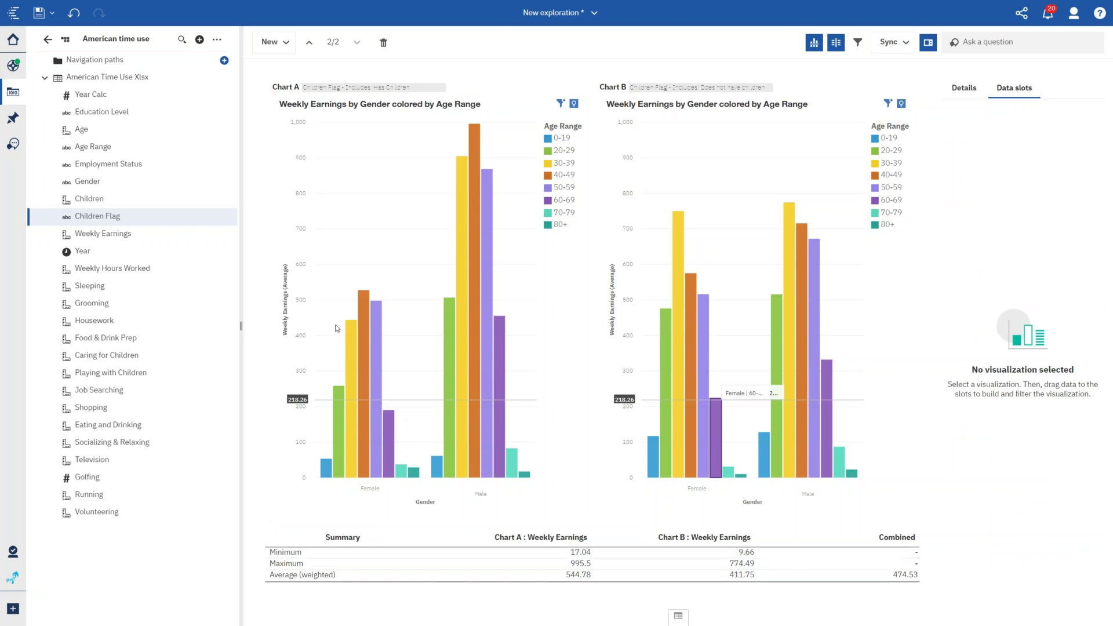
left_click(479, 199)
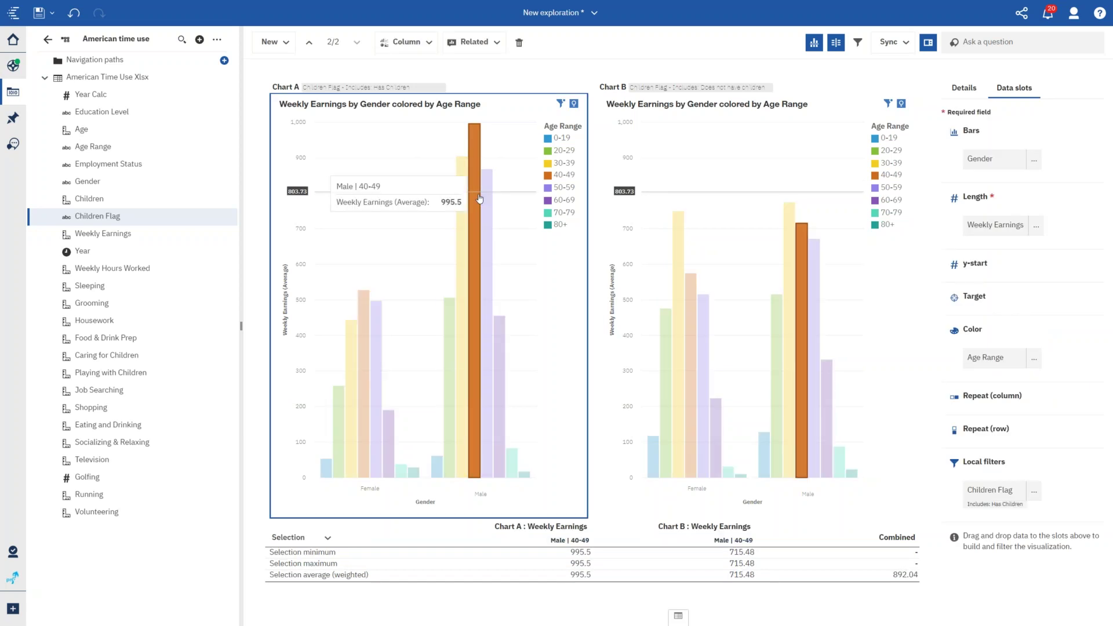
left_click(463, 249)
mouse_move(464, 250)
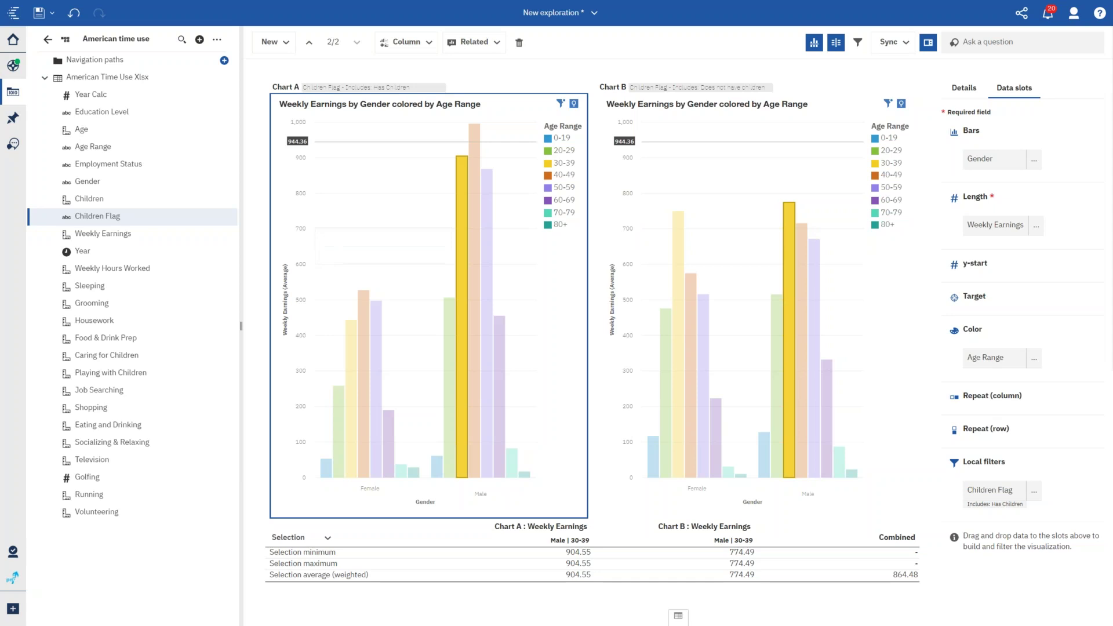
Show the exploration's cards, check the options of the second card, and return to that comparison card.
left_click(13, 69)
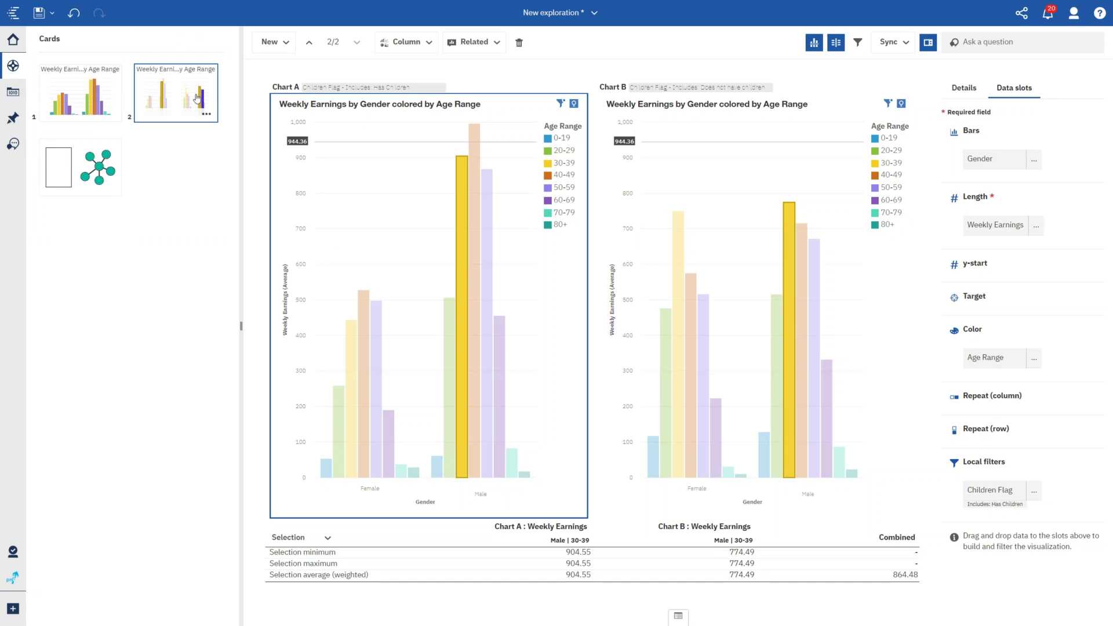
left_click(206, 115)
left_click(206, 115)
left_click(207, 115)
left_click(176, 102)
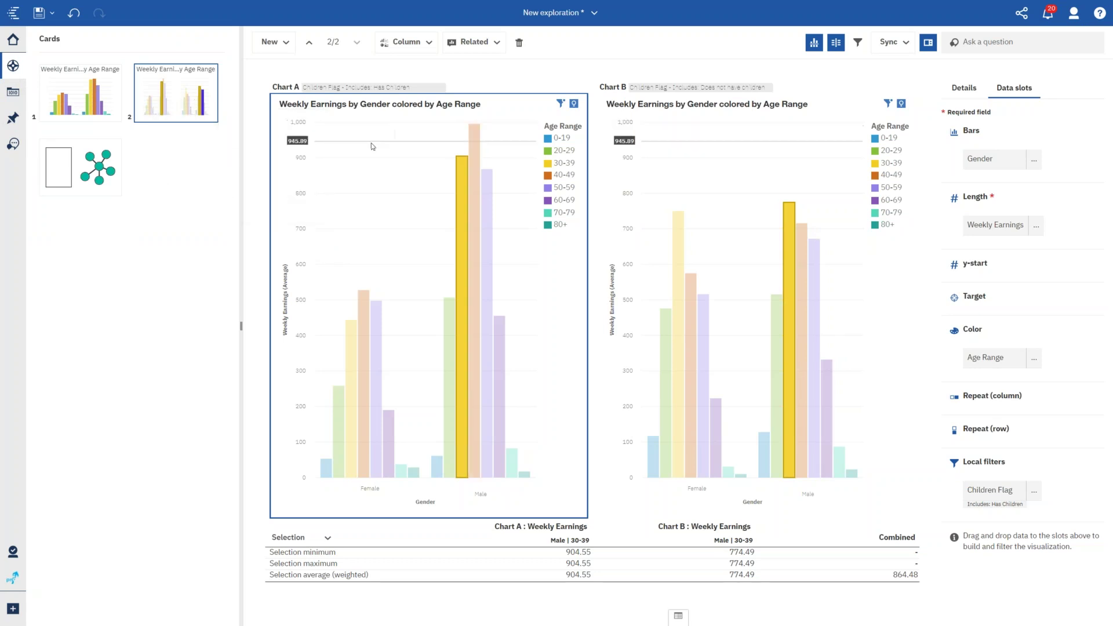
Clear the bar highlighting in the comparison, return to the Welcome page, and create a new report from the Blank template.
left_click(443, 167)
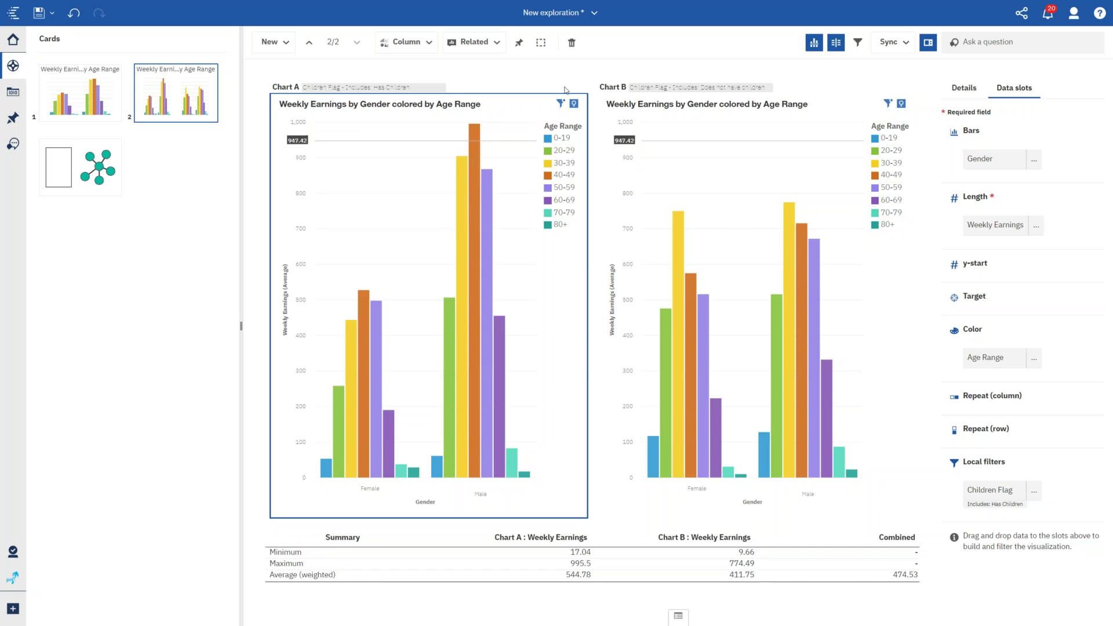
left_click(568, 20)
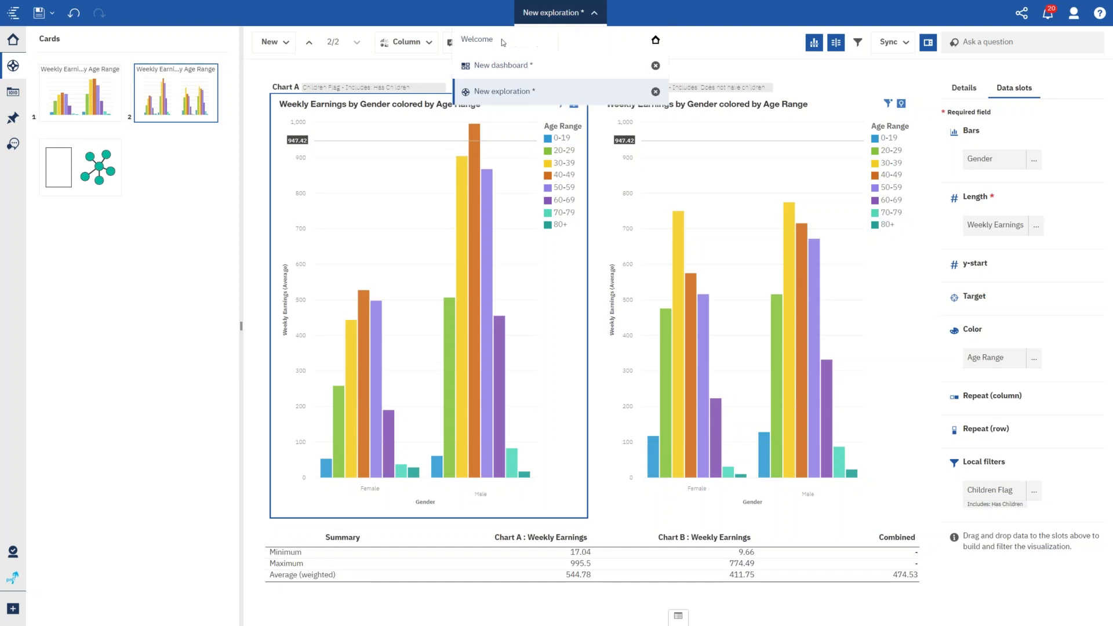
left_click(511, 39)
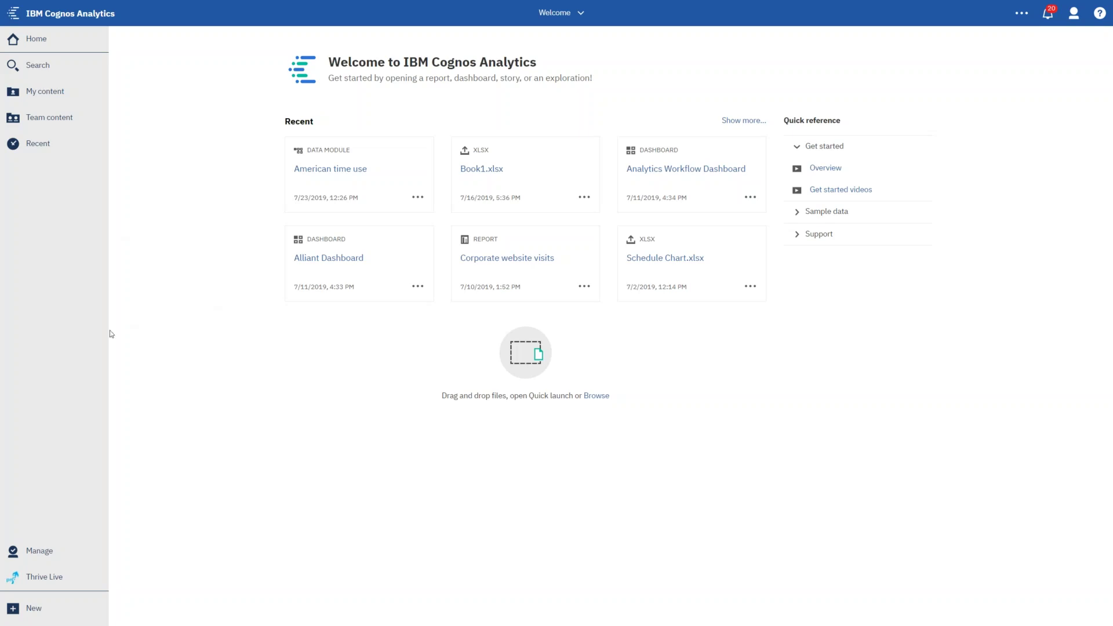
left_click(47, 611)
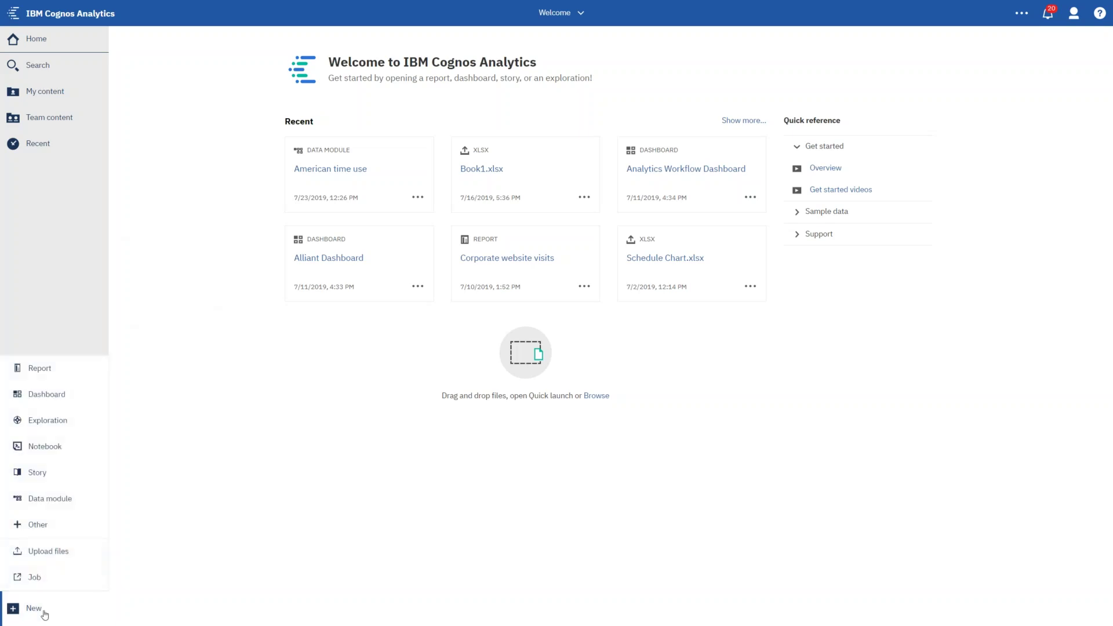
left_click(44, 371)
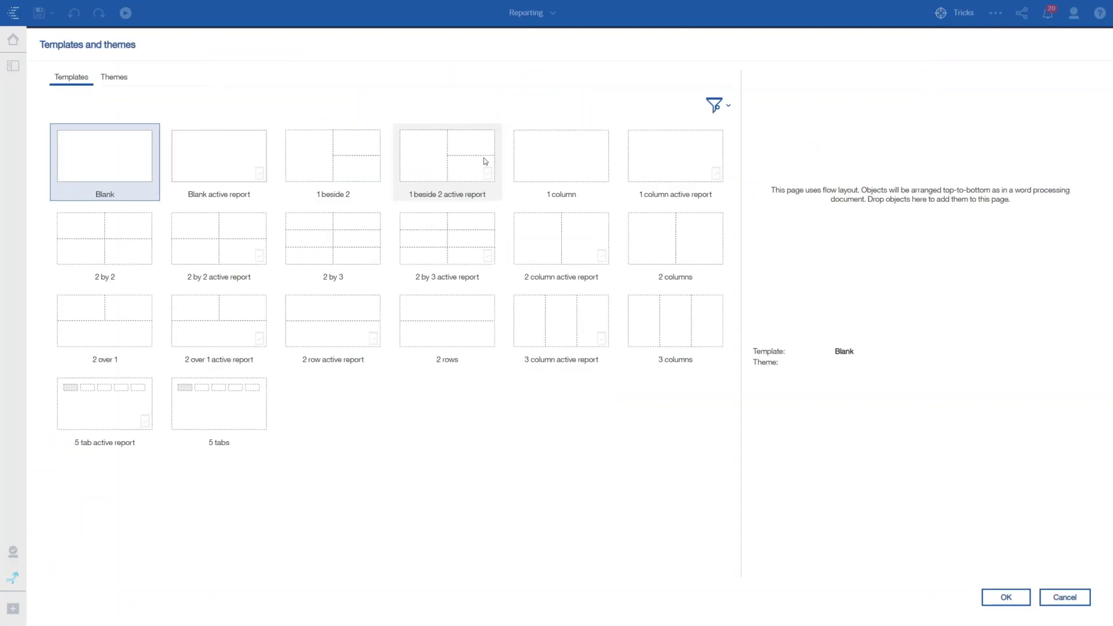
left_click(997, 596)
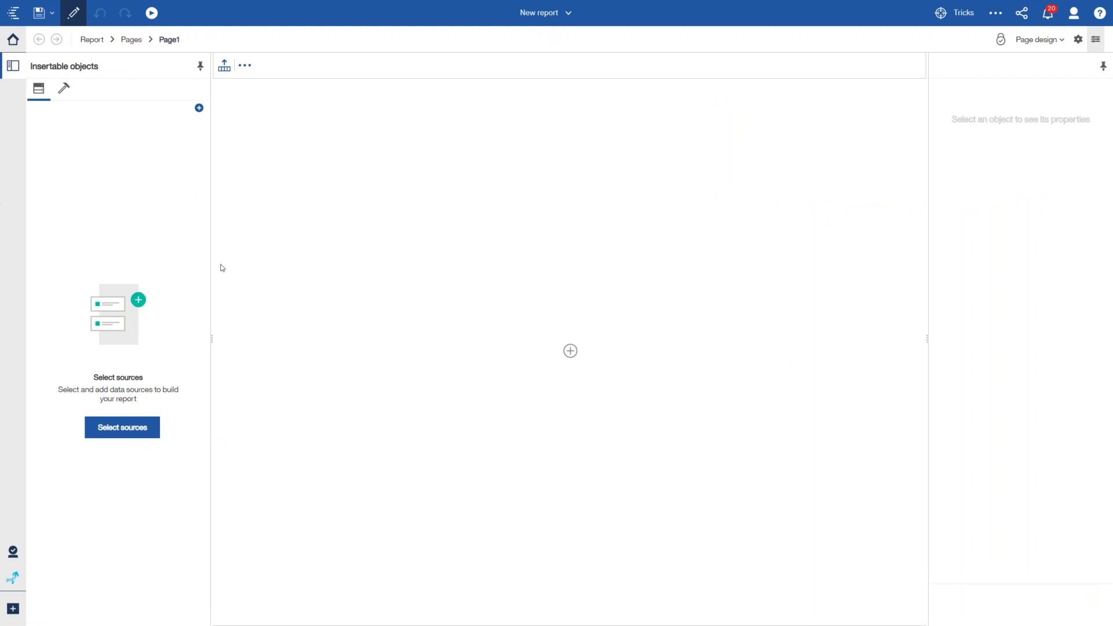
Add the GO sales (query) package from Team content > Samples > Models as the report's data source.
left_click(199, 108)
scroll(482, 310, "down", 5)
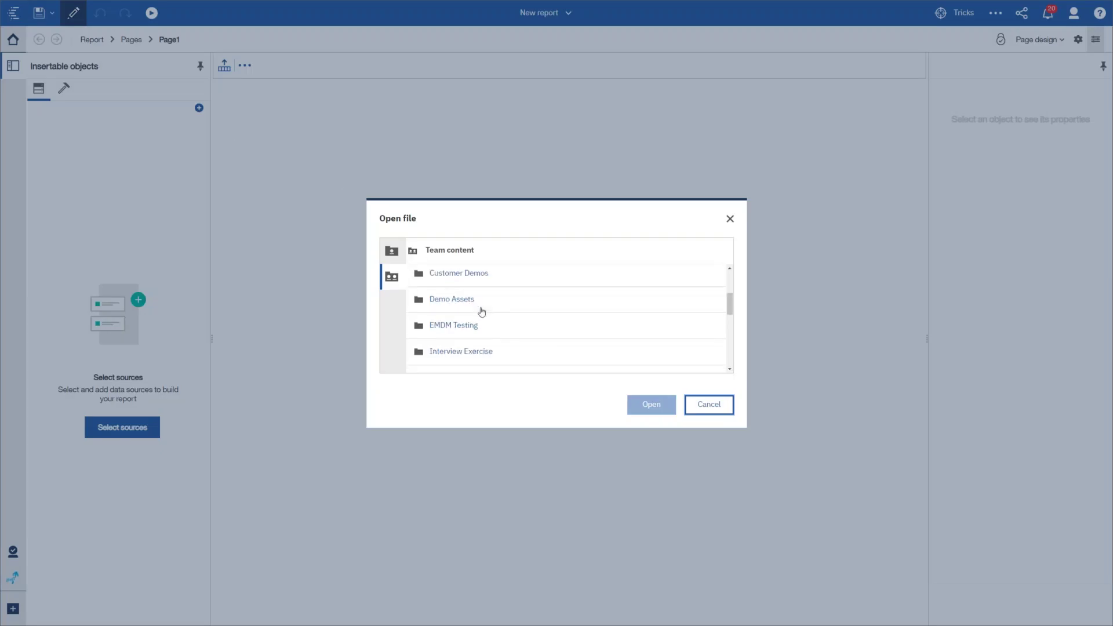
scroll(442, 327, "down", 3)
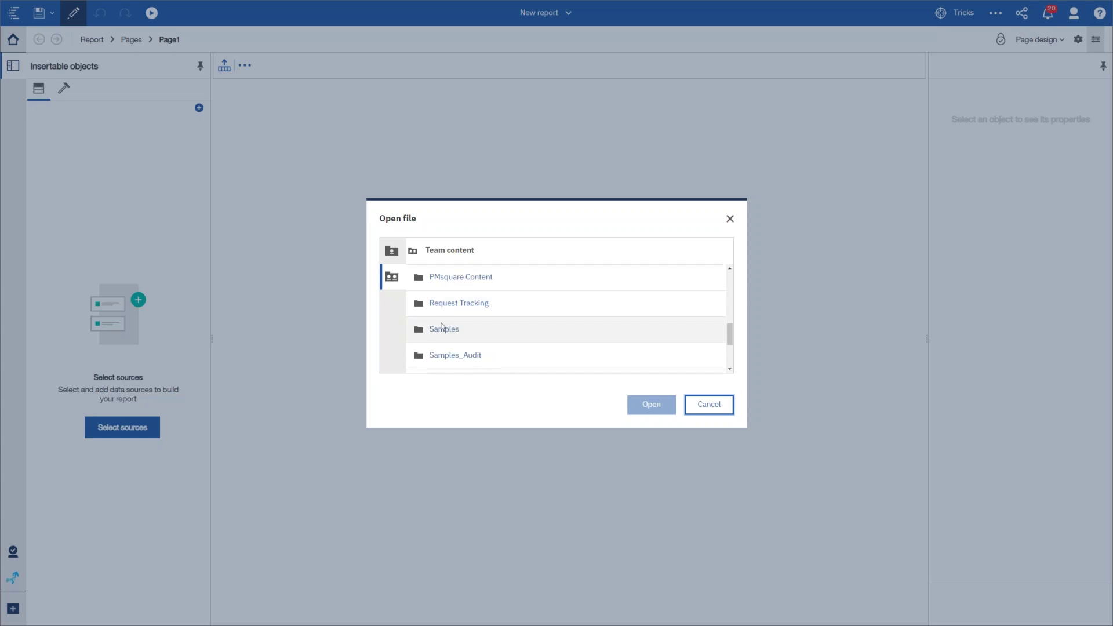
left_click(440, 335)
scroll(528, 332, "down", 5)
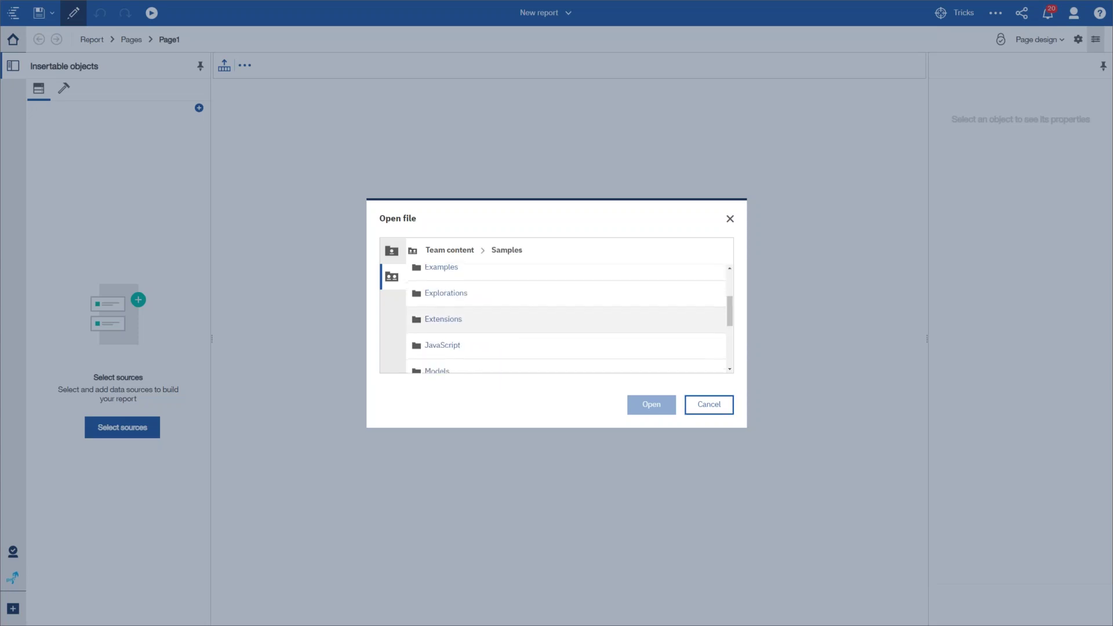
left_click(429, 290)
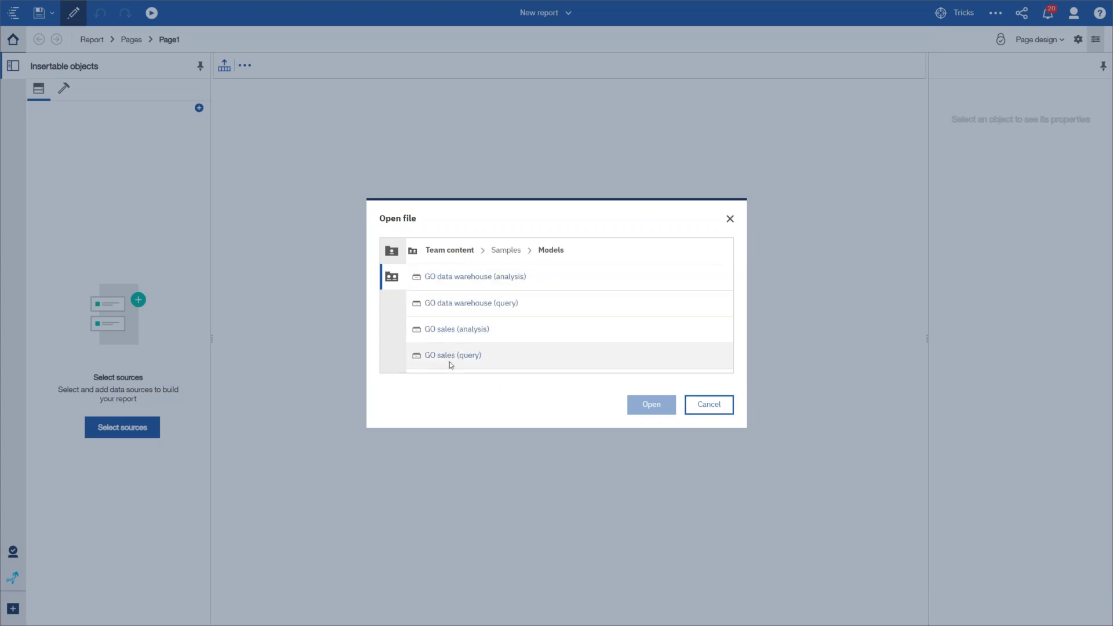
left_click(484, 359)
left_click(645, 406)
Insert a list on the page, keeping the name List1 and the query Query1.
left_click(571, 352)
left_click(526, 351)
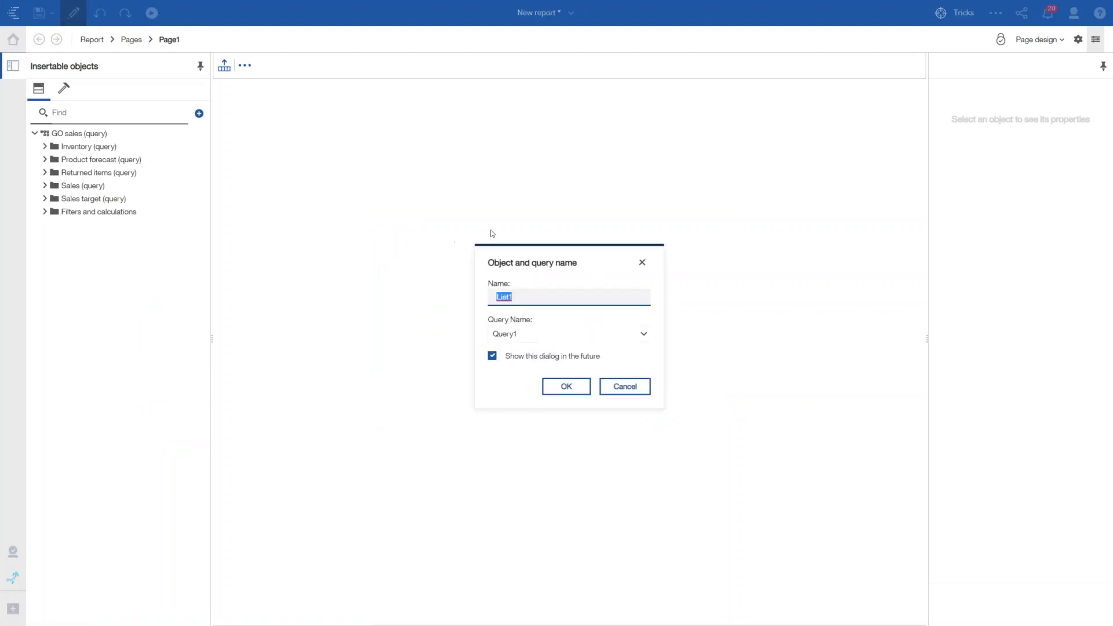
left_click(568, 387)
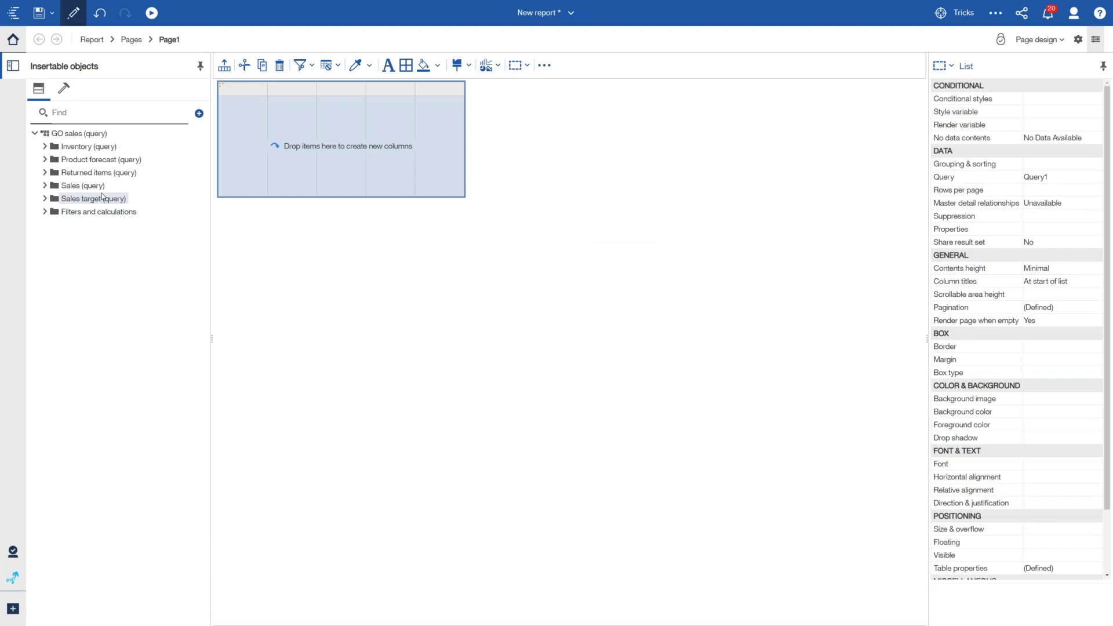
Add Retailer country and Revenue from Sales (query) as list columns, and show the report in Page preview.
left_click(44, 185)
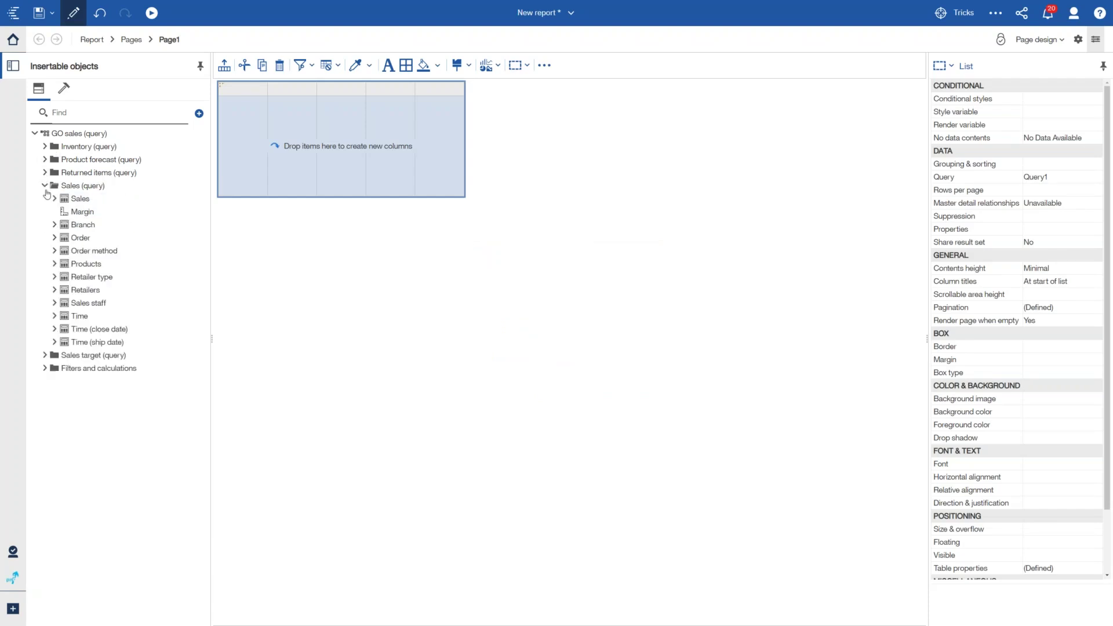
left_click(54, 290)
left_click_drag(124, 220, 222, 123)
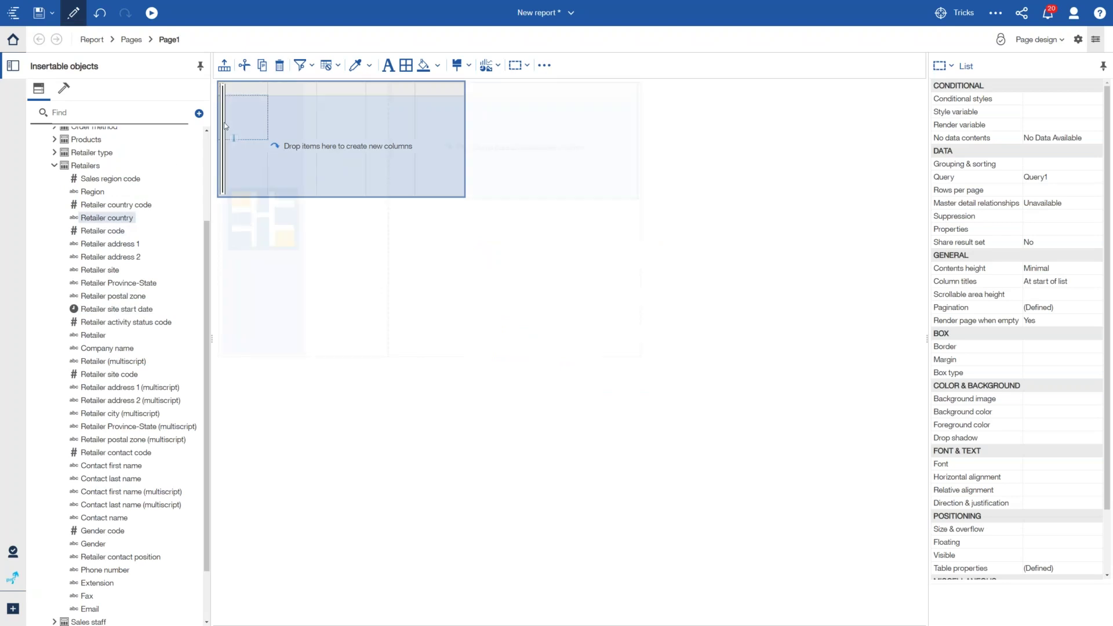
left_click(54, 165)
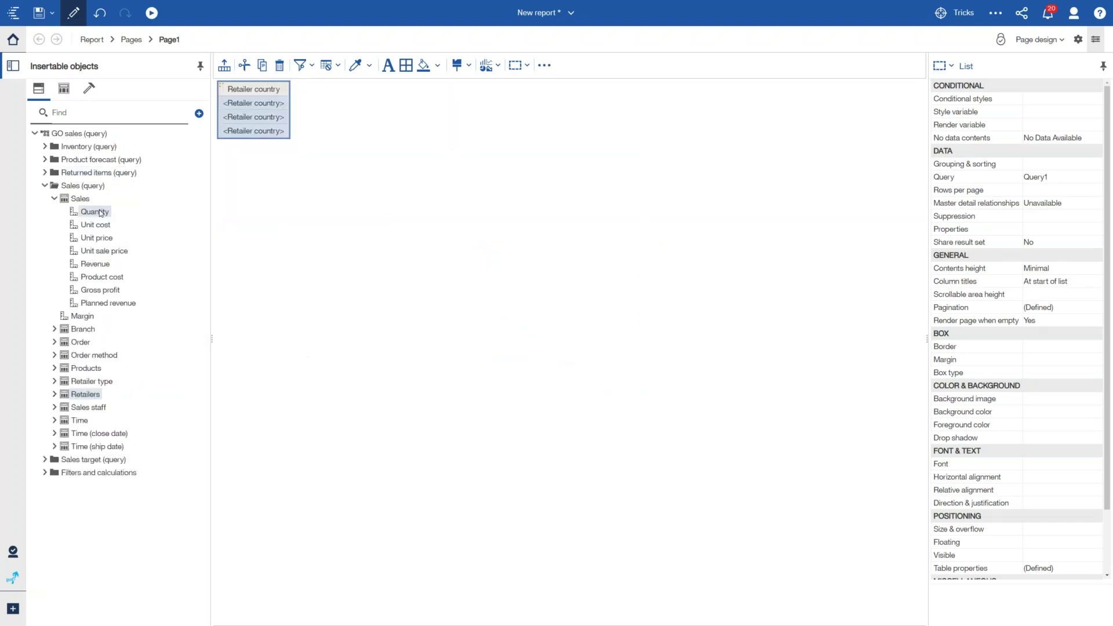
left_click_drag(95, 263, 288, 110)
left_click(1038, 40)
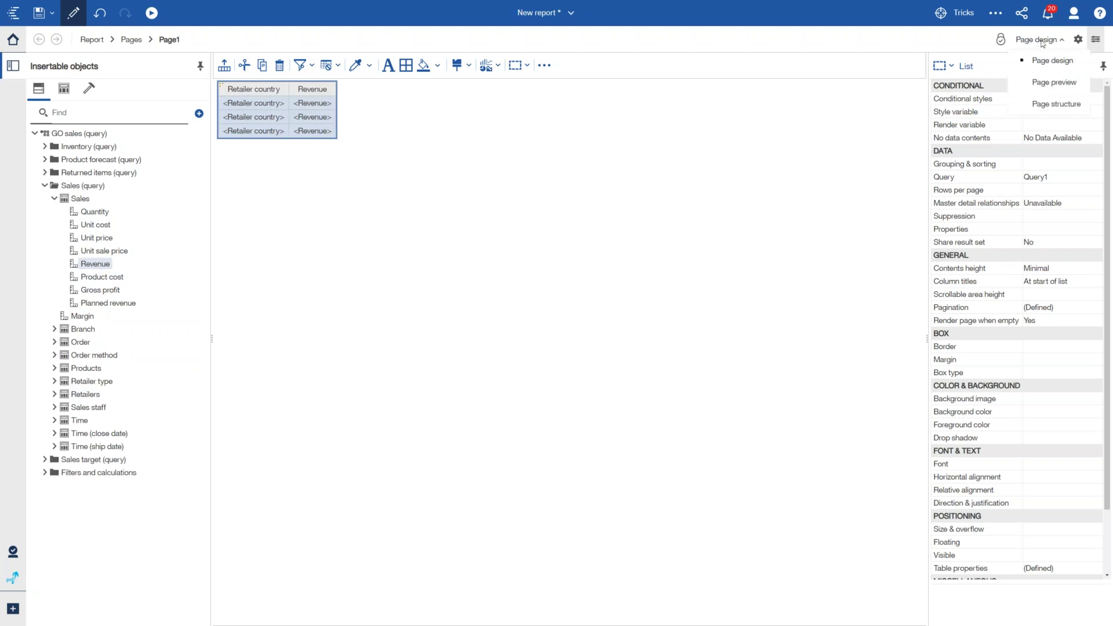
left_click(1044, 102)
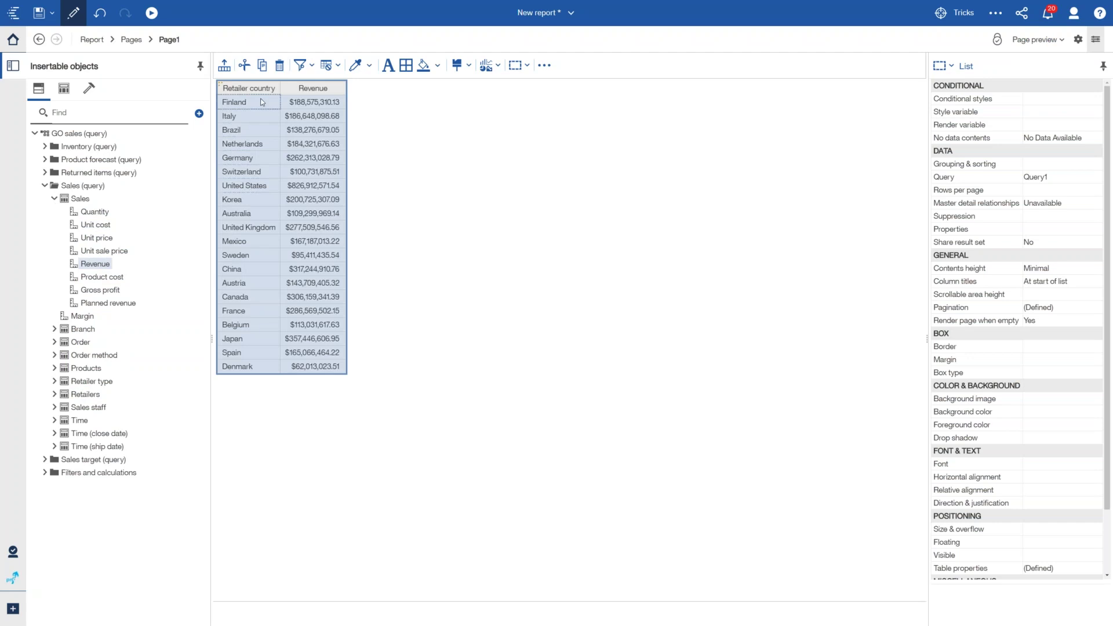
Start a custom filter on the Retailer country column, remove Finland from the selected items, and try selecting and deselecting Australia and Austria.
left_click(263, 102)
left_click(300, 65)
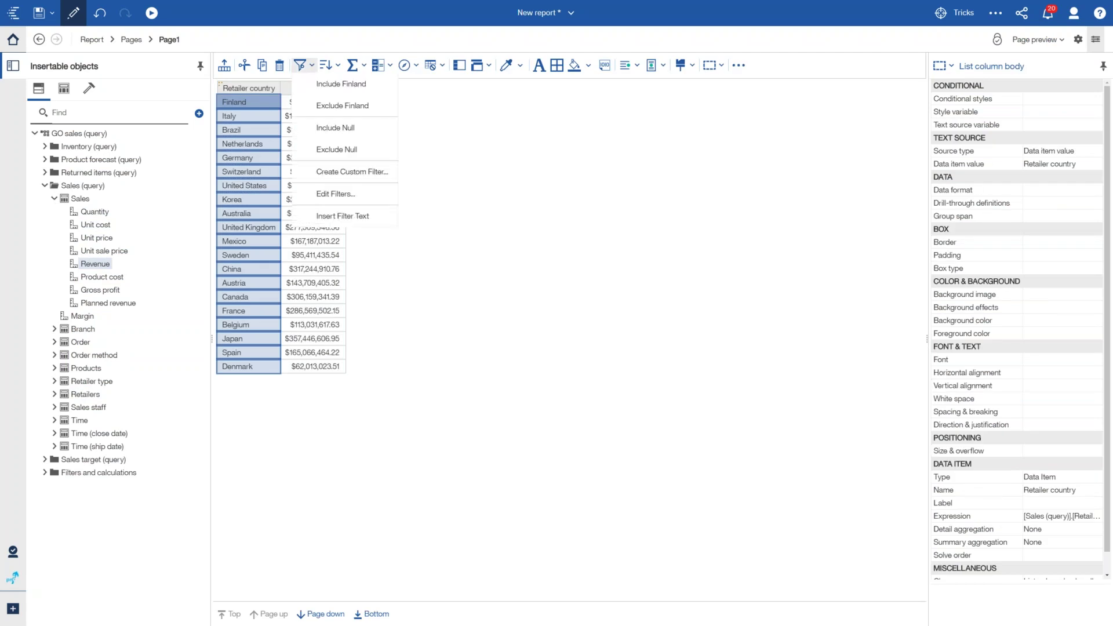
left_click(334, 171)
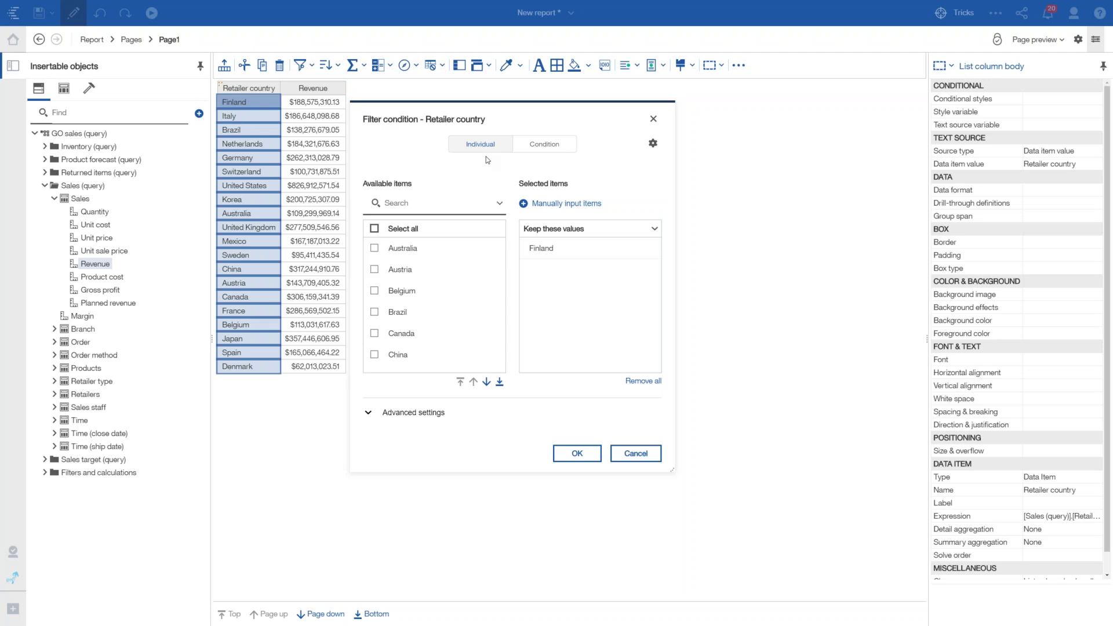
left_click(655, 249)
left_click(374, 249)
left_click(375, 271)
left_click(375, 270)
left_click(375, 248)
Try a filter condition that keeps Retailer country values containing "a", and check the advanced options for including missing values.
left_click(550, 147)
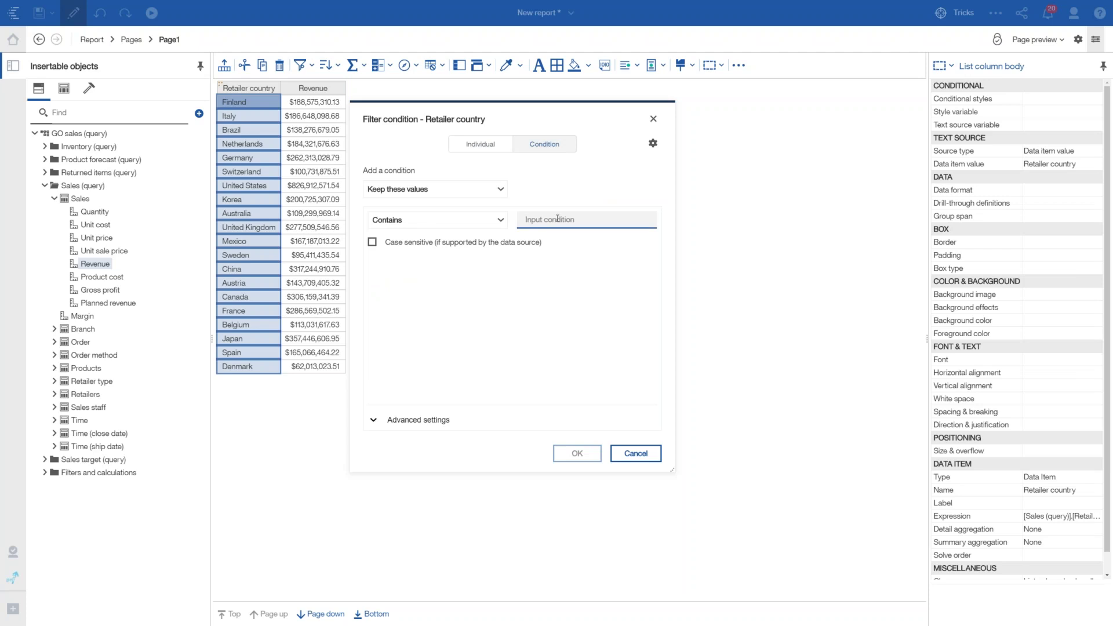
type("a")
left_click(401, 421)
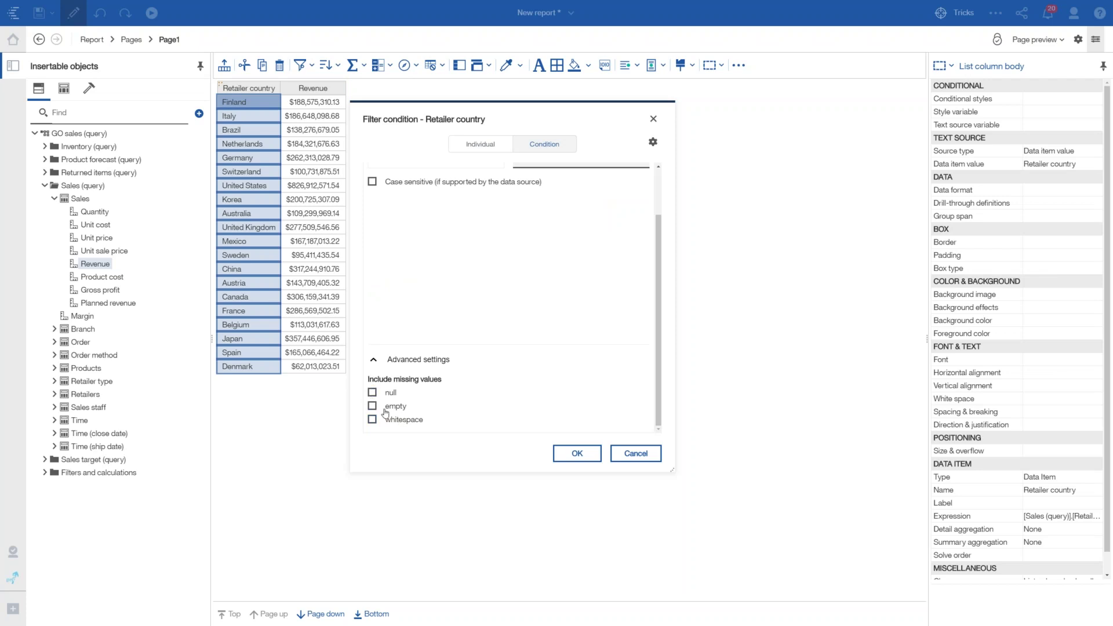
left_click(373, 366)
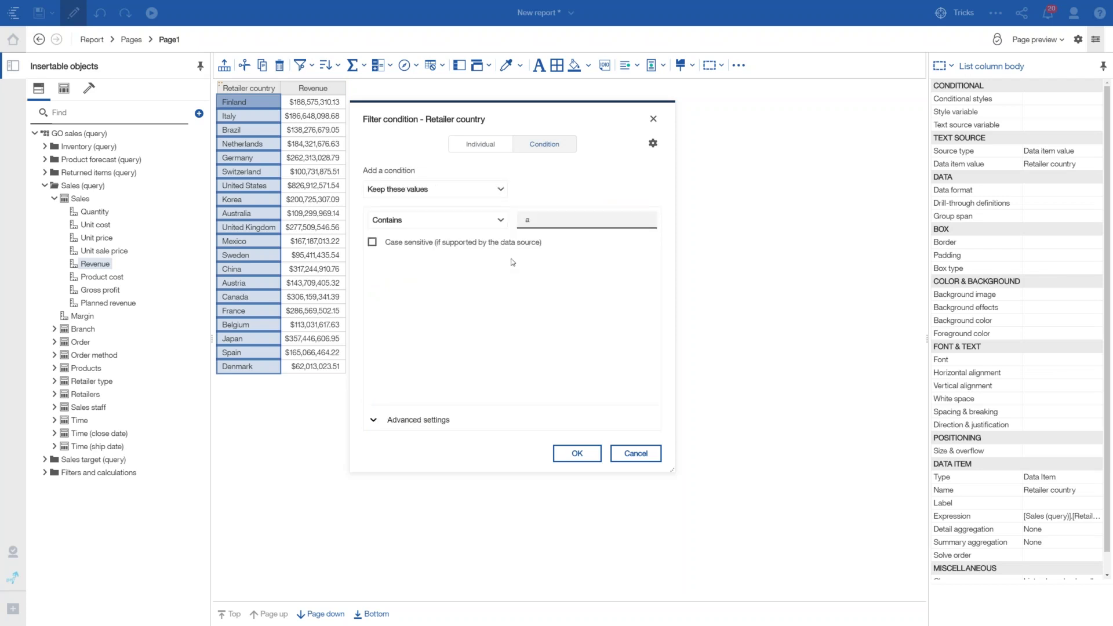
left_click(466, 145)
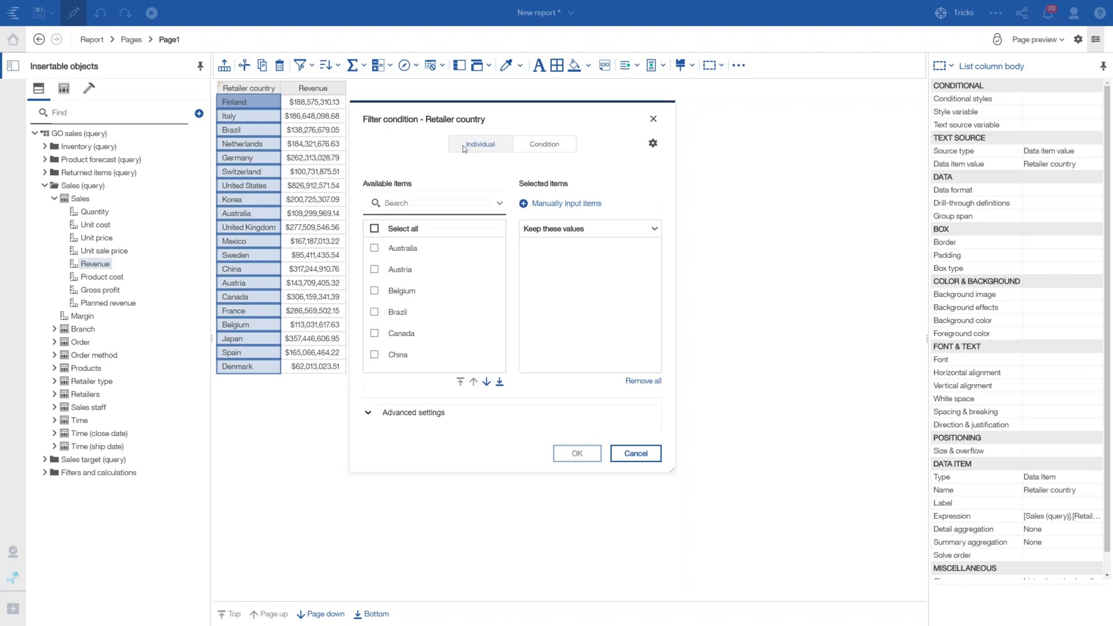
Try the filter settings that prompt for values at run time and allow changes in the viewer, discard the filter, and check the filter options.
left_click(653, 143)
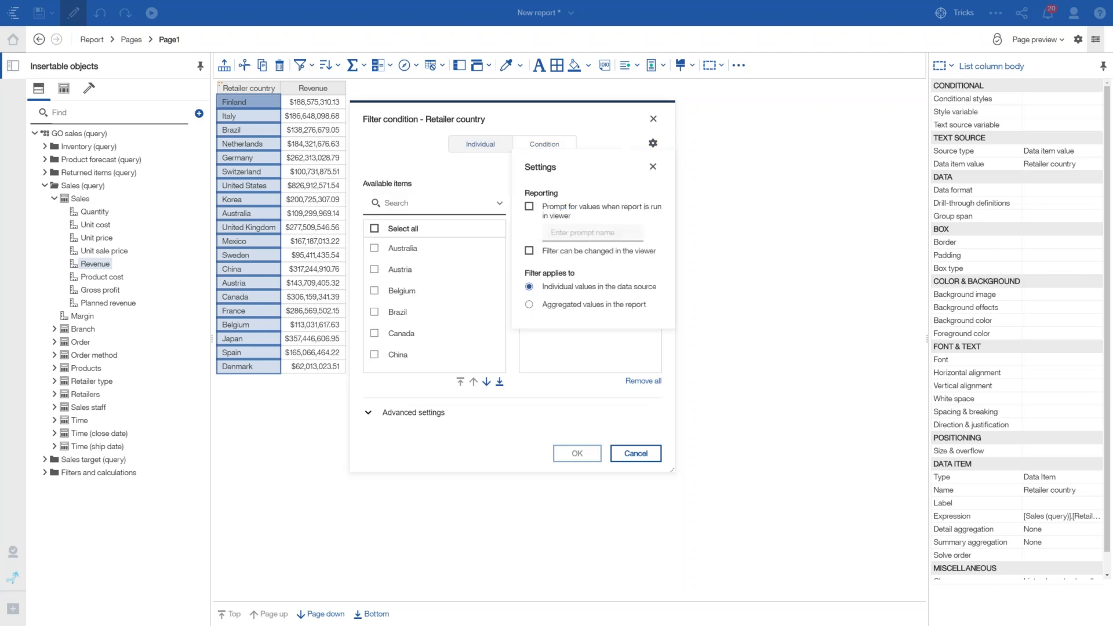
left_click(529, 207)
left_click(530, 251)
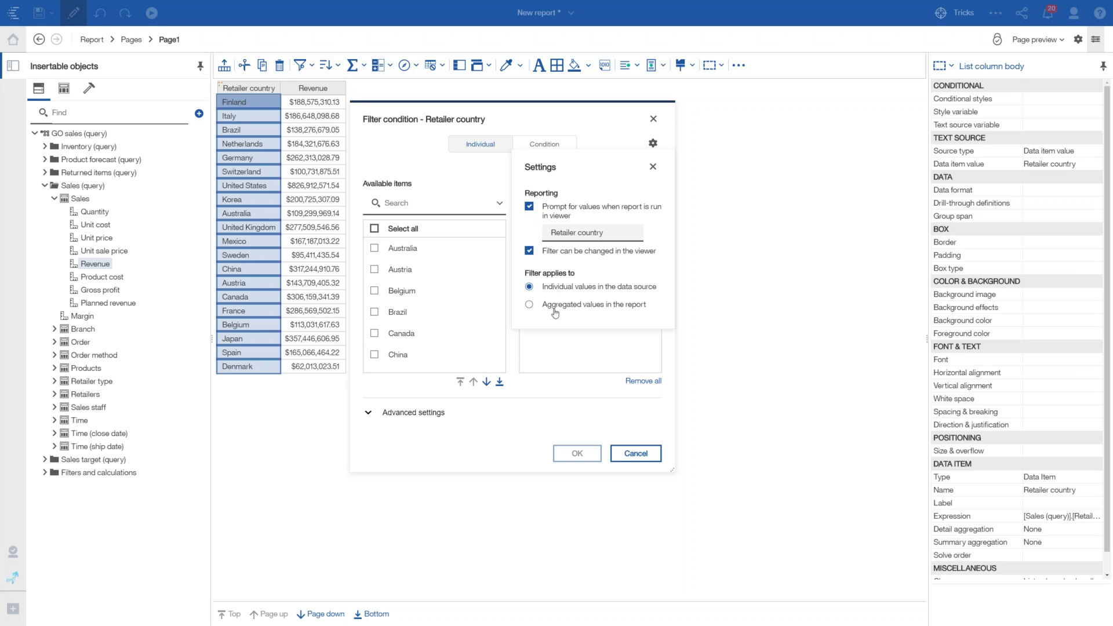
left_click(652, 168)
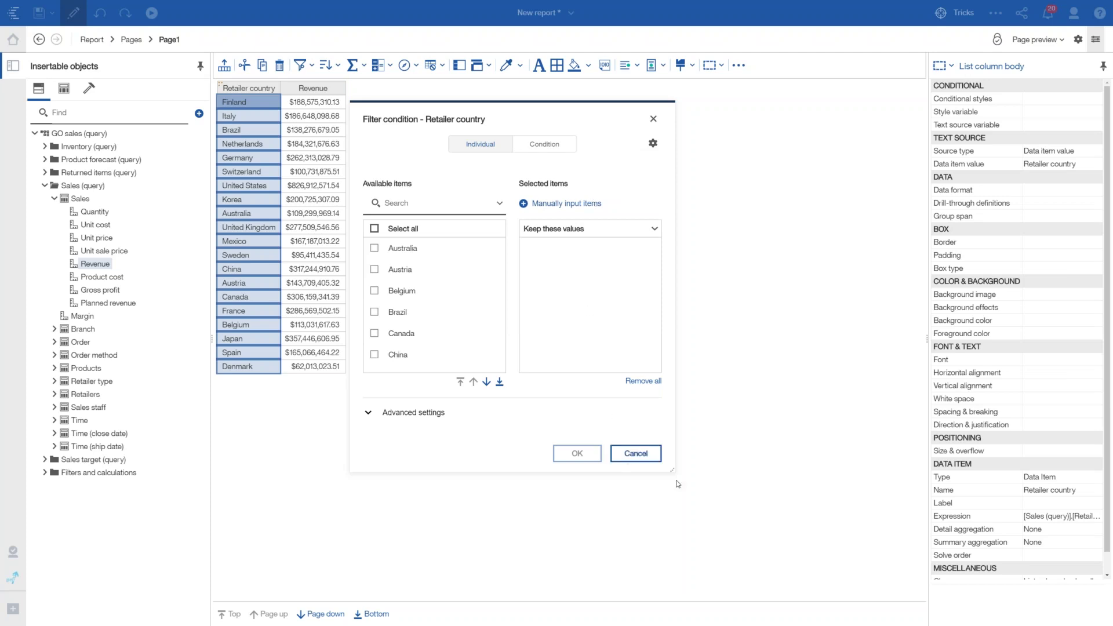
left_click(643, 455)
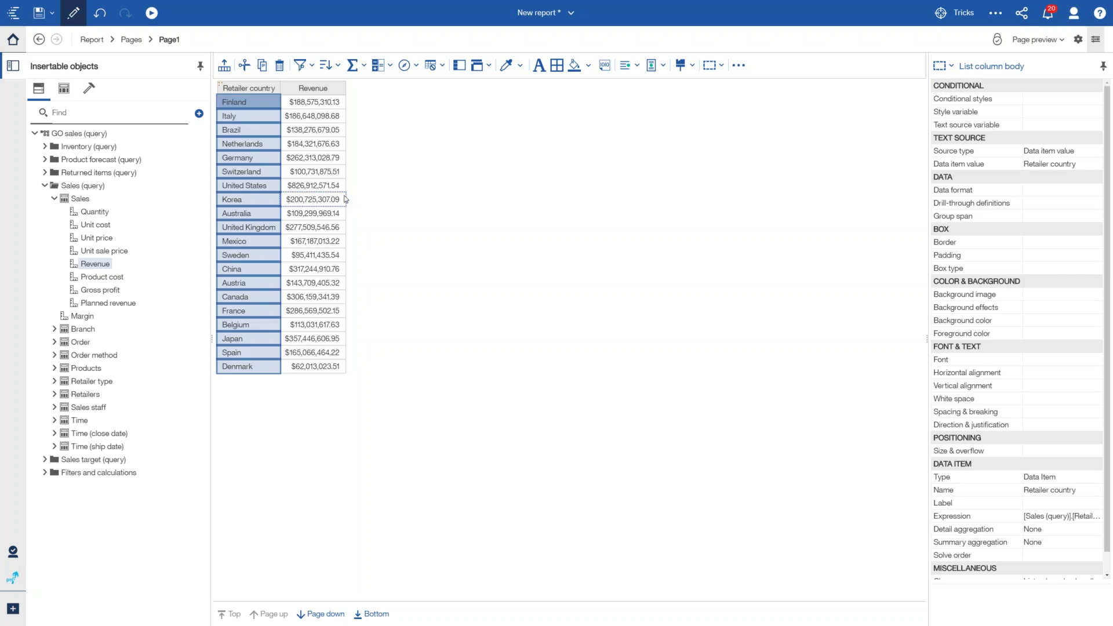
left_click(305, 69)
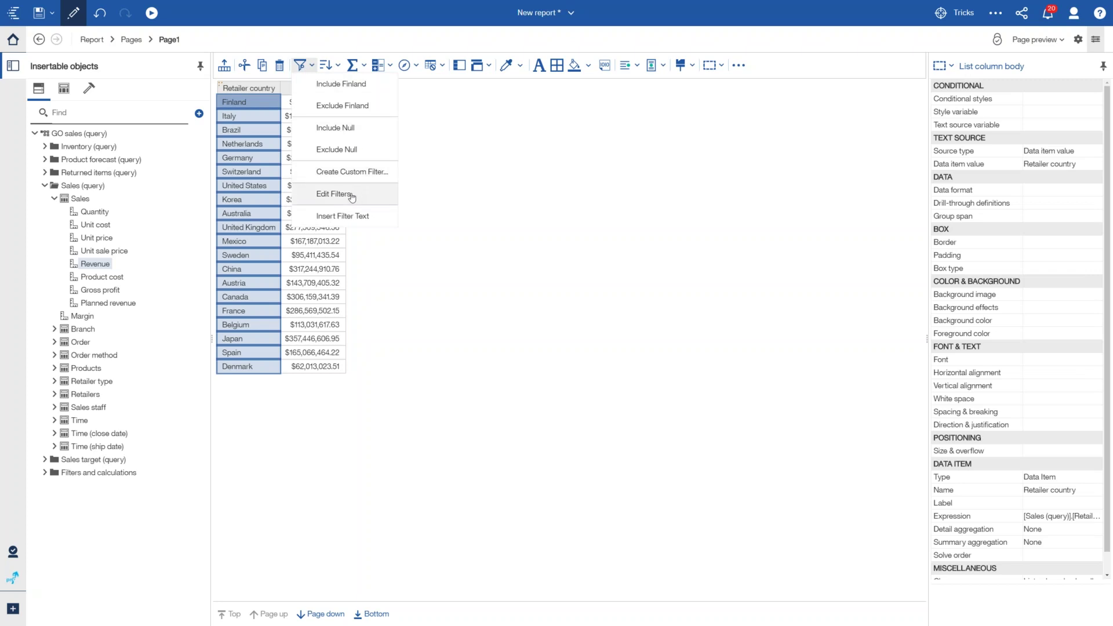
left_click(535, 151)
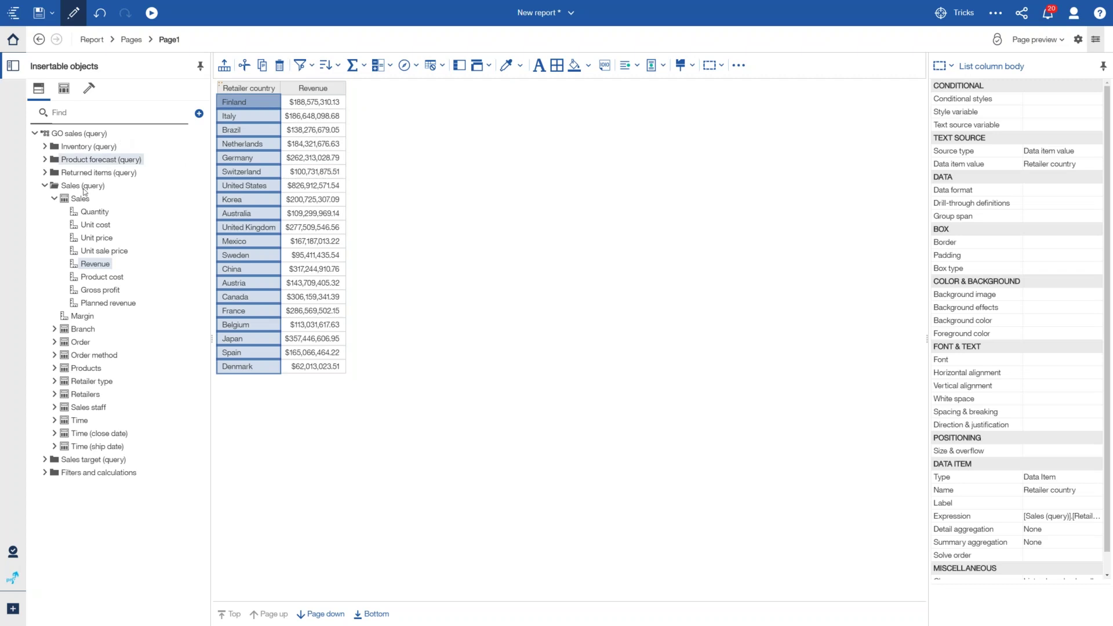
Insert an Area chart from the 11.1 visualizations beside the list, and bring back the data source tree.
left_click(44, 186)
left_click(89, 89)
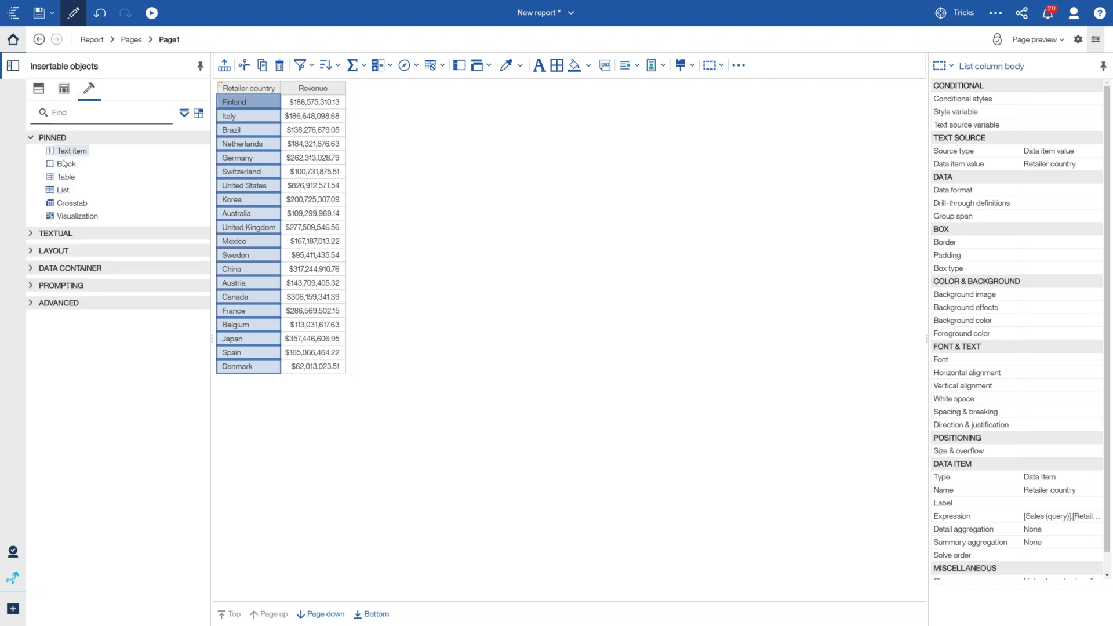
left_click_drag(75, 216, 796, 165)
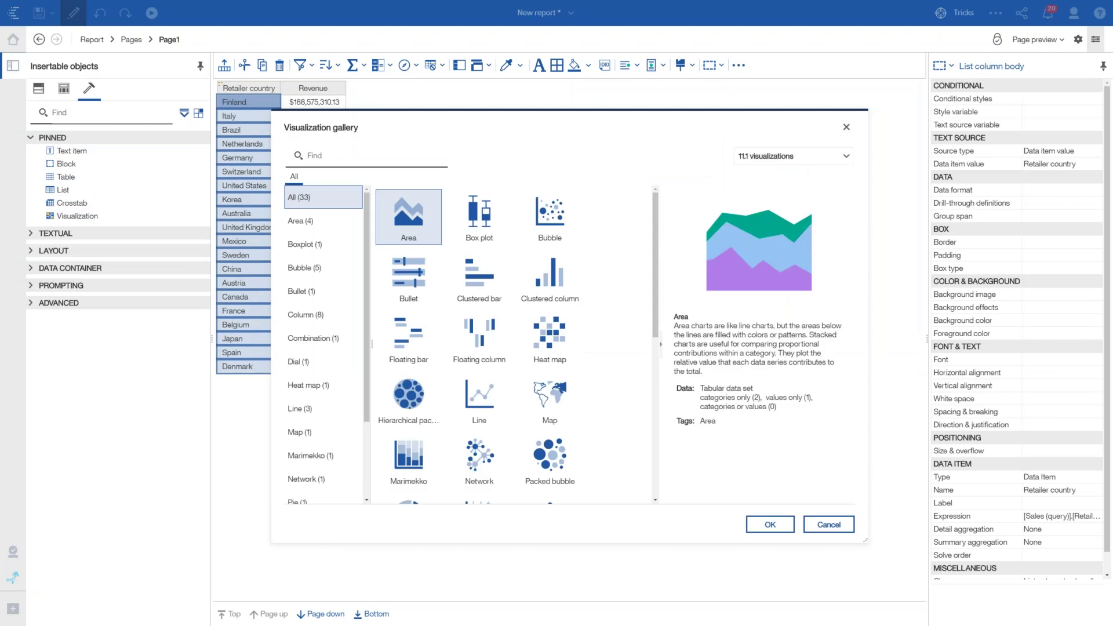
left_click(796, 160)
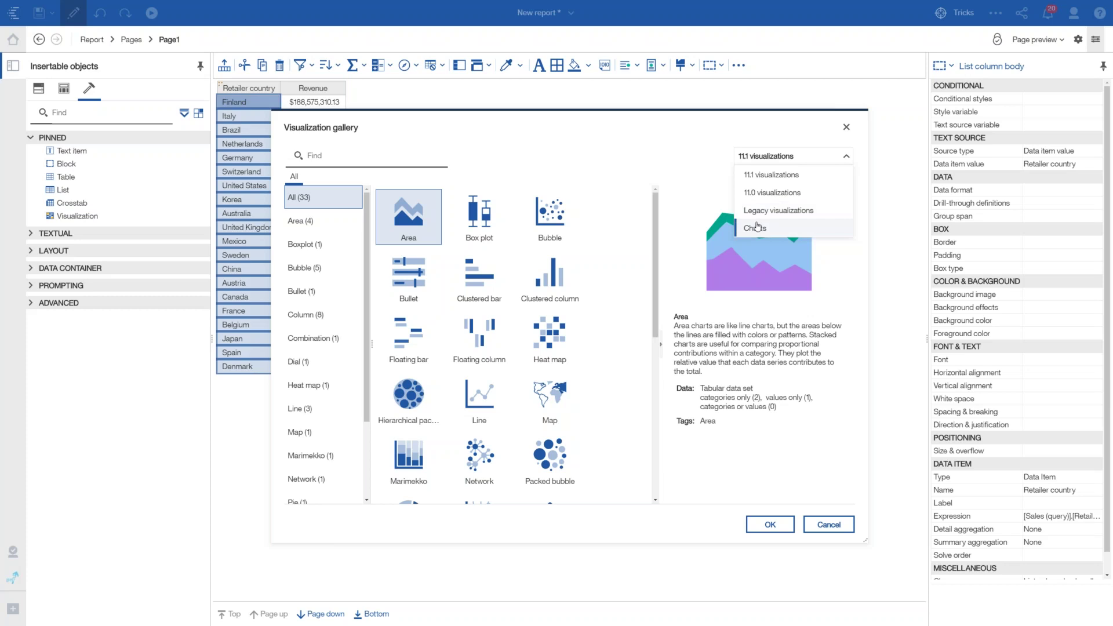
left_click(765, 175)
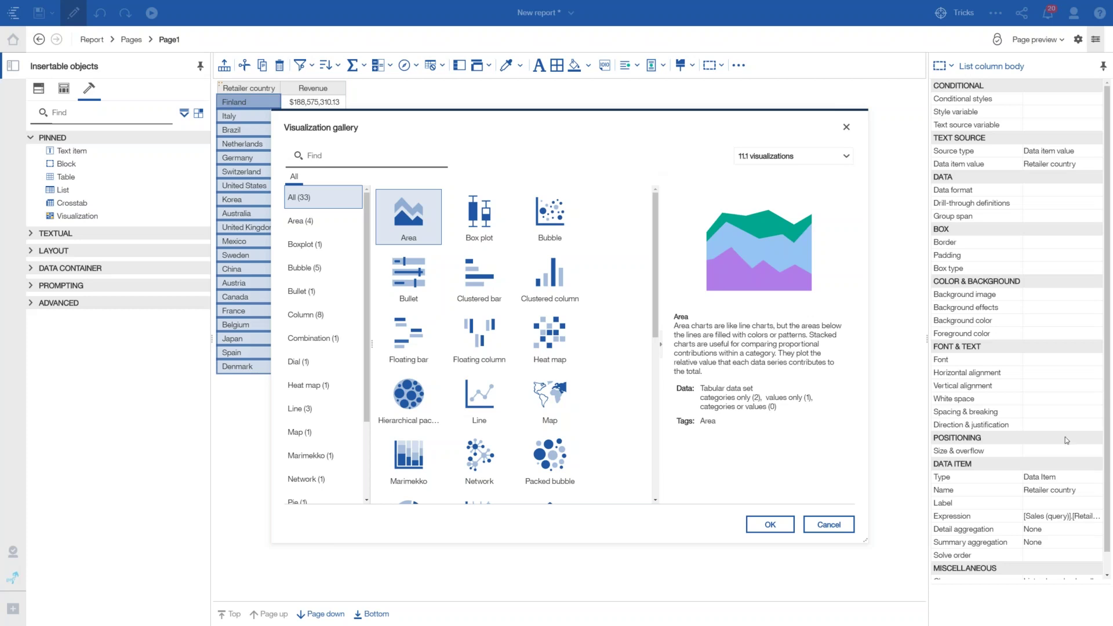
left_click(770, 525)
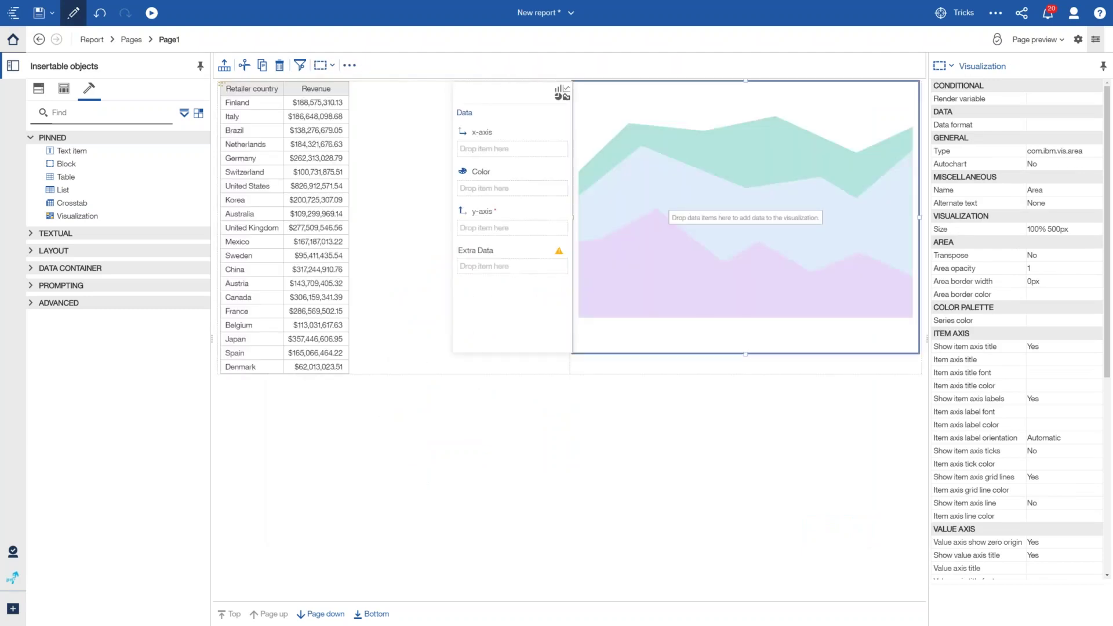
left_click(35, 92)
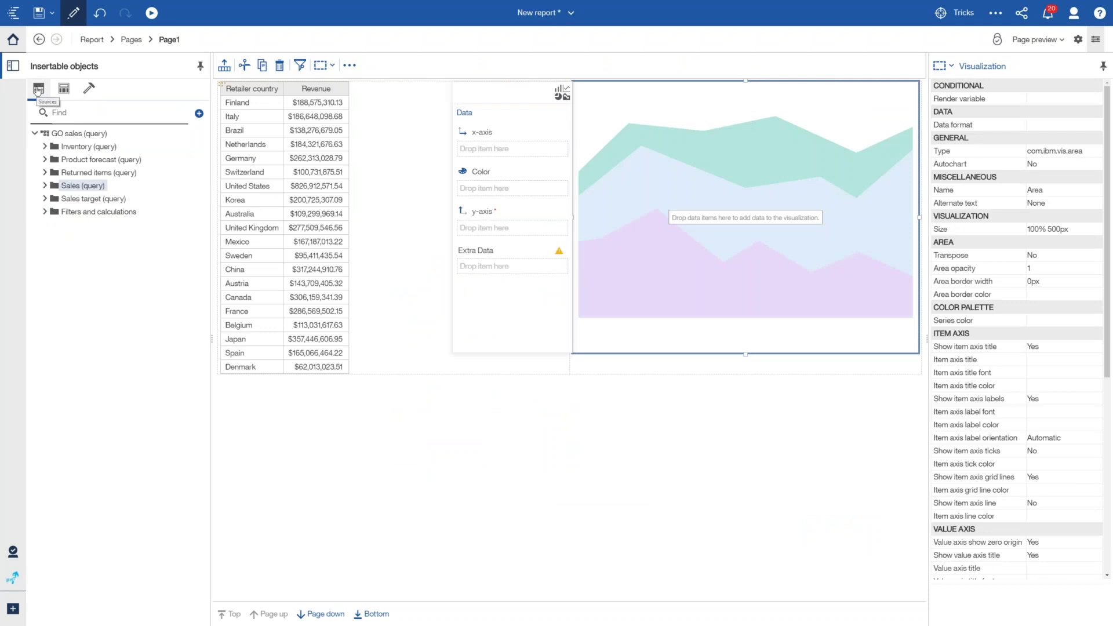
Assign Year to the area chart's x-axis, Revenue to its y-axis, and Retailer type to its color.
left_click(45, 186)
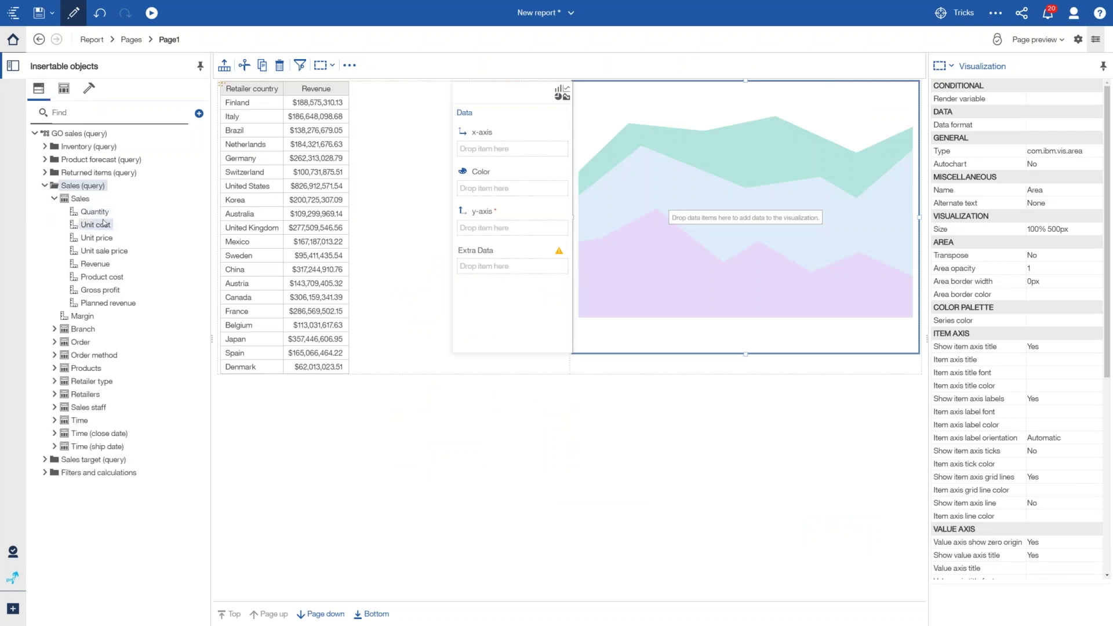
left_click(54, 421)
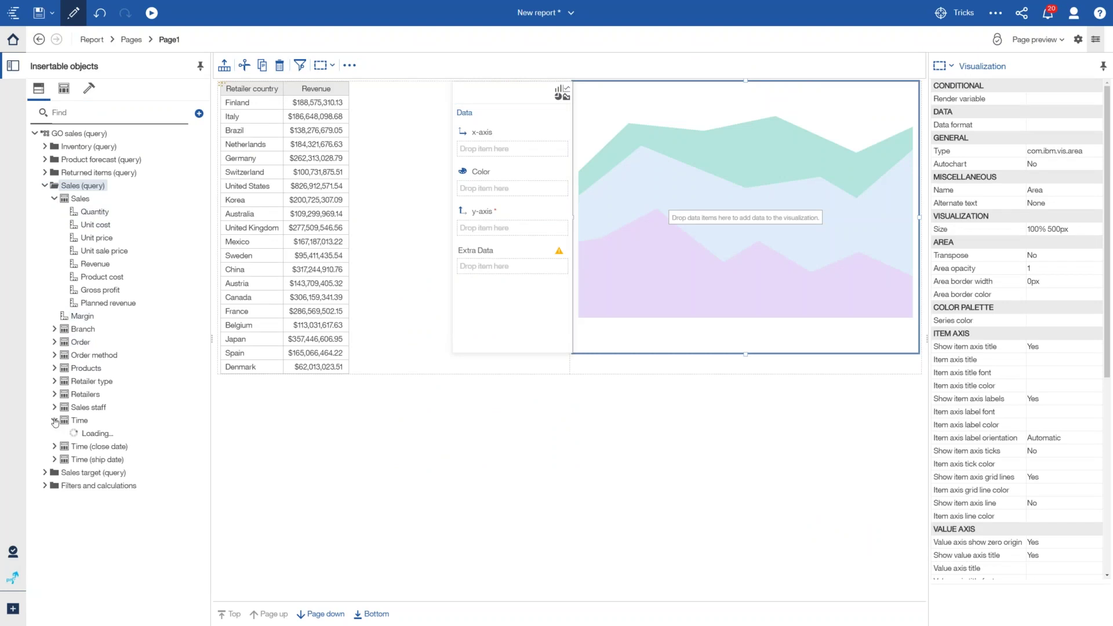
left_click_drag(88, 361, 485, 149)
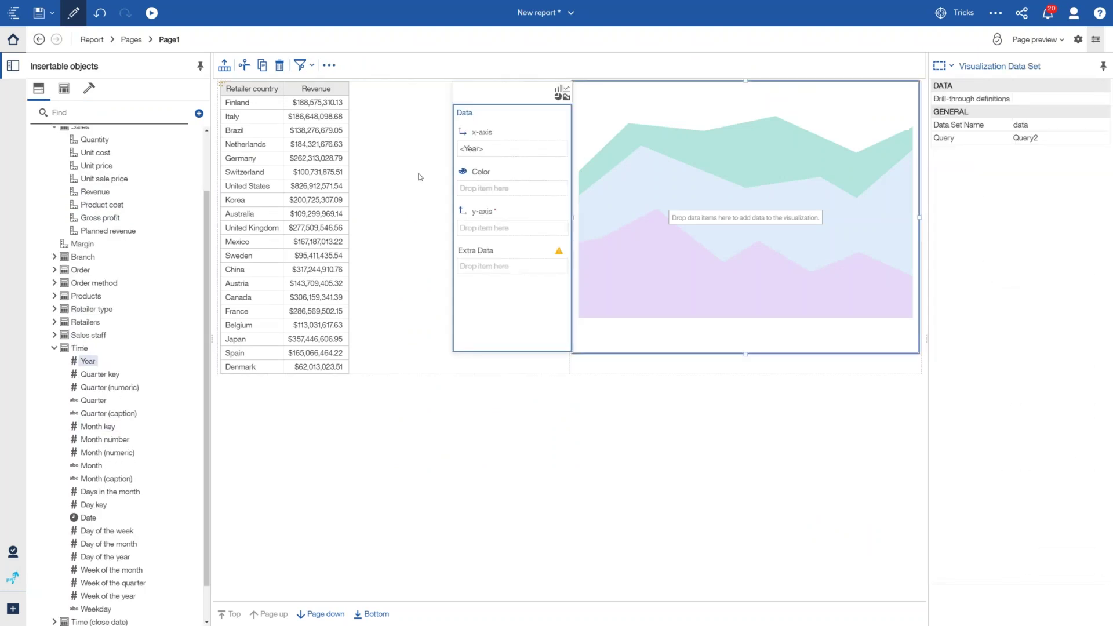
scroll(113, 240, "up", 2)
left_click_drag(122, 234, 482, 222)
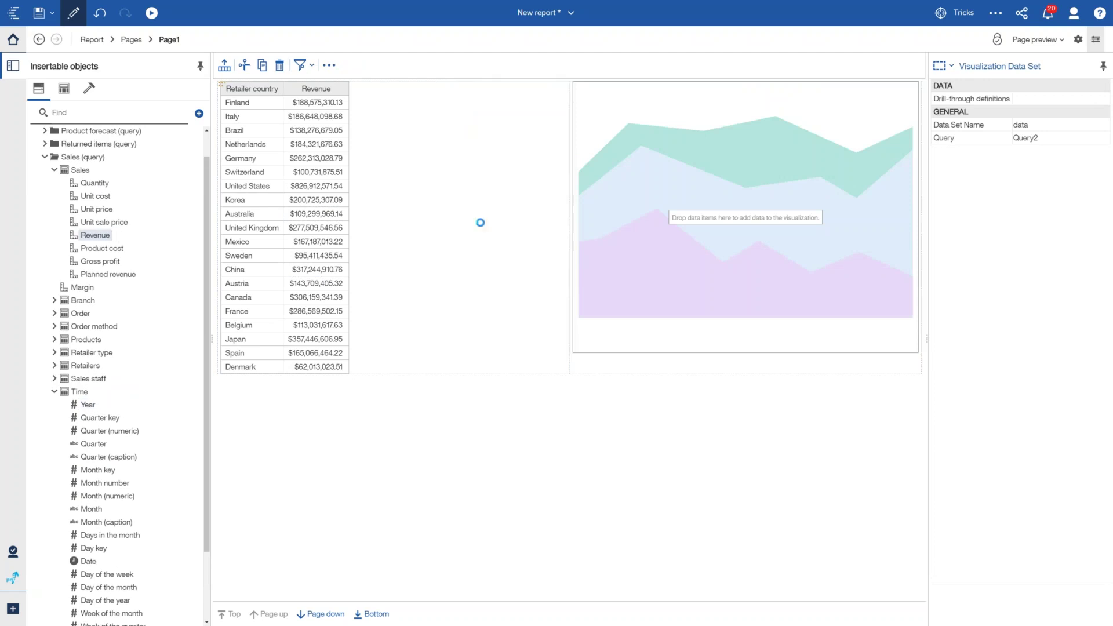
left_click(54, 353)
left_click_drag(93, 383, 519, 192)
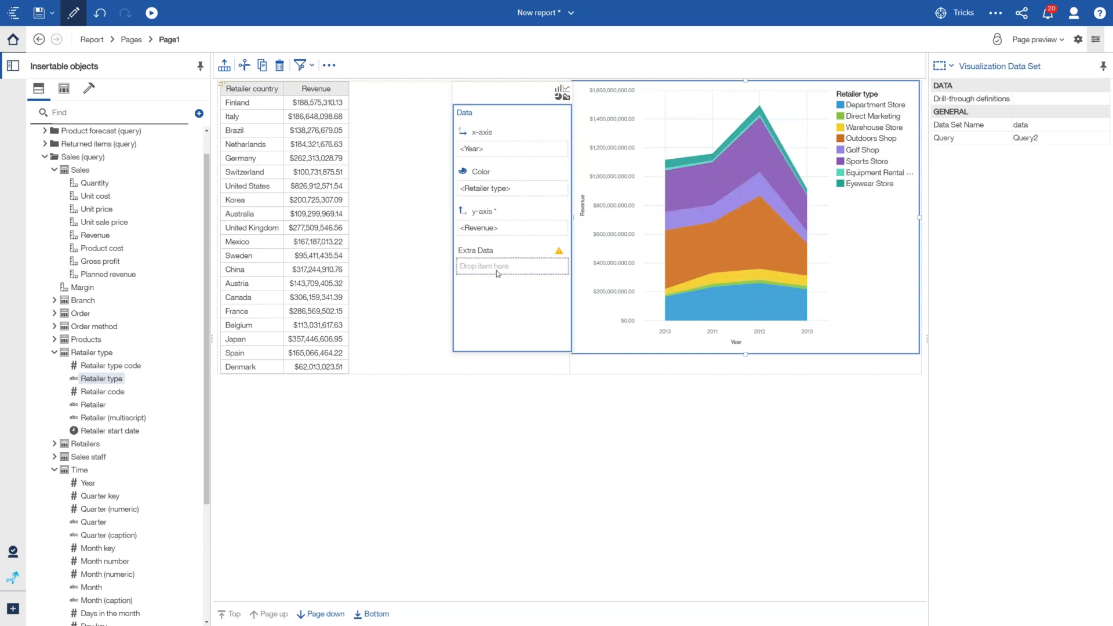
Add Branch code from the Branch query subject to the area chart's extra data.
scroll(116, 447, "down", 1)
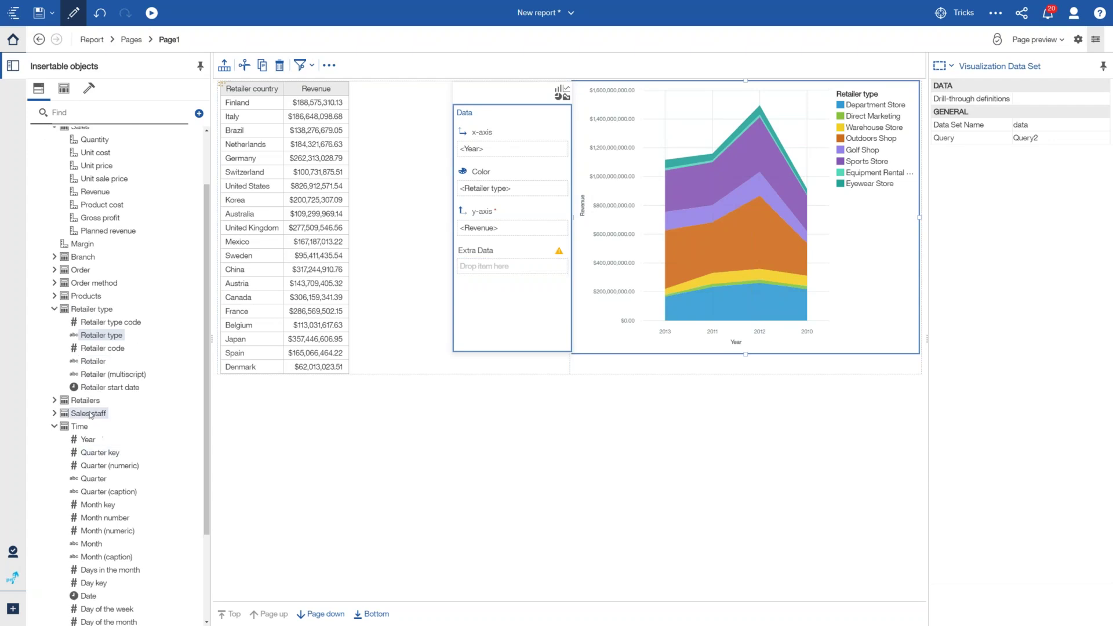
left_click(54, 257)
left_click_drag(119, 271, 489, 281)
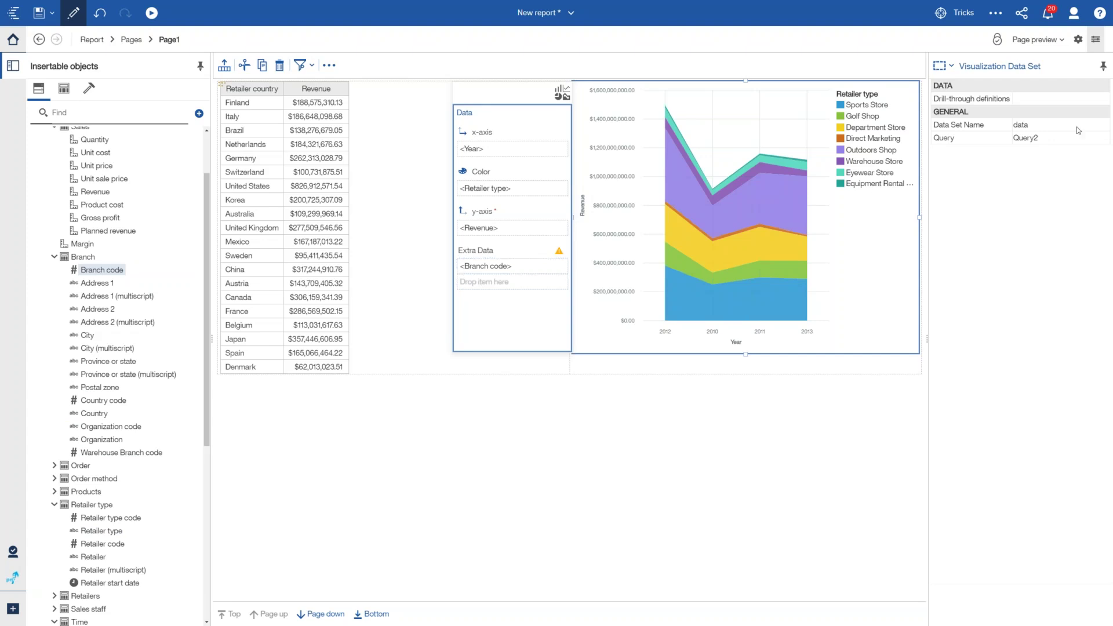
Try adding a drill-through definition to the visualization data set, check its target report settings, and discard it.
left_click(1100, 99)
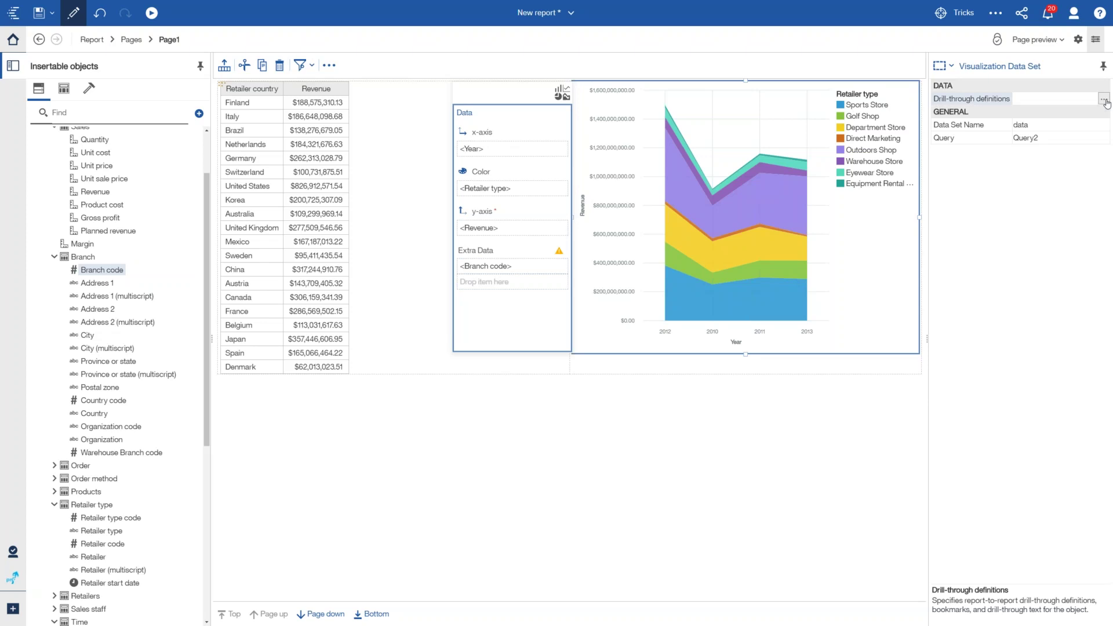
left_click(1105, 101)
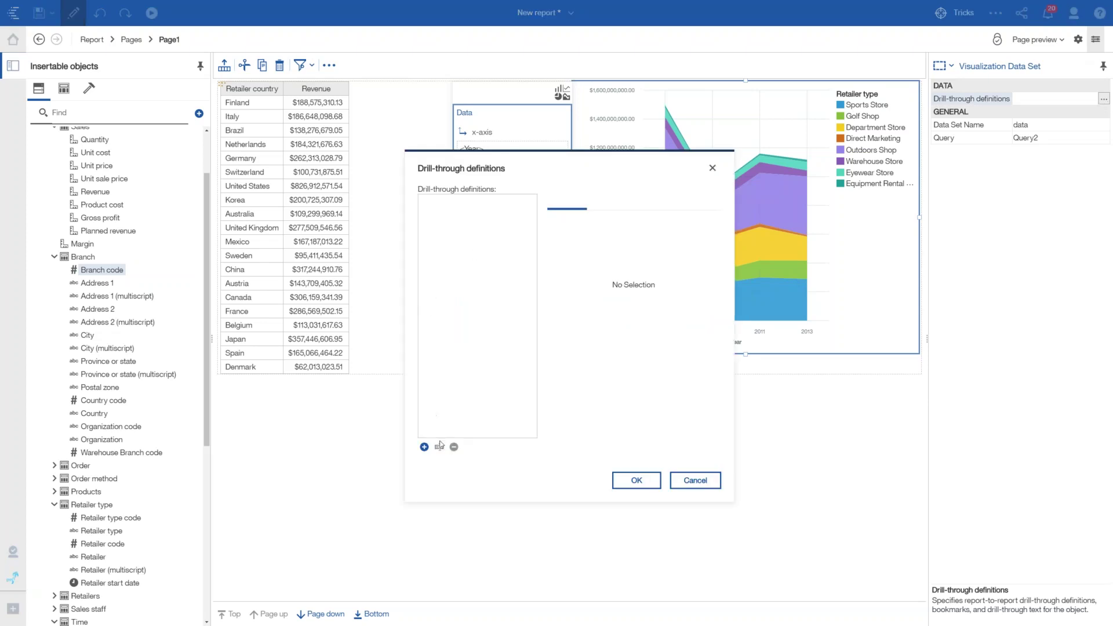
left_click(424, 447)
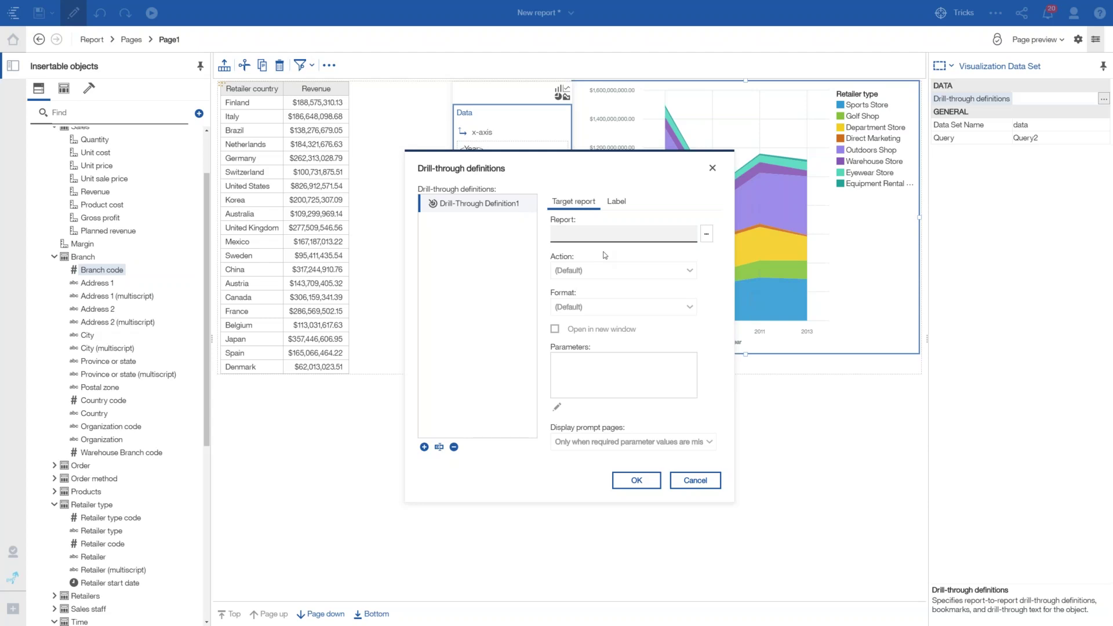
left_click(697, 484)
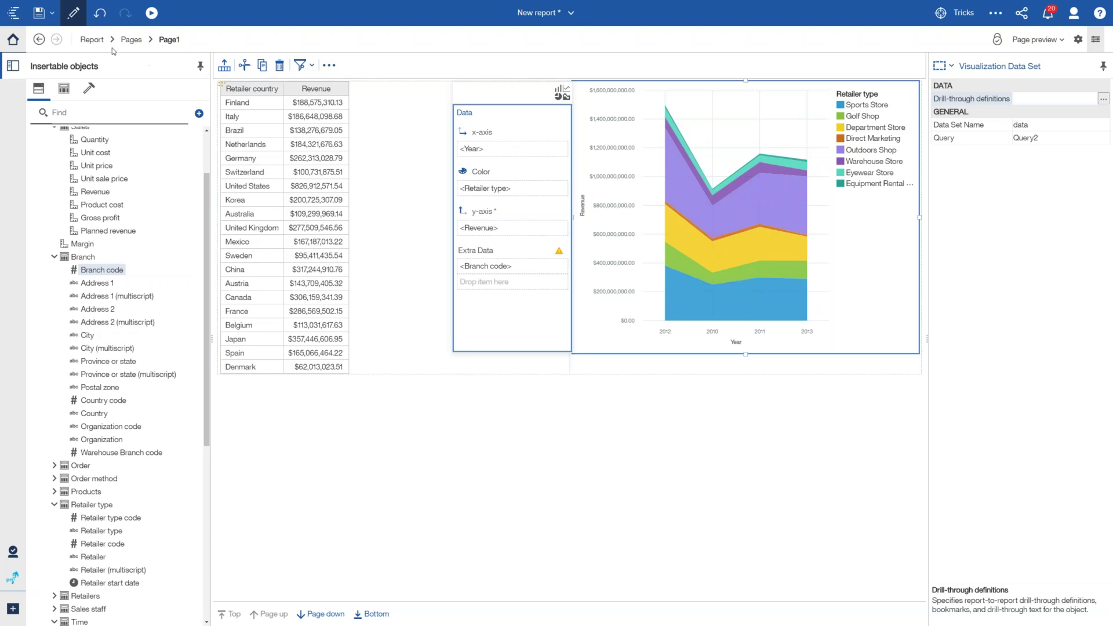
Go to the report-level overview and examine the parameters and the counts of report and page objects.
left_click(81, 42)
left_click(95, 58)
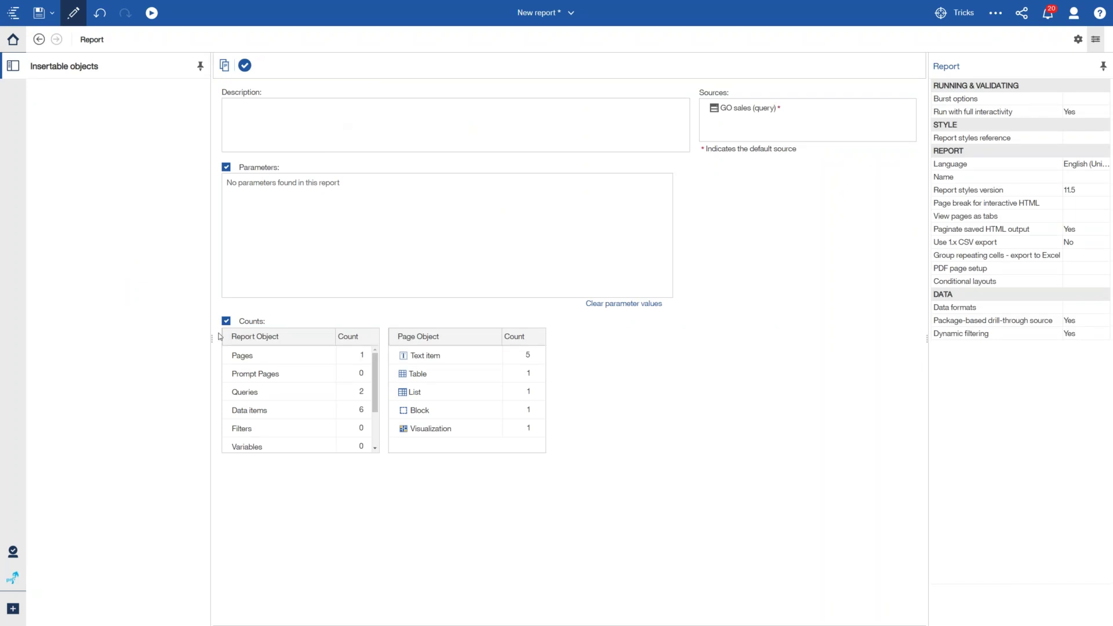
scroll(374, 375, "down", 1)
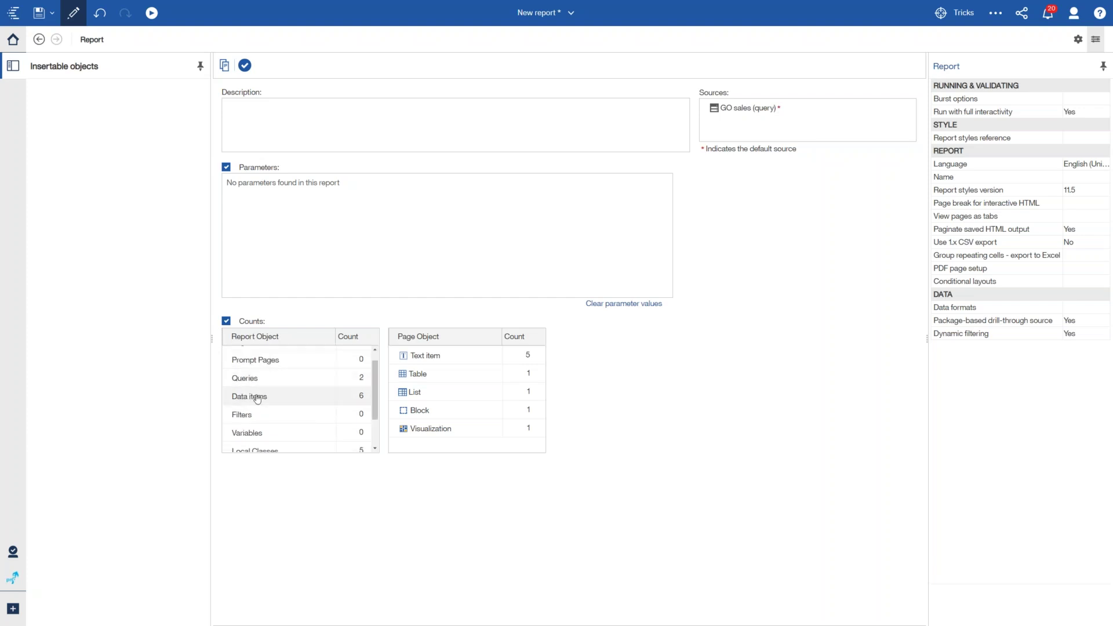
scroll(292, 406, "down", 3)
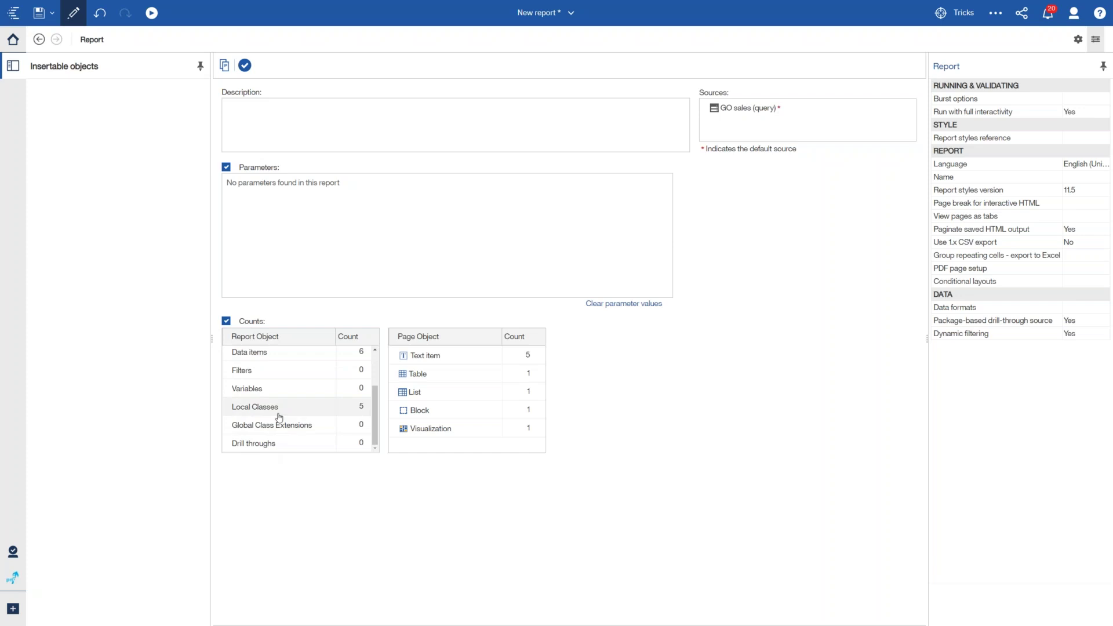
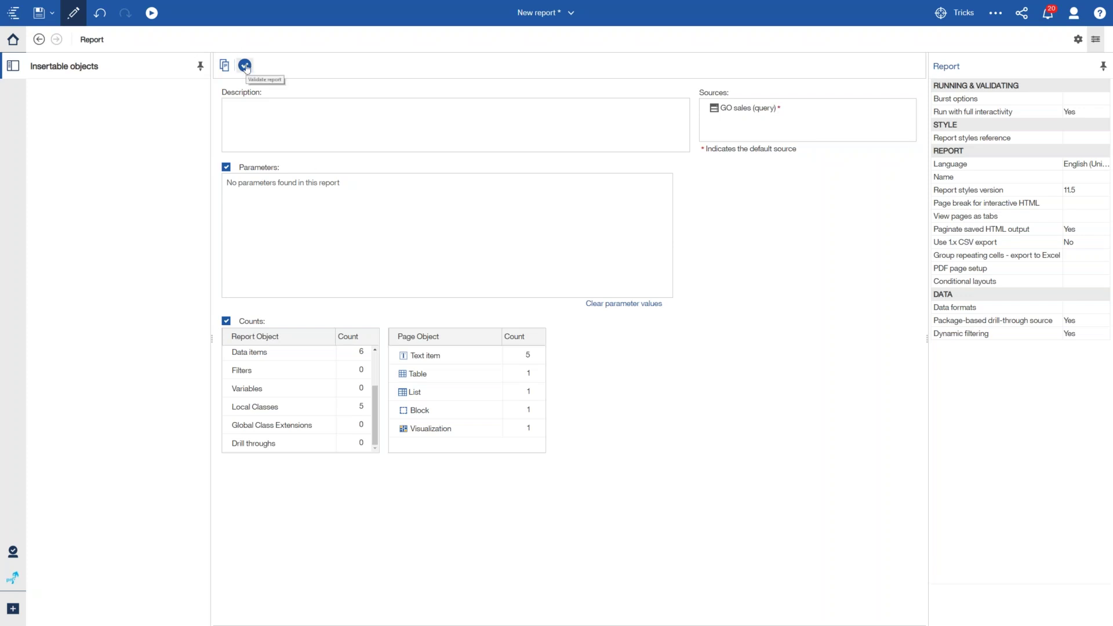
Validate the report, dismiss the validation result, and copy the report.
left_click(247, 69)
left_click(597, 354)
left_click(226, 68)
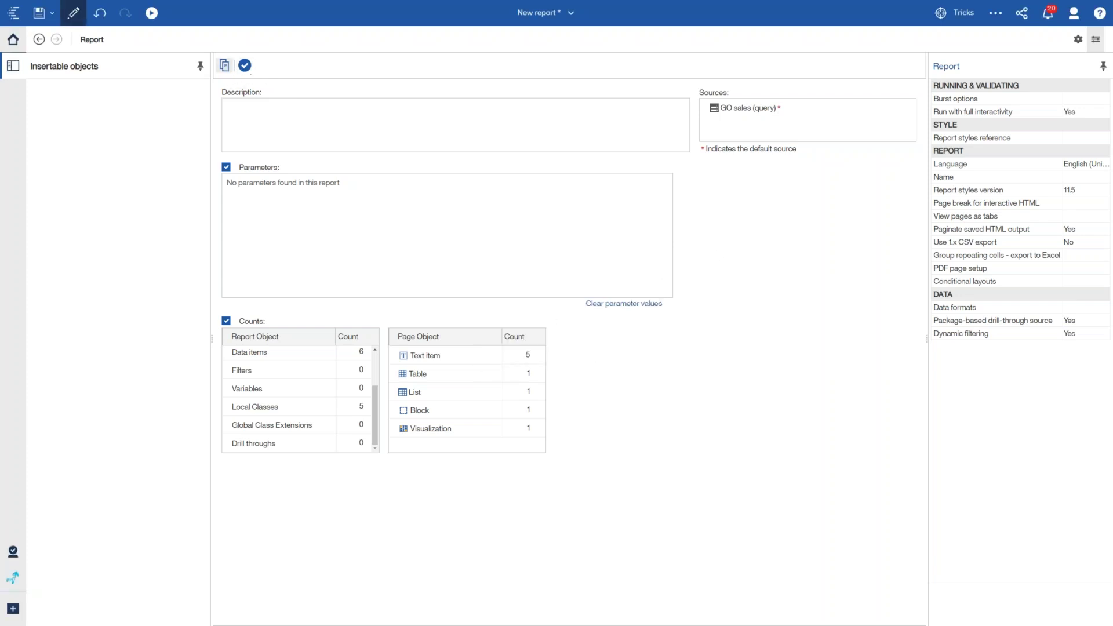
left_click(227, 67)
left_click(224, 66)
Return to the Welcome page and open the American time use data module for editing.
left_click(545, 15)
left_click(473, 38)
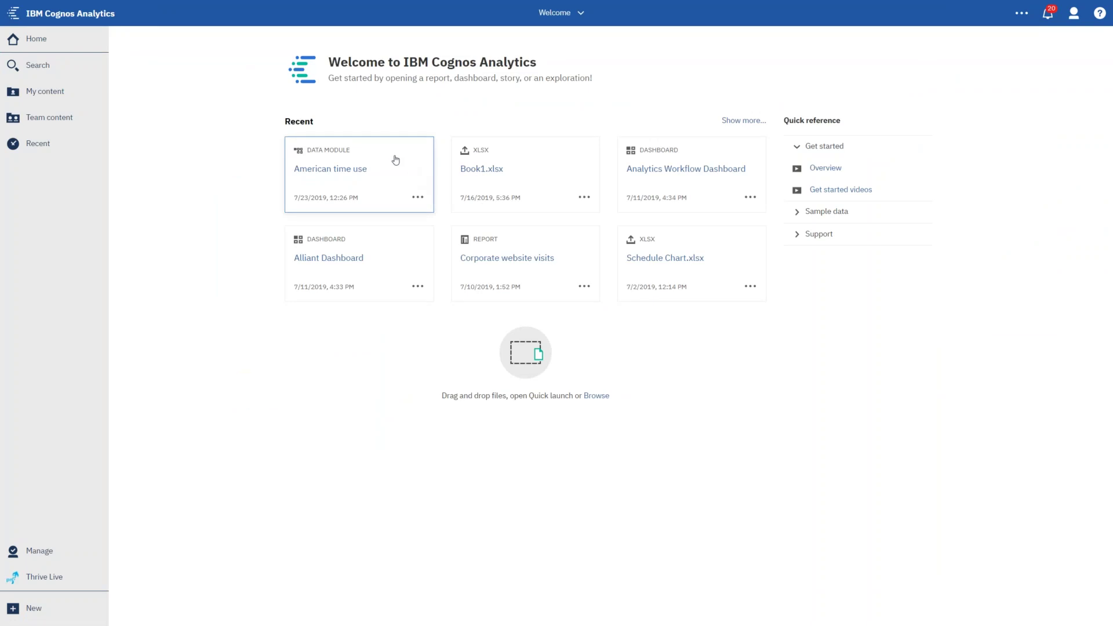
left_click(422, 199)
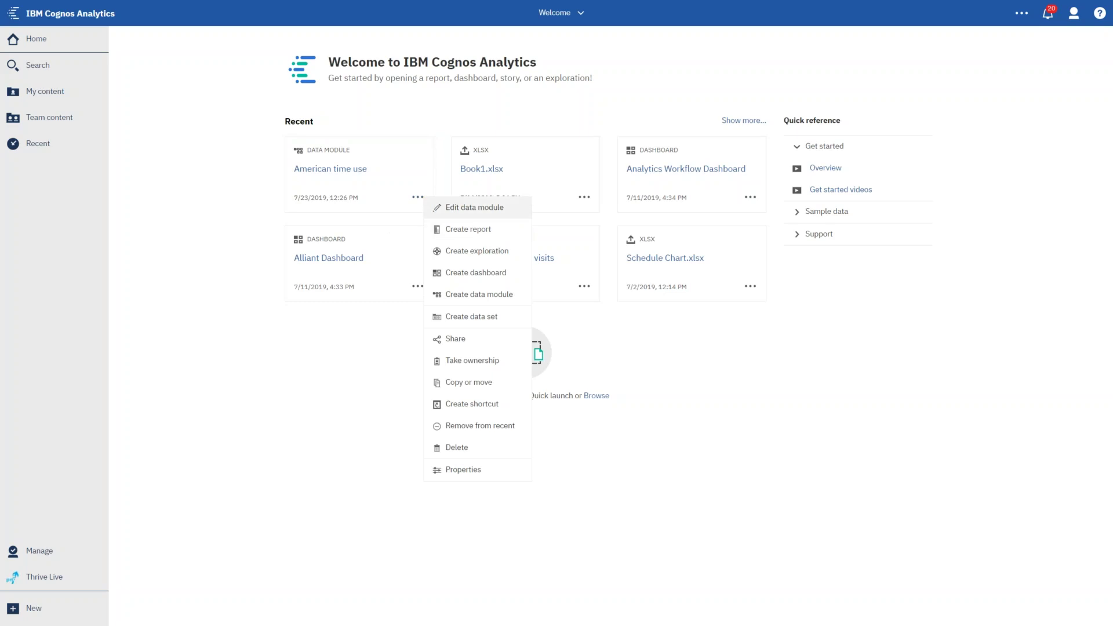
left_click(464, 207)
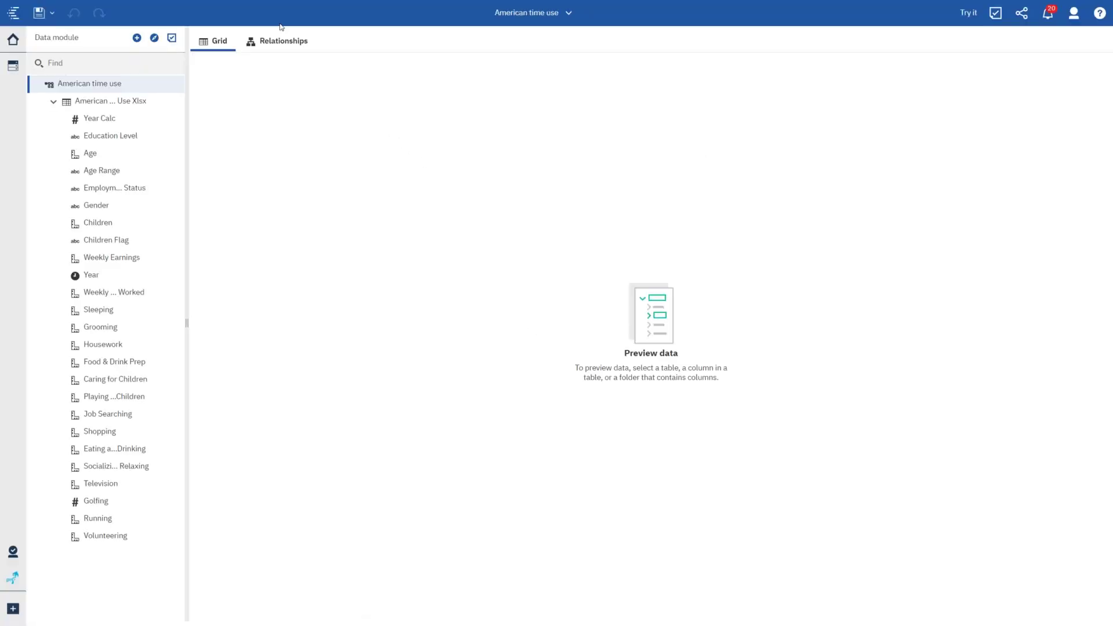
Validate the data module and preview its table data at the Age and Children columns.
left_click(171, 37)
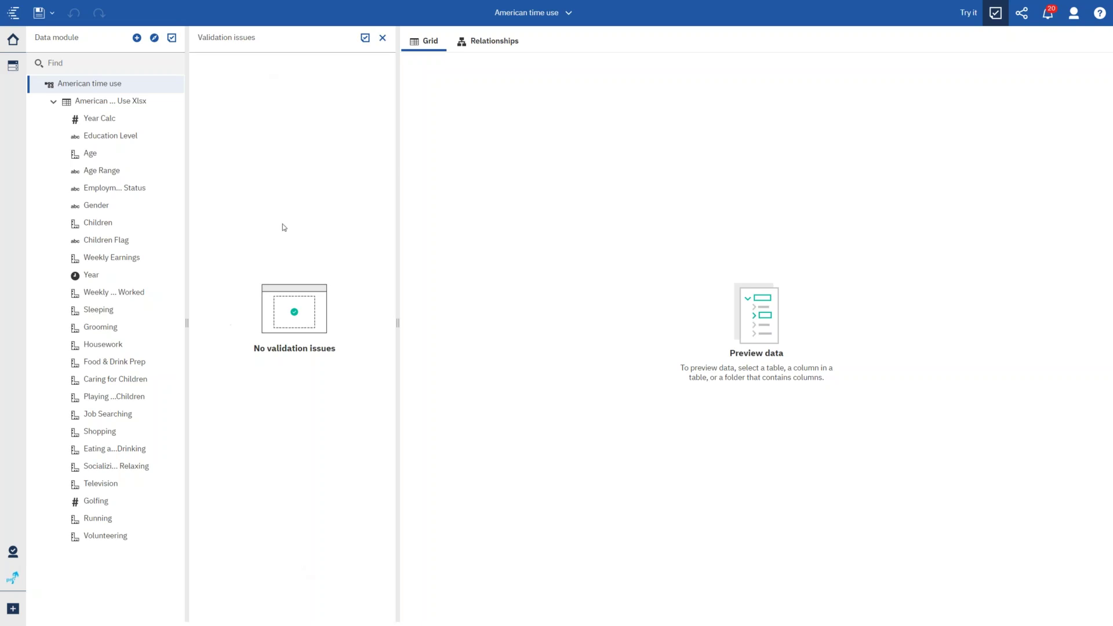
left_click(94, 161)
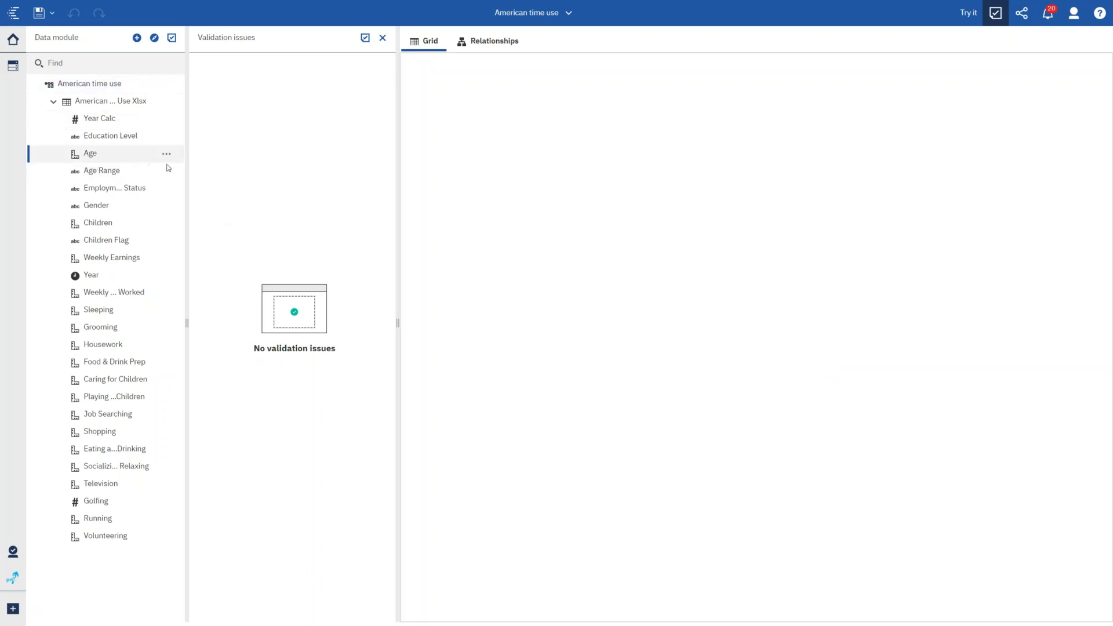
left_click(102, 226)
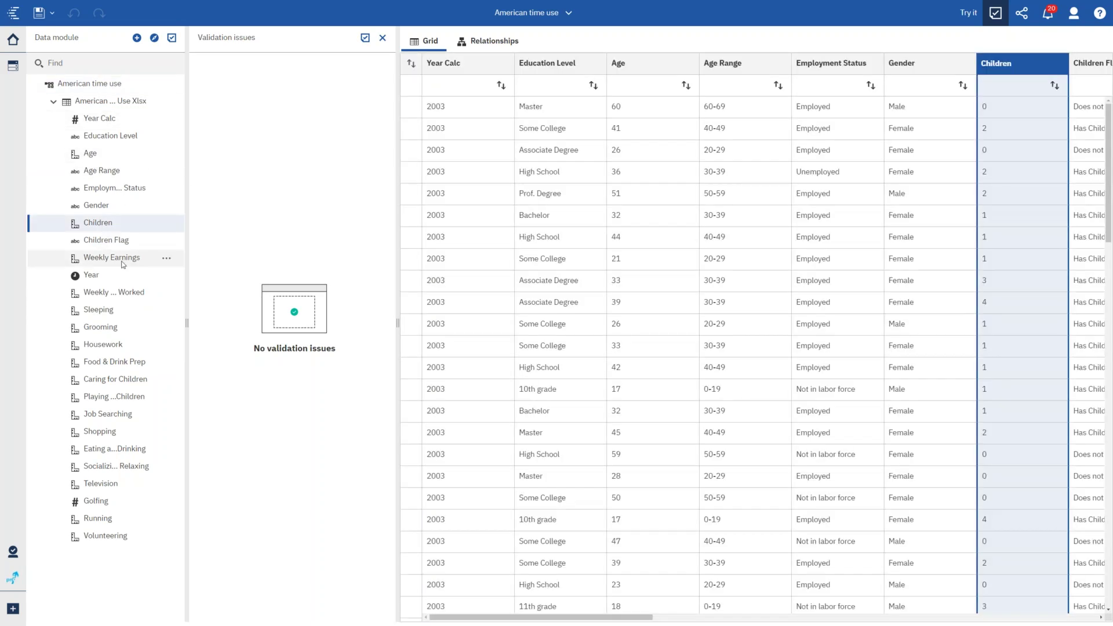
Try creating a data group column from Weekly Earnings, check its range border values, and discard it.
left_click(168, 261)
left_click(168, 260)
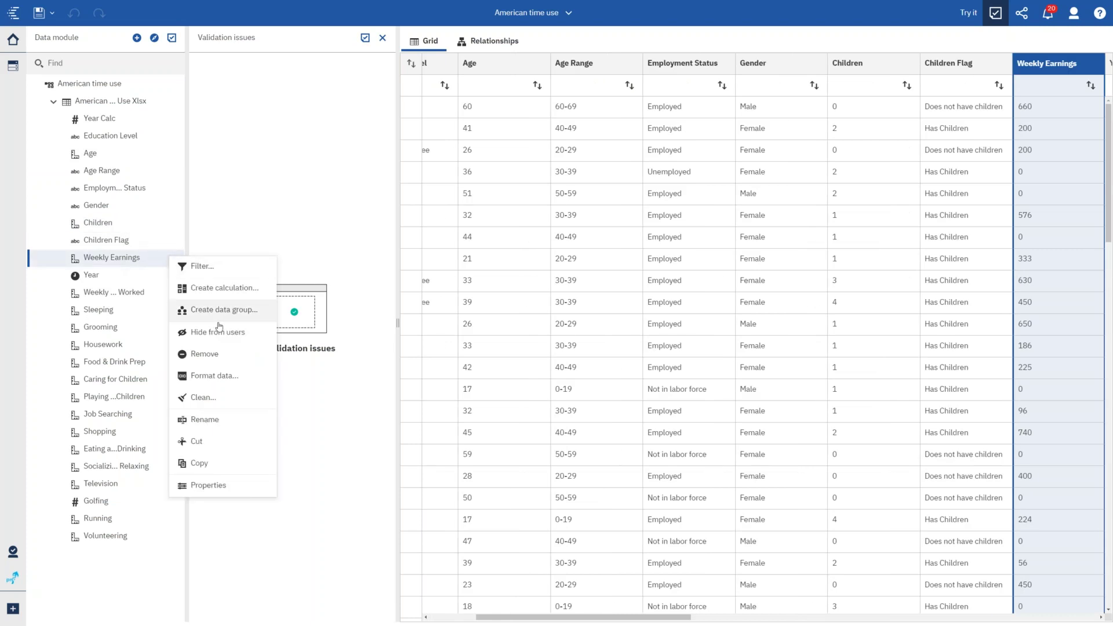
key("Escape")
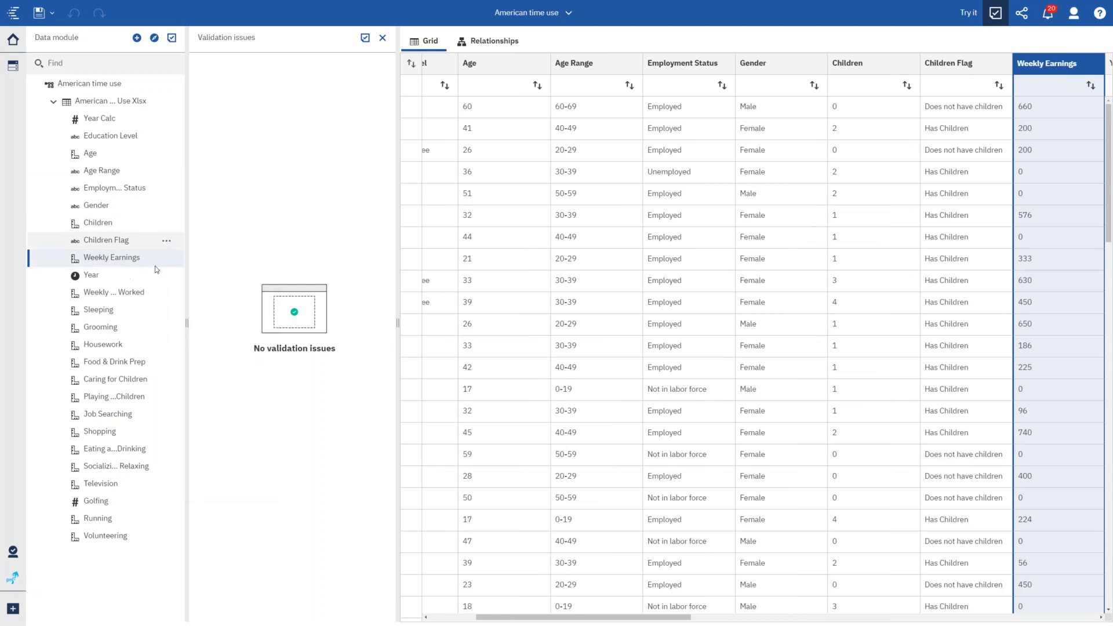
left_click(609, 250)
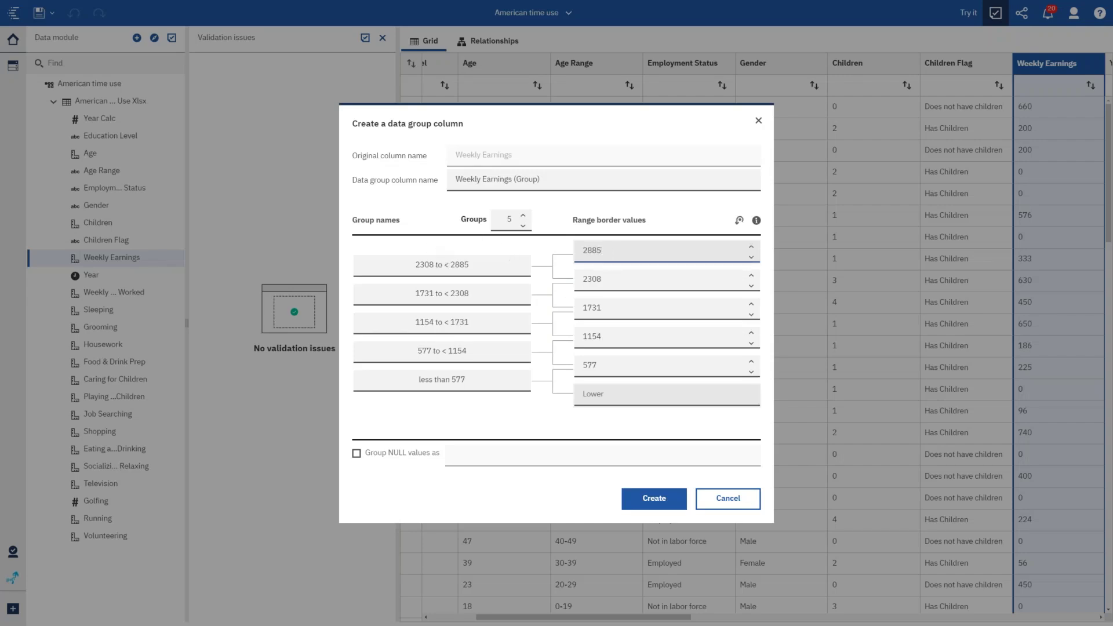
left_click(612, 276)
left_click(634, 220)
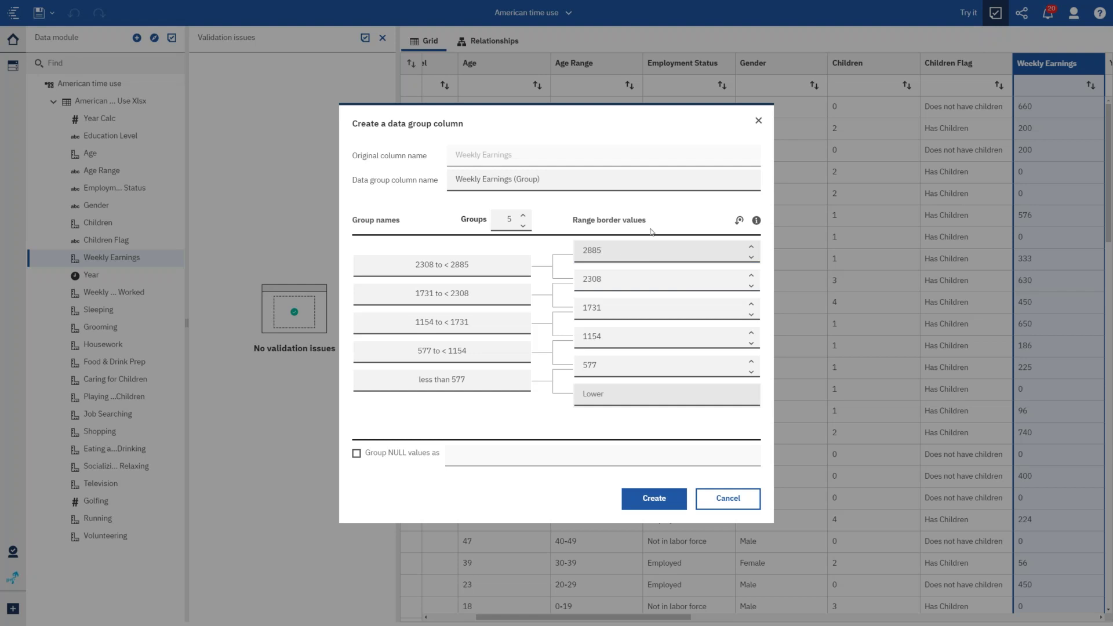
left_click(616, 249)
left_click_drag(621, 251, 583, 256)
left_click(727, 500)
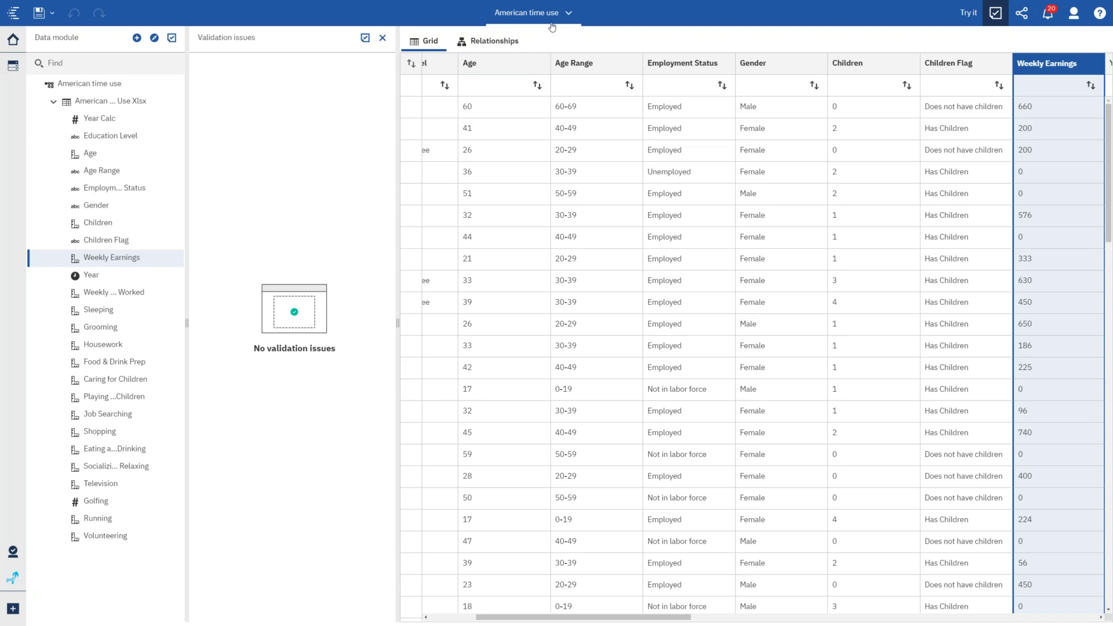
Switch from the American time use data module back to the Welcome page.
left_click(526, 10)
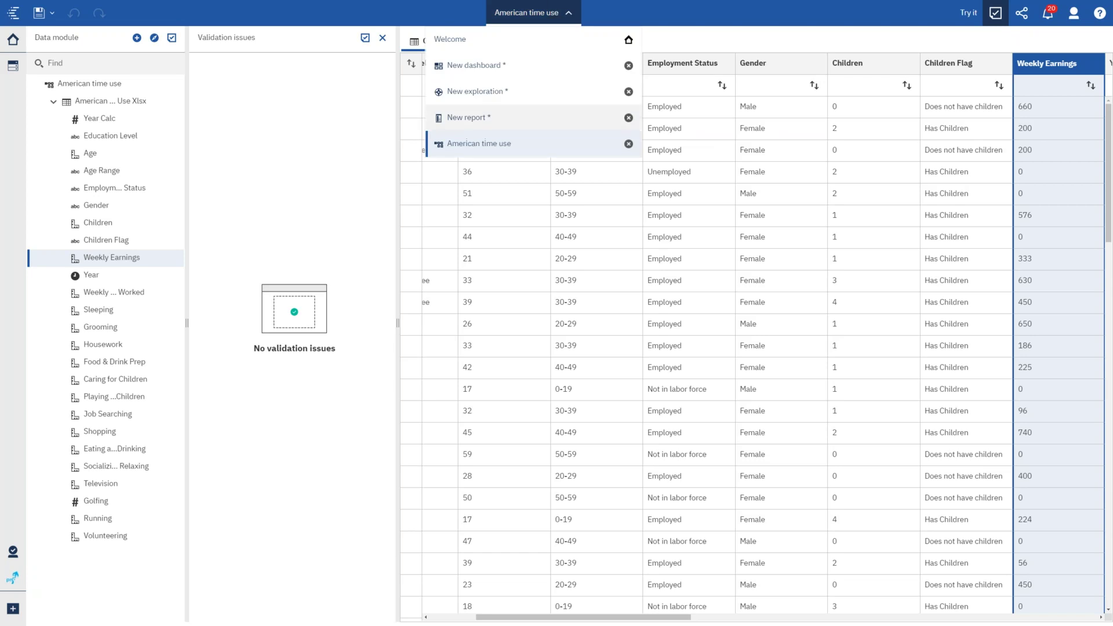
left_click(459, 39)
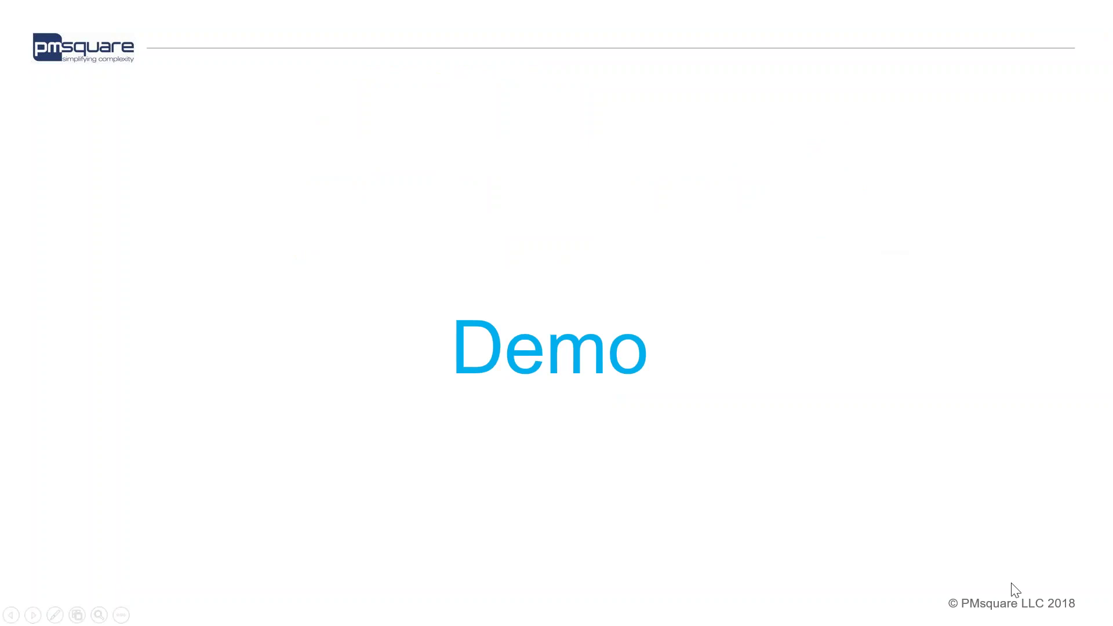
key("Right")
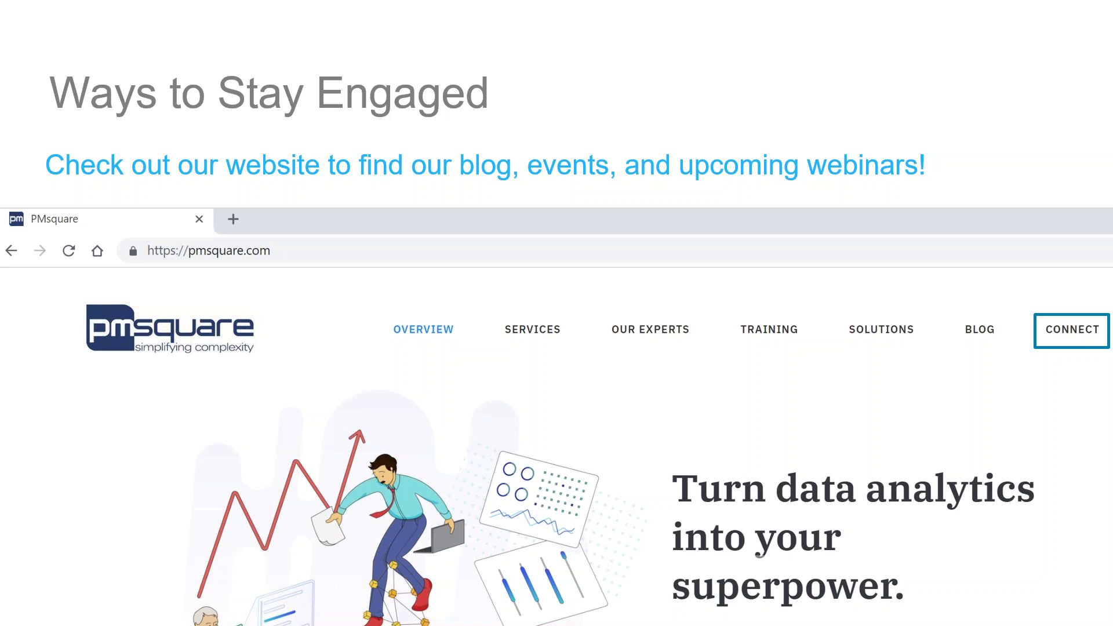
key("Right")
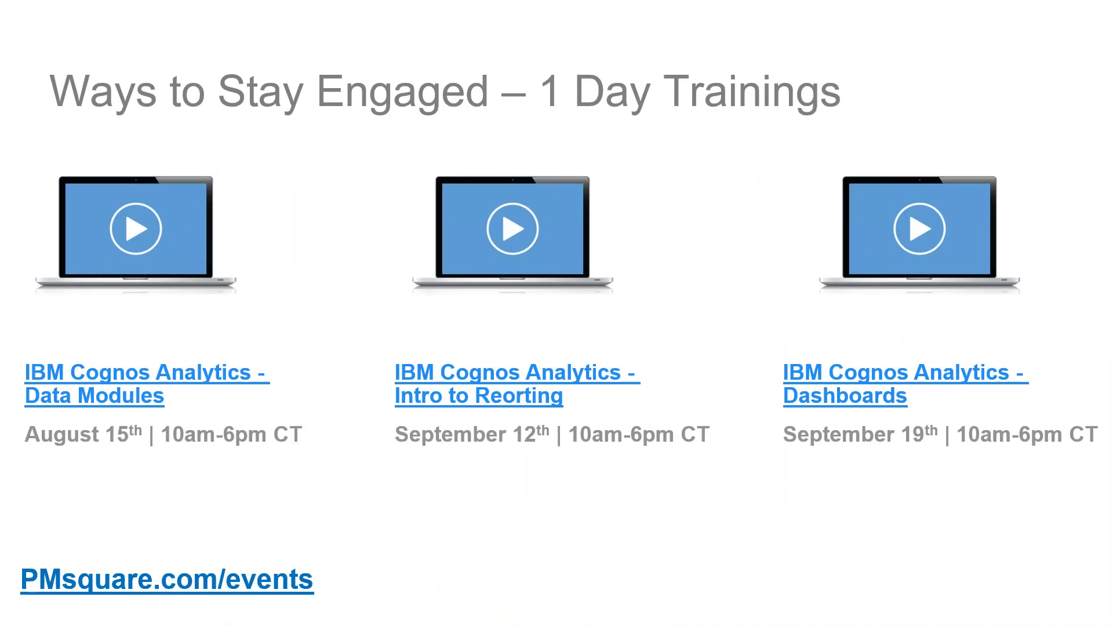